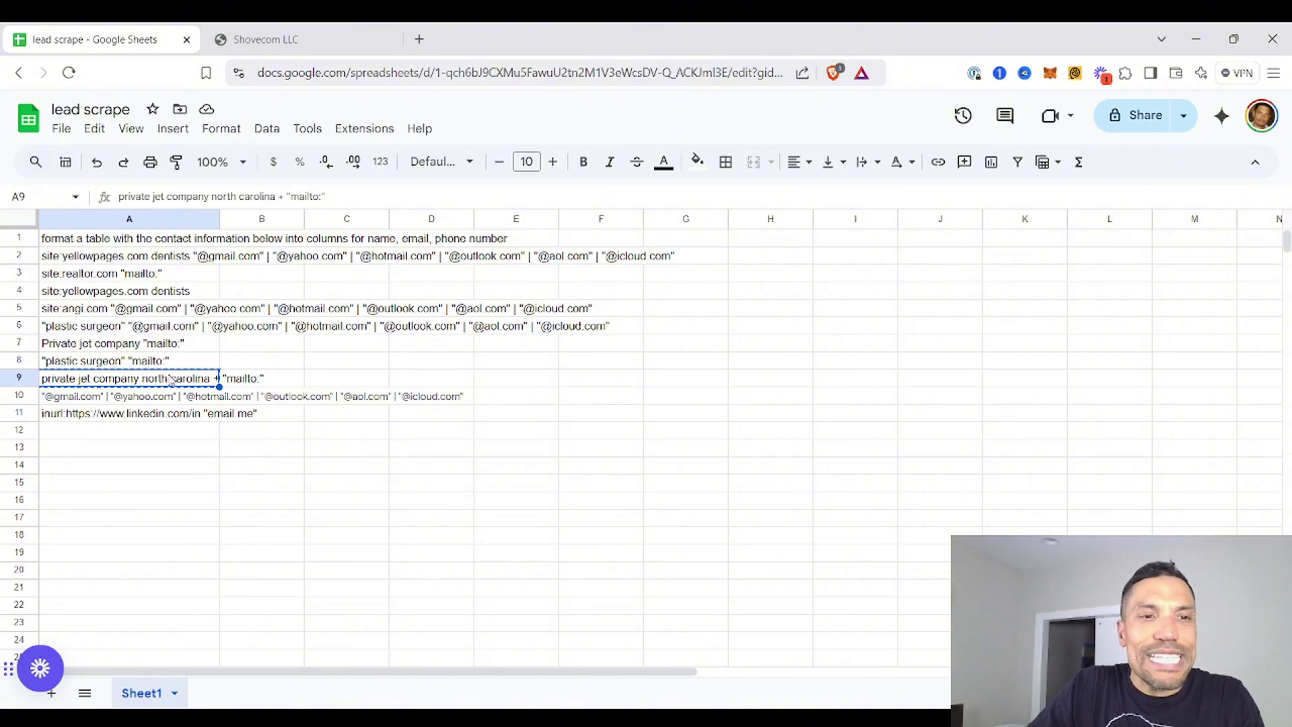
# Paste the private jet company north carolina "mailto:" query into a new Brave tab's address bar
pyautogui.click(419, 39)
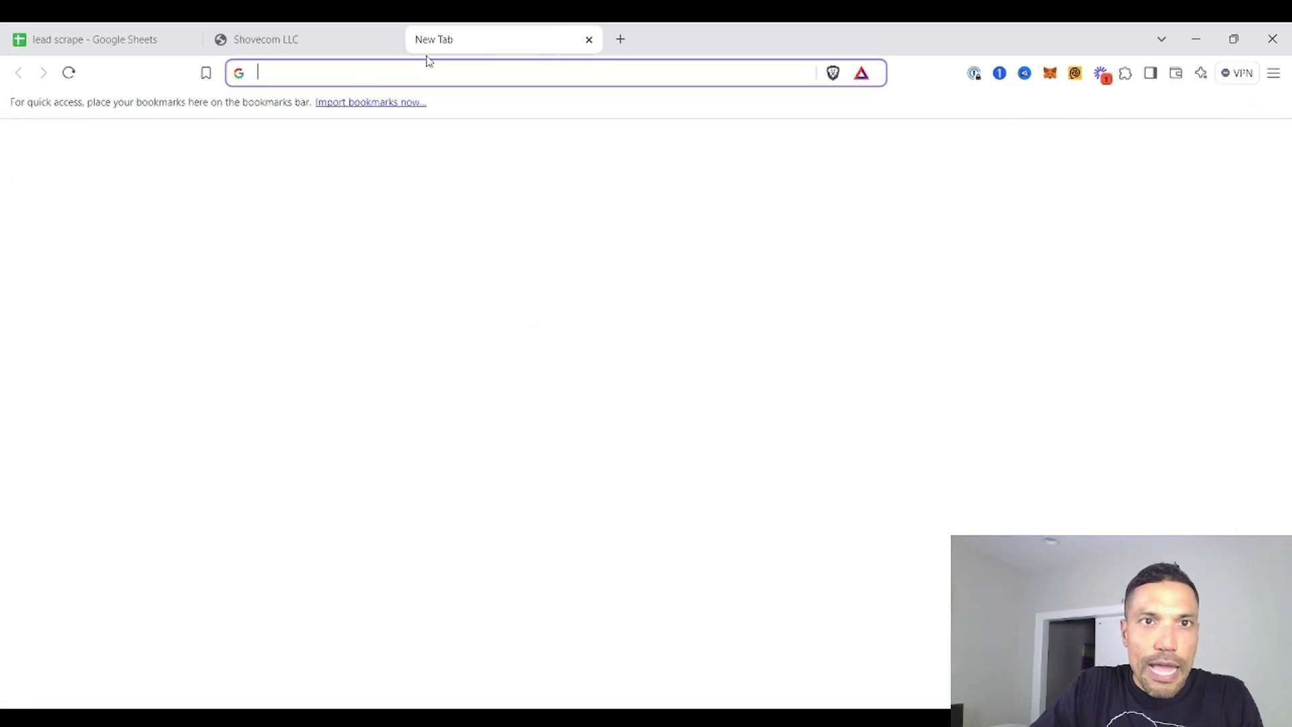
pyautogui.write('private jet company north carolina + "mailto:"')
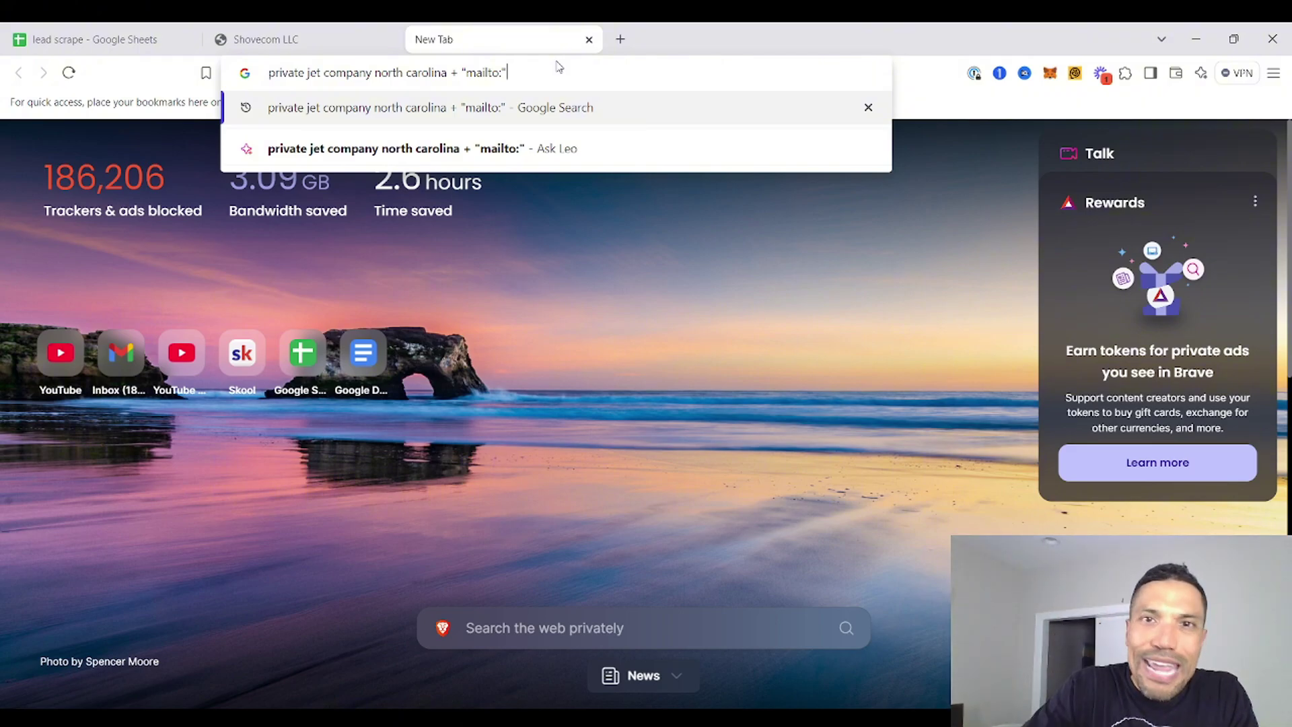
pyautogui.press('Return')
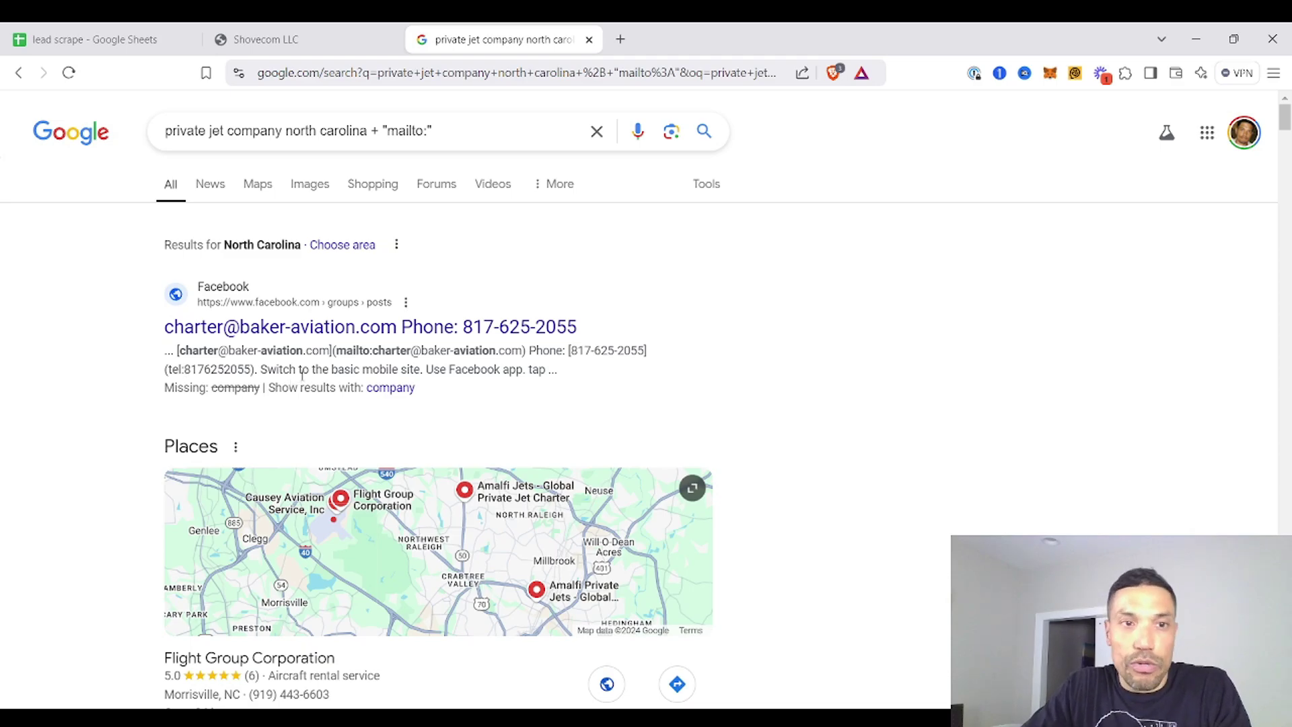
pyautogui.scroll(-7, 301, 375)
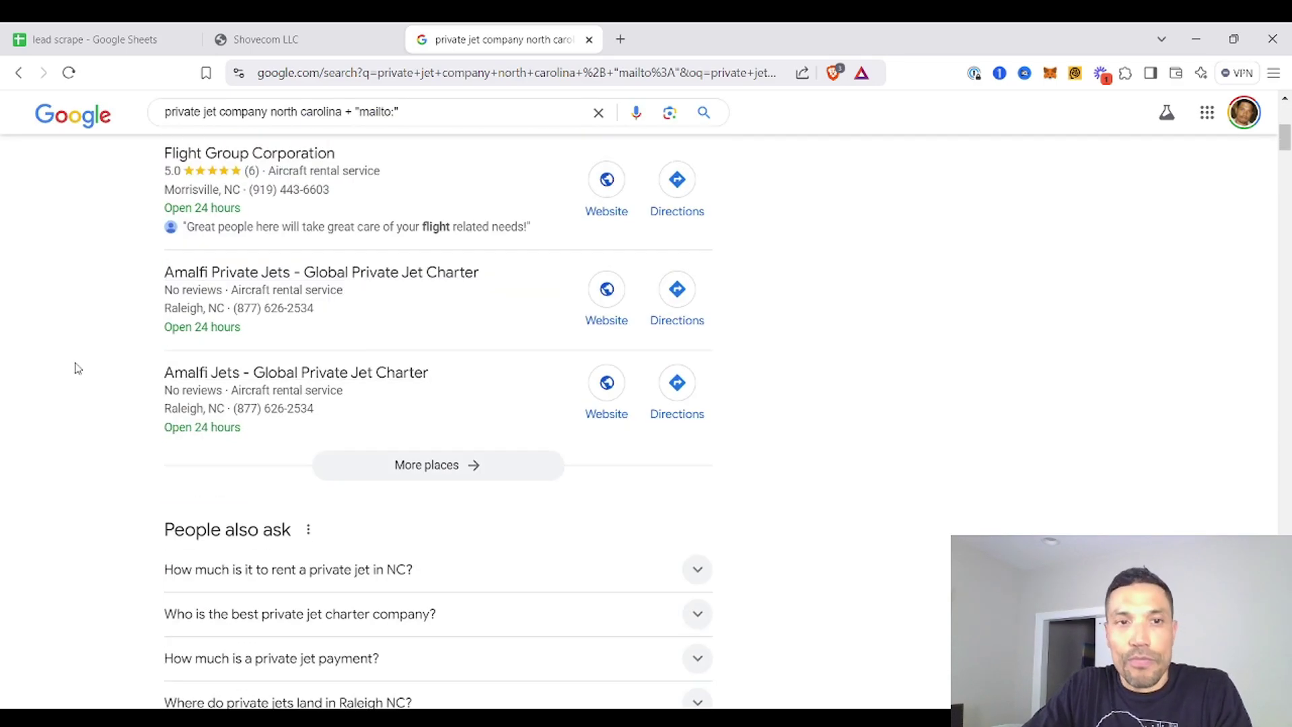
pyautogui.scroll(-5, 78, 368)
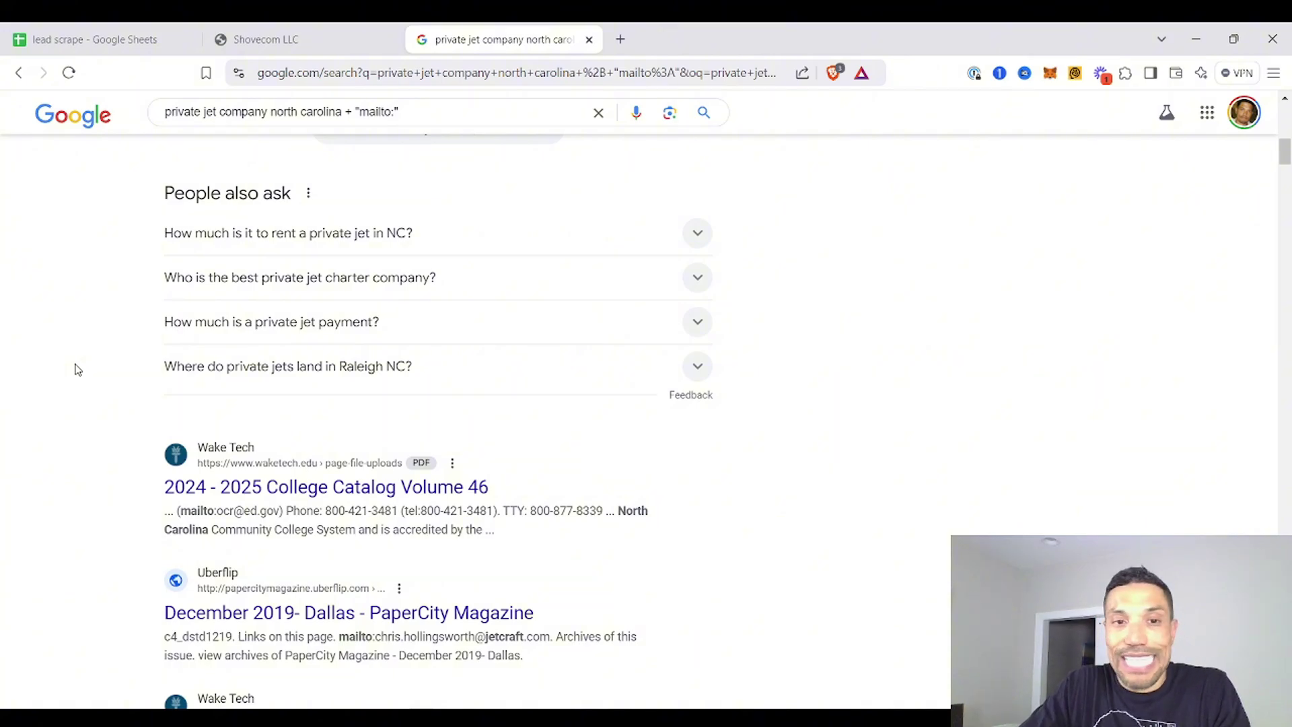
pyautogui.scroll(-3, 77, 369)
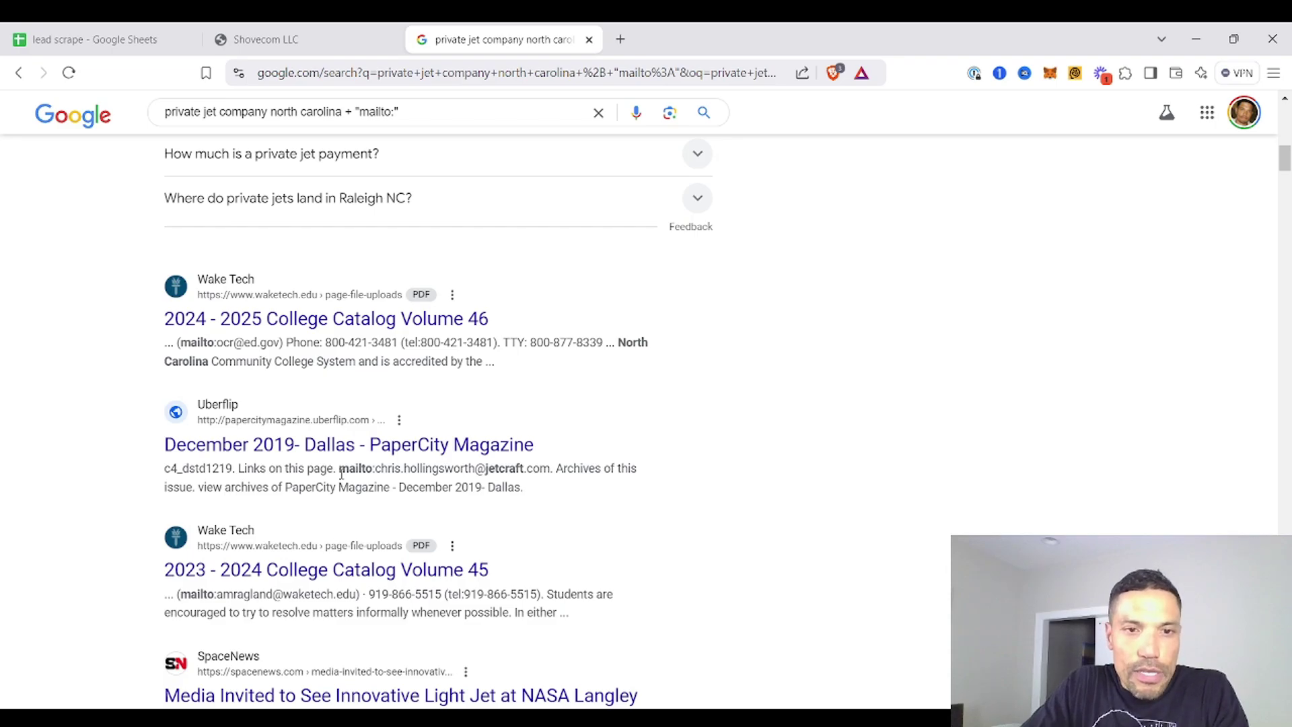
# Skim the north carolina mailto results and select all text on the page
pyautogui.scroll(-5, 449, 509)
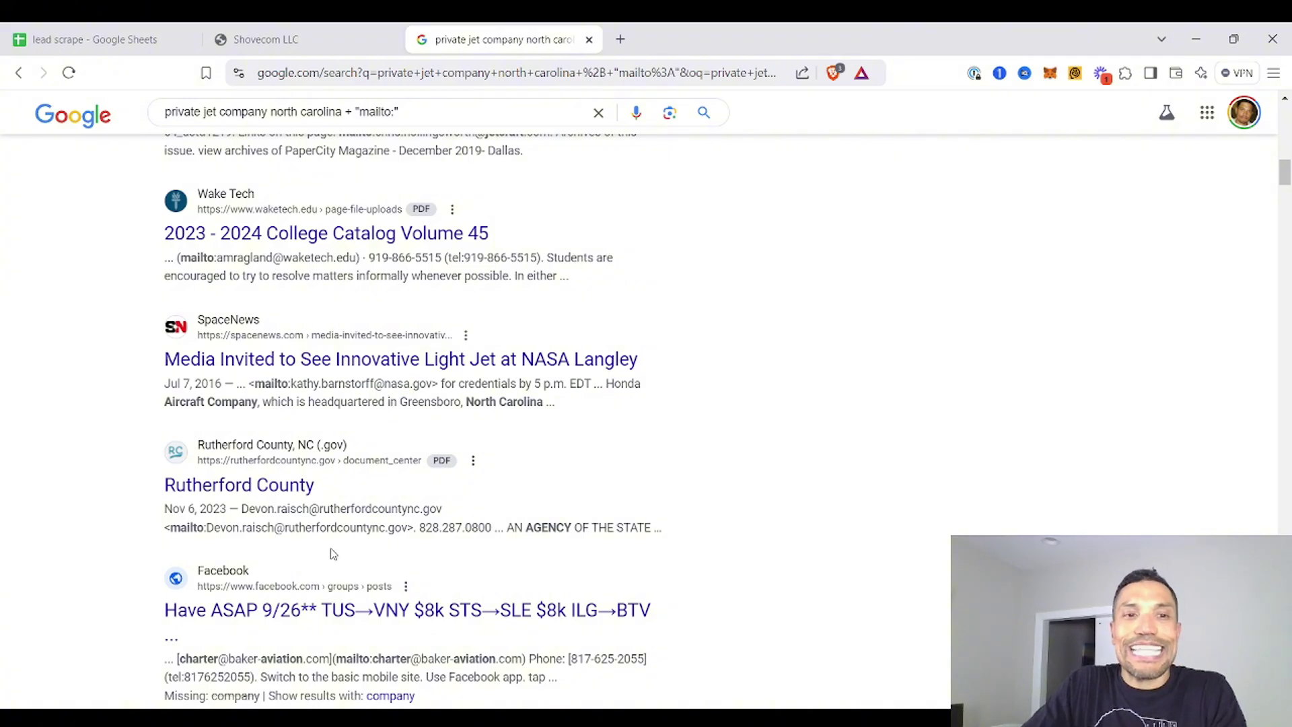
pyautogui.scroll(-3, 331, 553)
pyautogui.scroll(10, 332, 553)
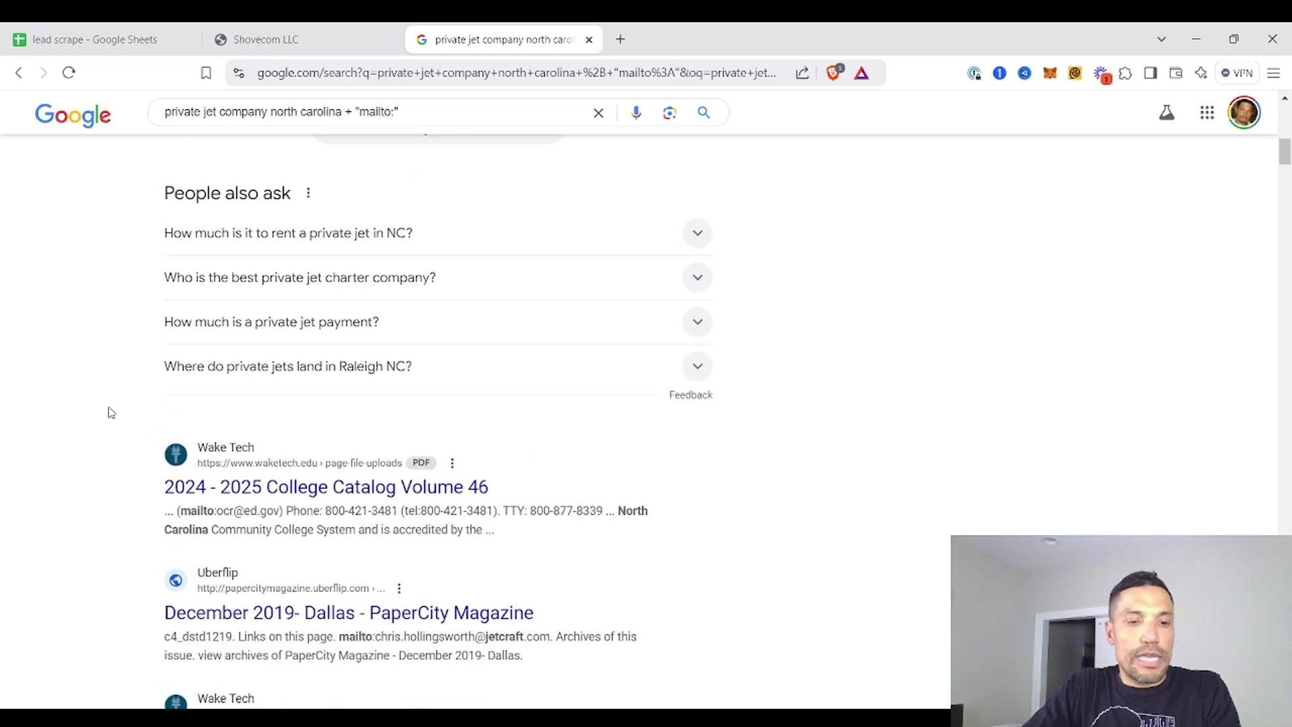
pyautogui.hotkey('ctrl', 'a')
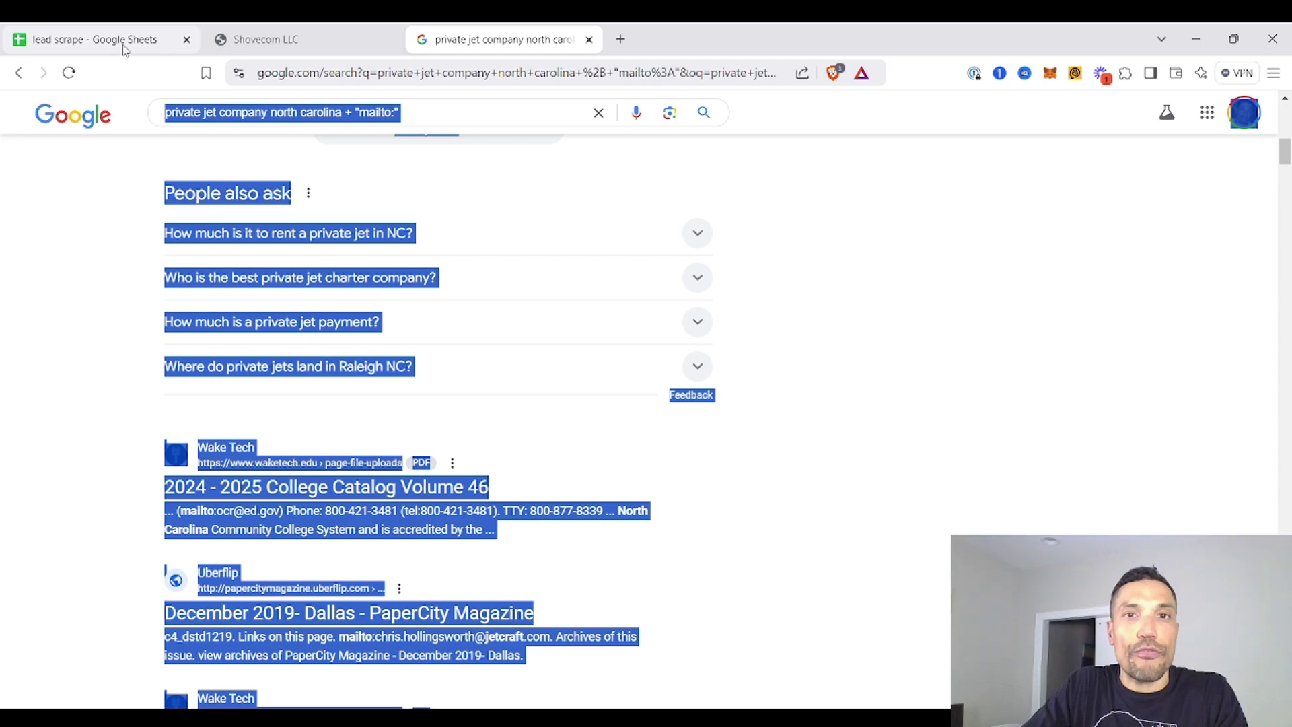
# Open chatgpt.com in a new browser tab
pyautogui.click(621, 39)
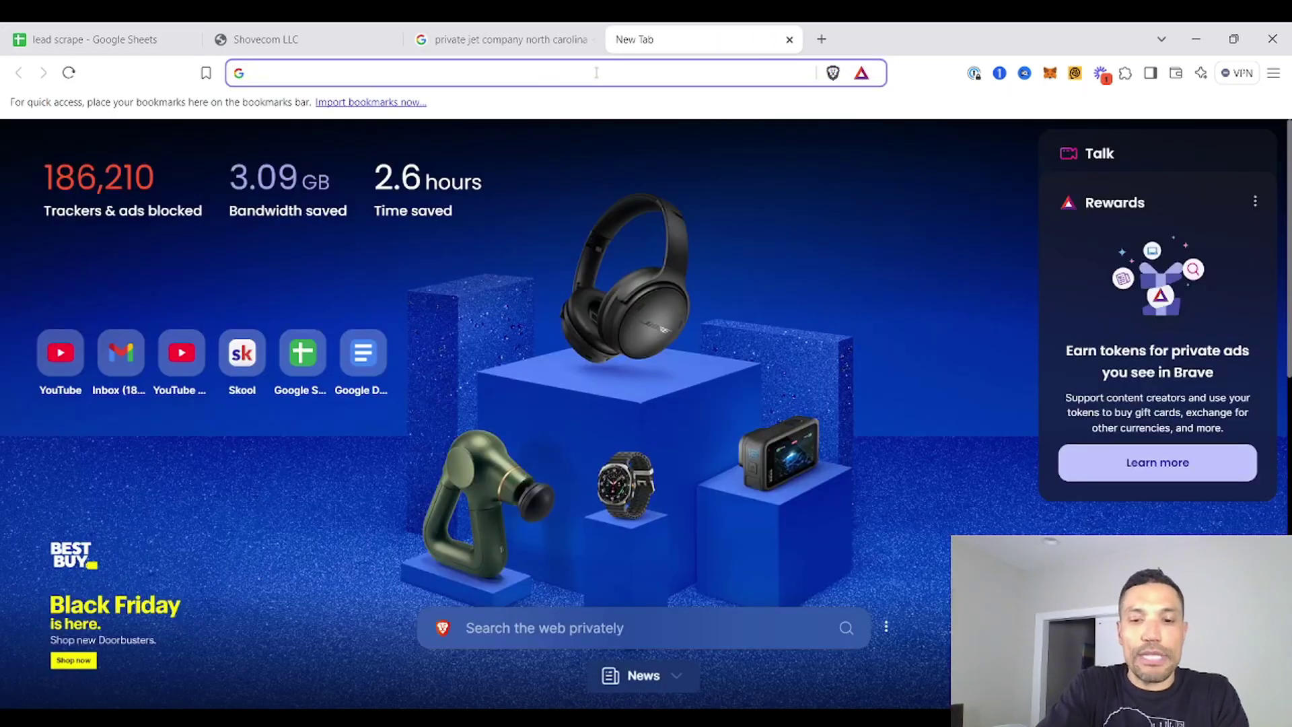
pyautogui.write('chat')
pyautogui.press('Return')
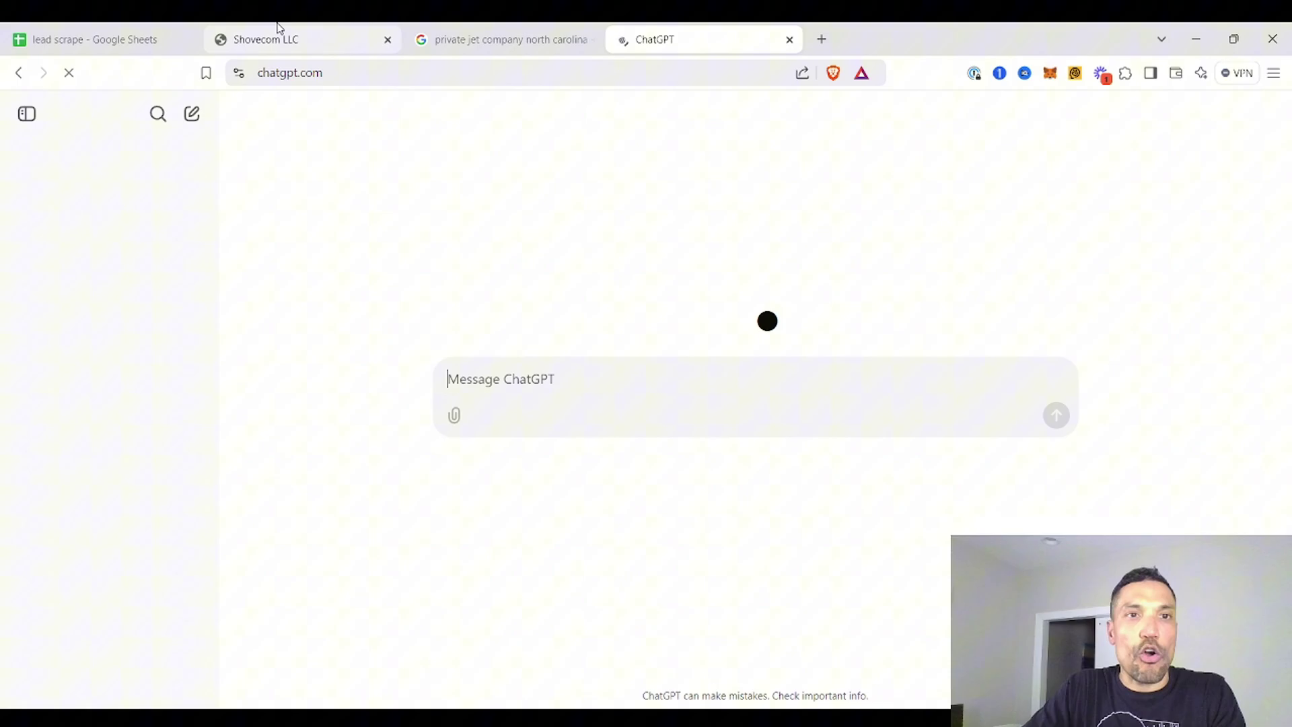
# Send ChatGPT the A1 table-formatting prompt together with the copied north carolina results
pyautogui.click(136, 41)
pyautogui.click(110, 240)
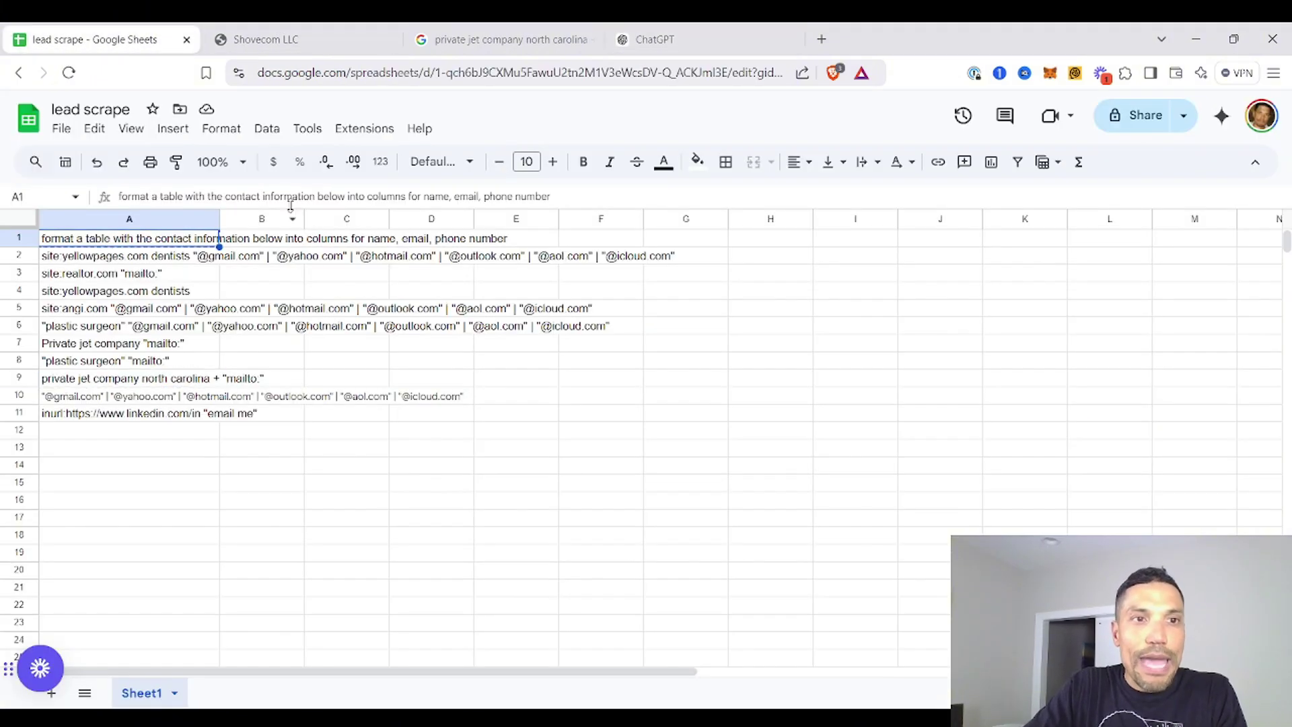
pyautogui.click(650, 40)
pyautogui.write('format a table with the contact information below into columns for name, email, phone number')
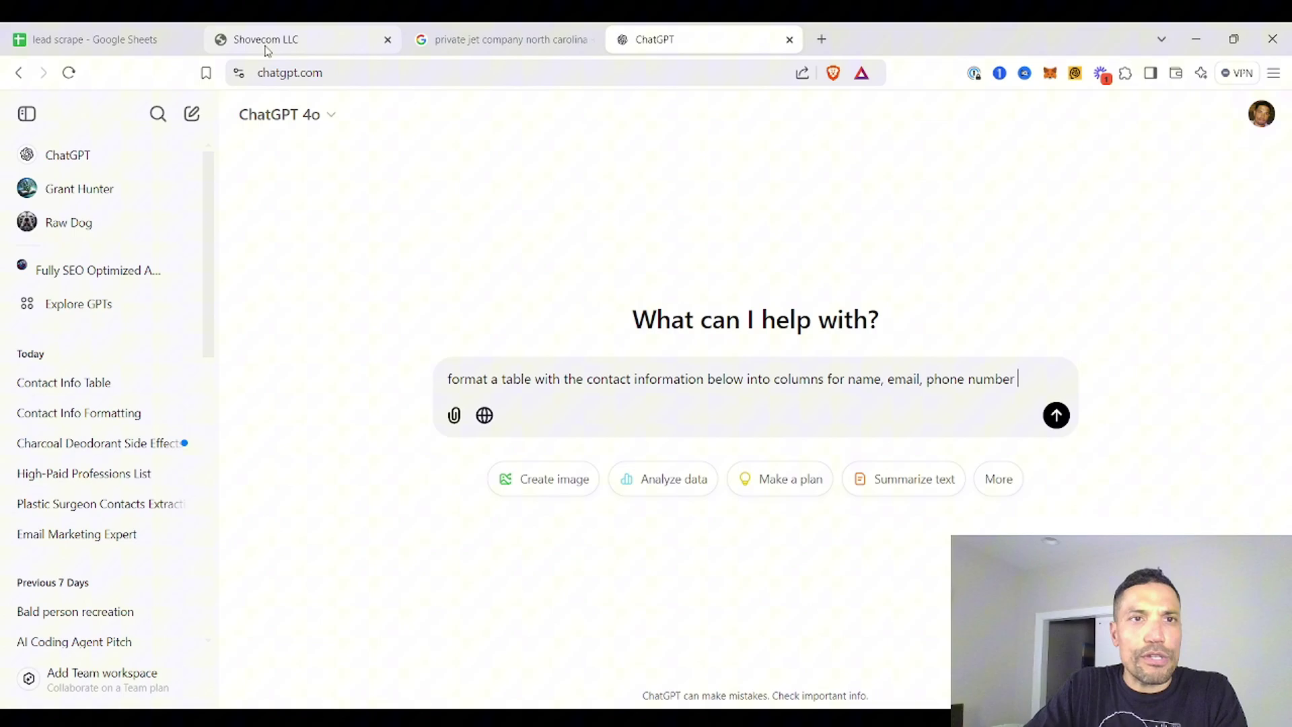
pyautogui.hotkey('ctrl', 'shift', 'Tab')
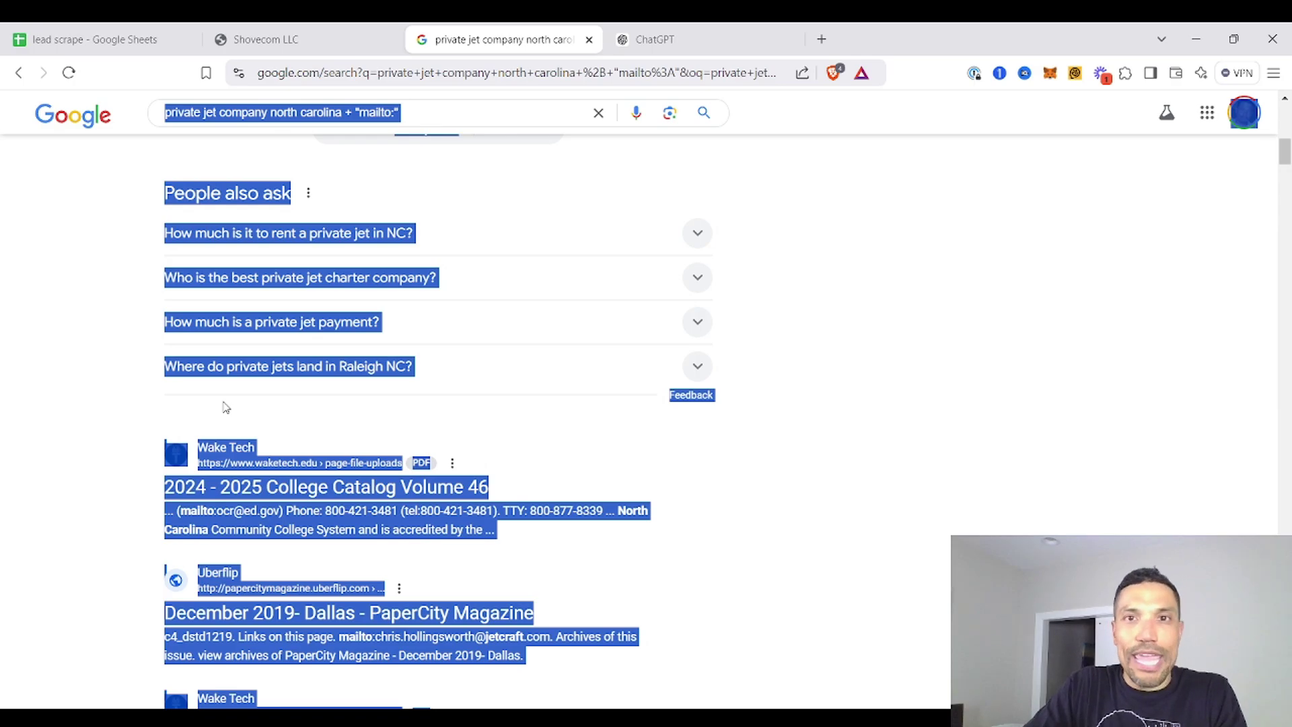
pyautogui.click(667, 42)
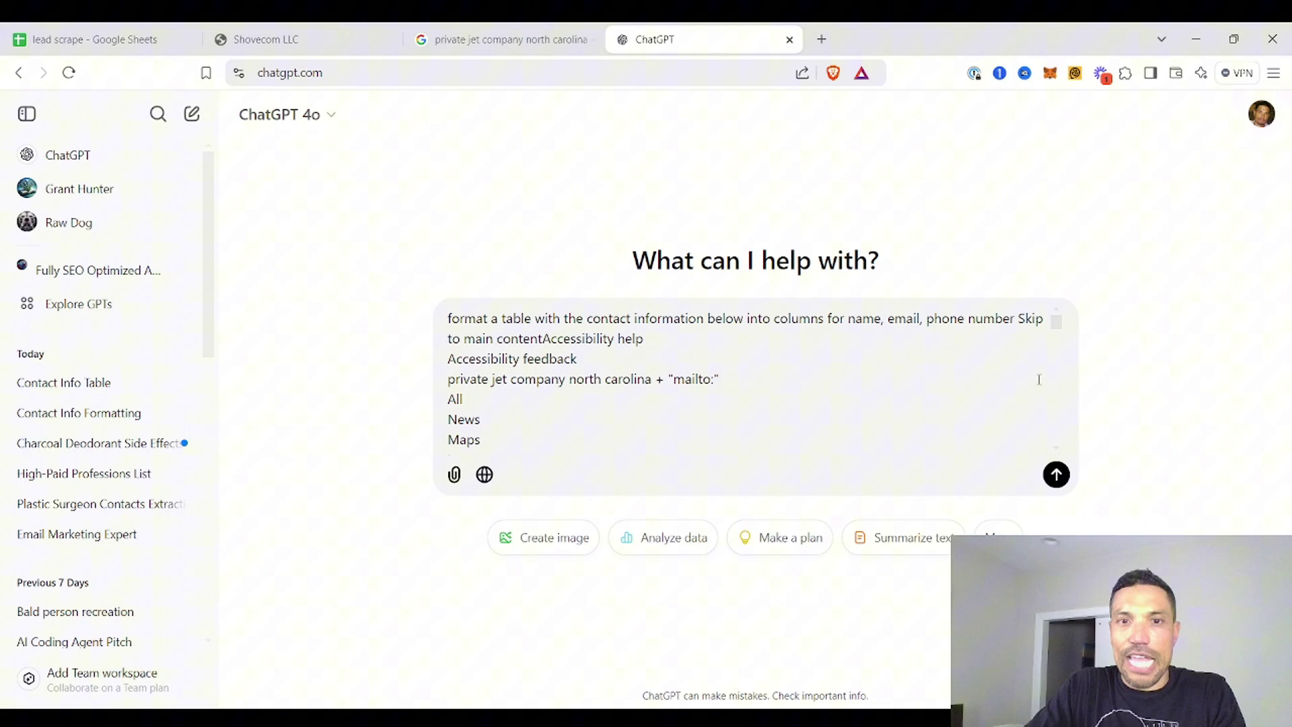
pyautogui.press('Return')
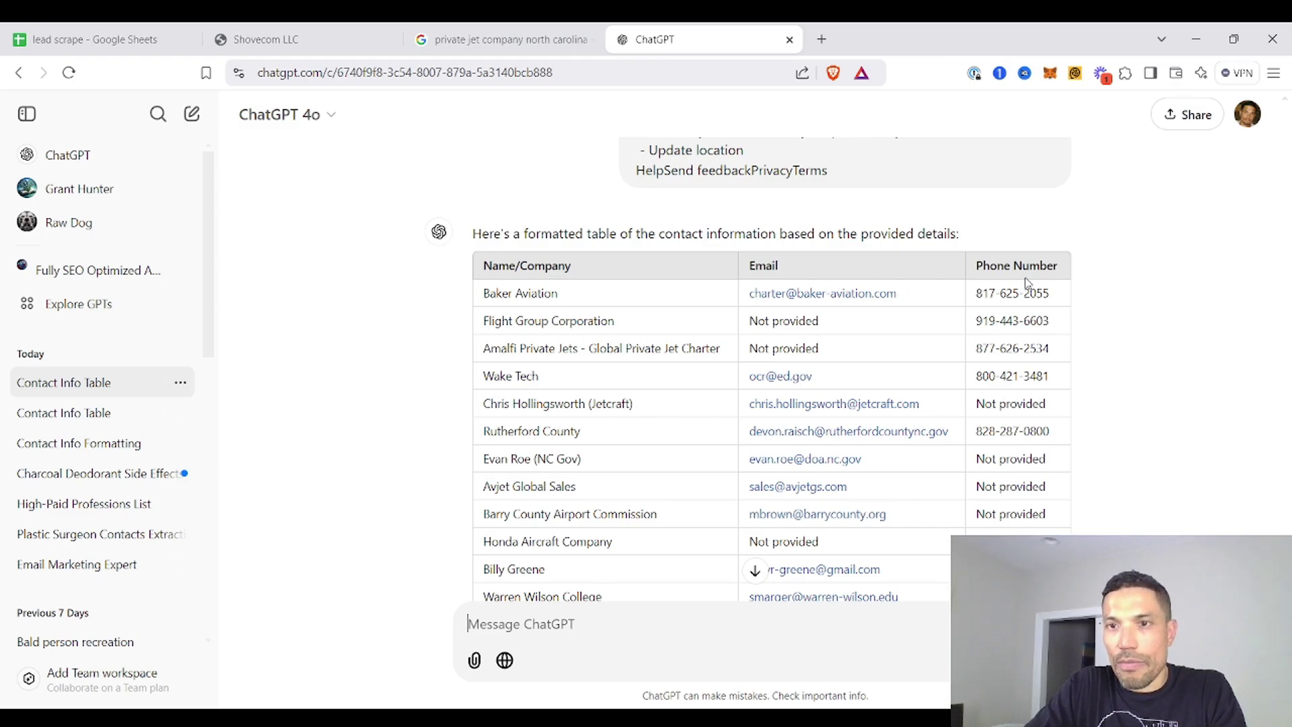
# Review ChatGPT's Name/Company, Email and Phone table, then return to the Google results
pyautogui.scroll(-4, 1028, 283)
pyautogui.scroll(3, 1022, 288)
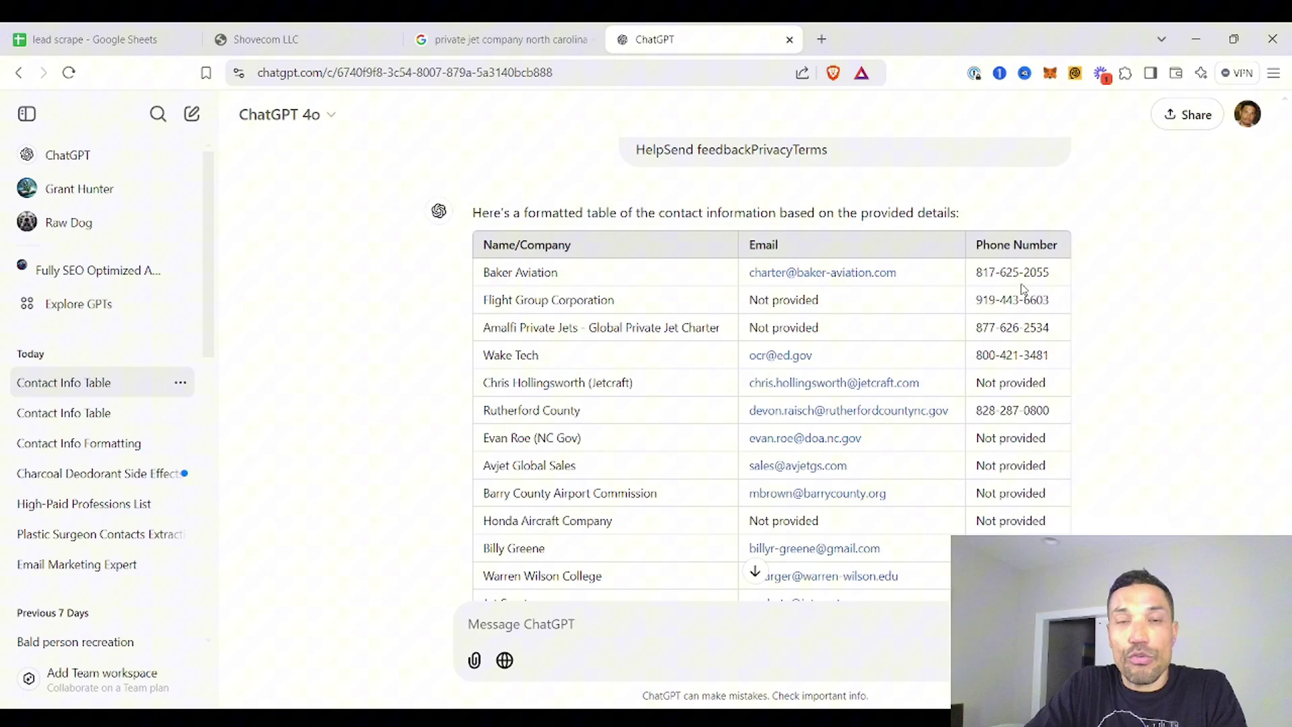
pyautogui.click(505, 39)
# Replace 'north carolina' with 'new york city' in the query and rerun the search
pyautogui.click(205, 156)
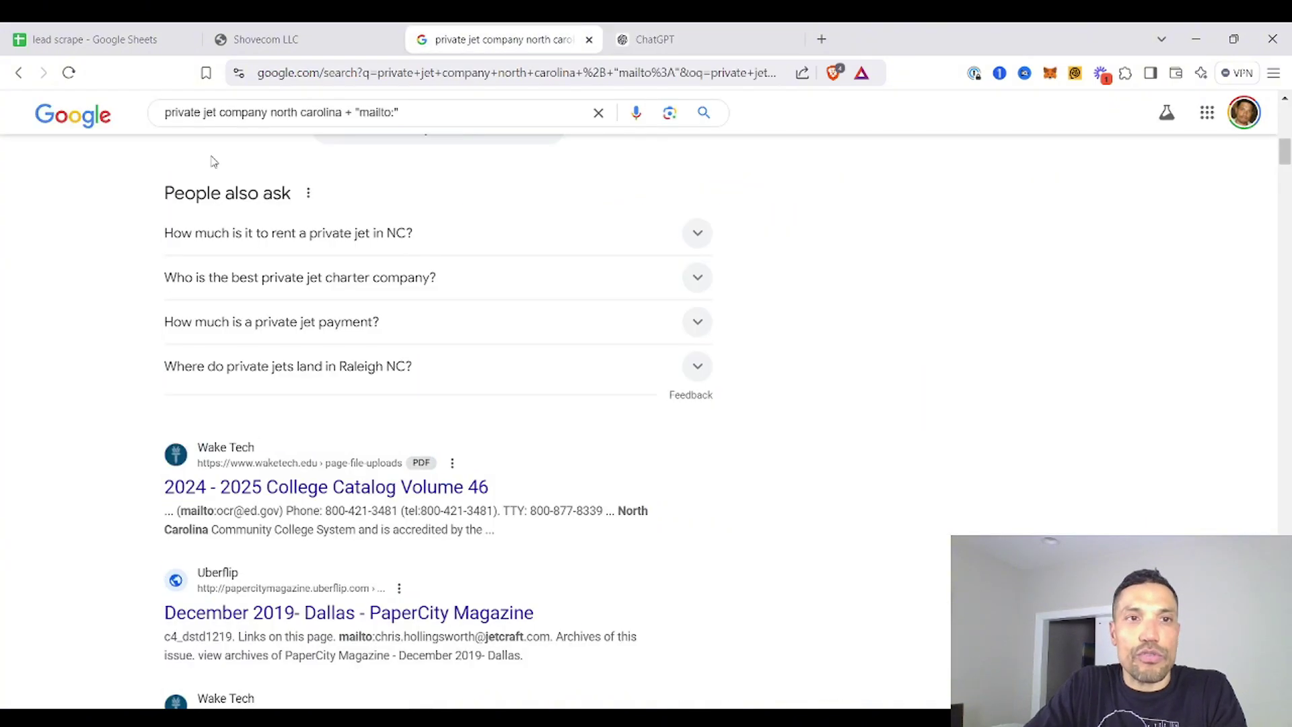
pyautogui.scroll(5, 269, 155)
pyautogui.moveTo(286, 130); pyautogui.dragTo(372, 131)
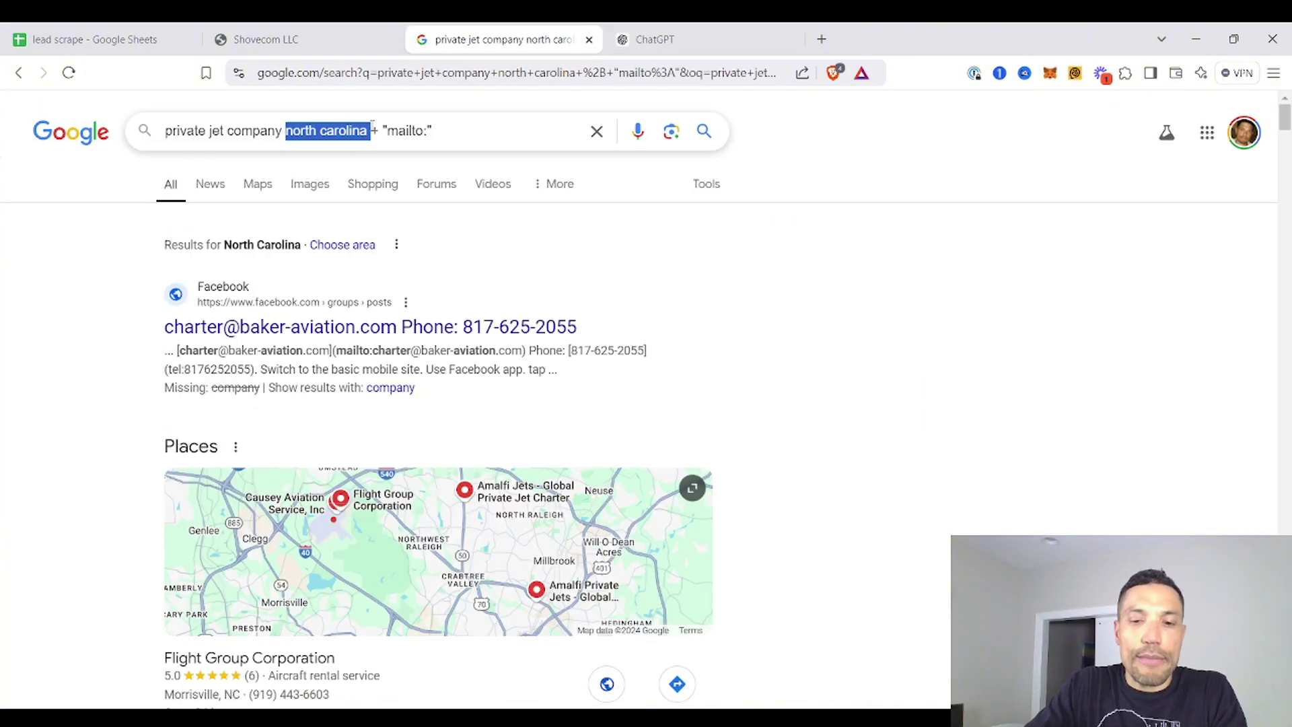
pyautogui.write('new york city')
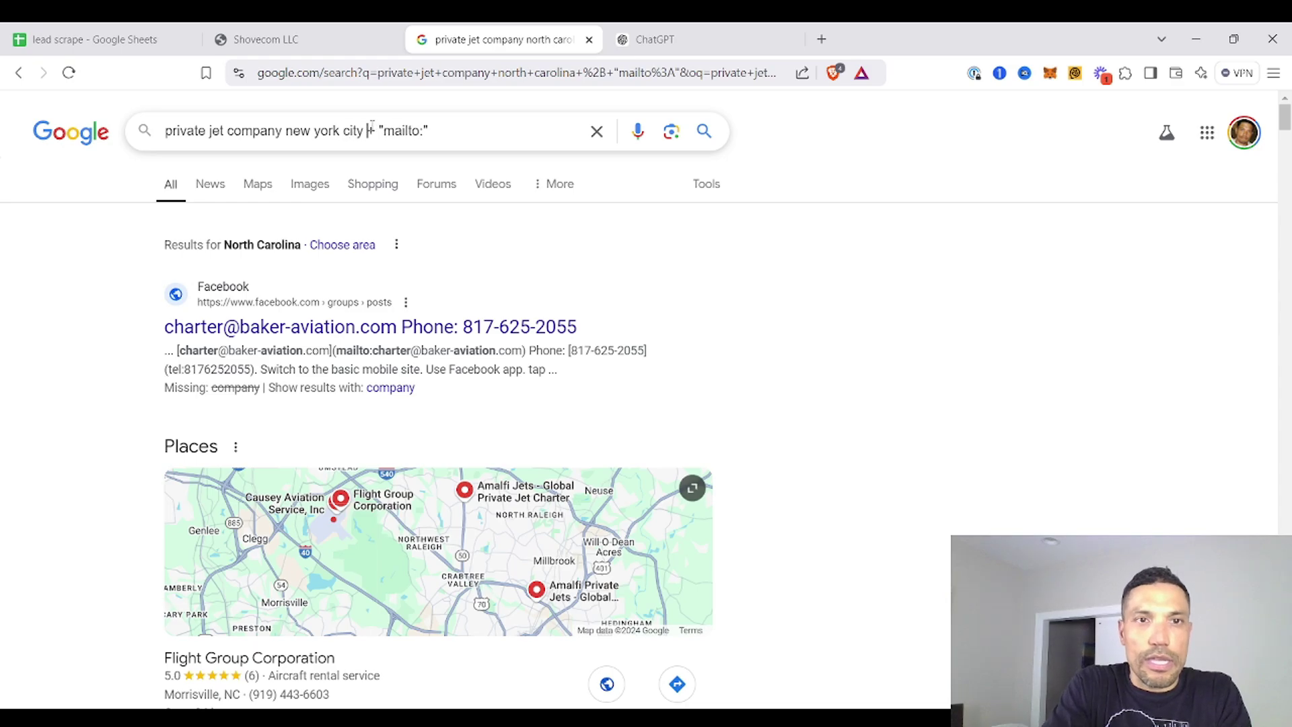
pyautogui.press('Return')
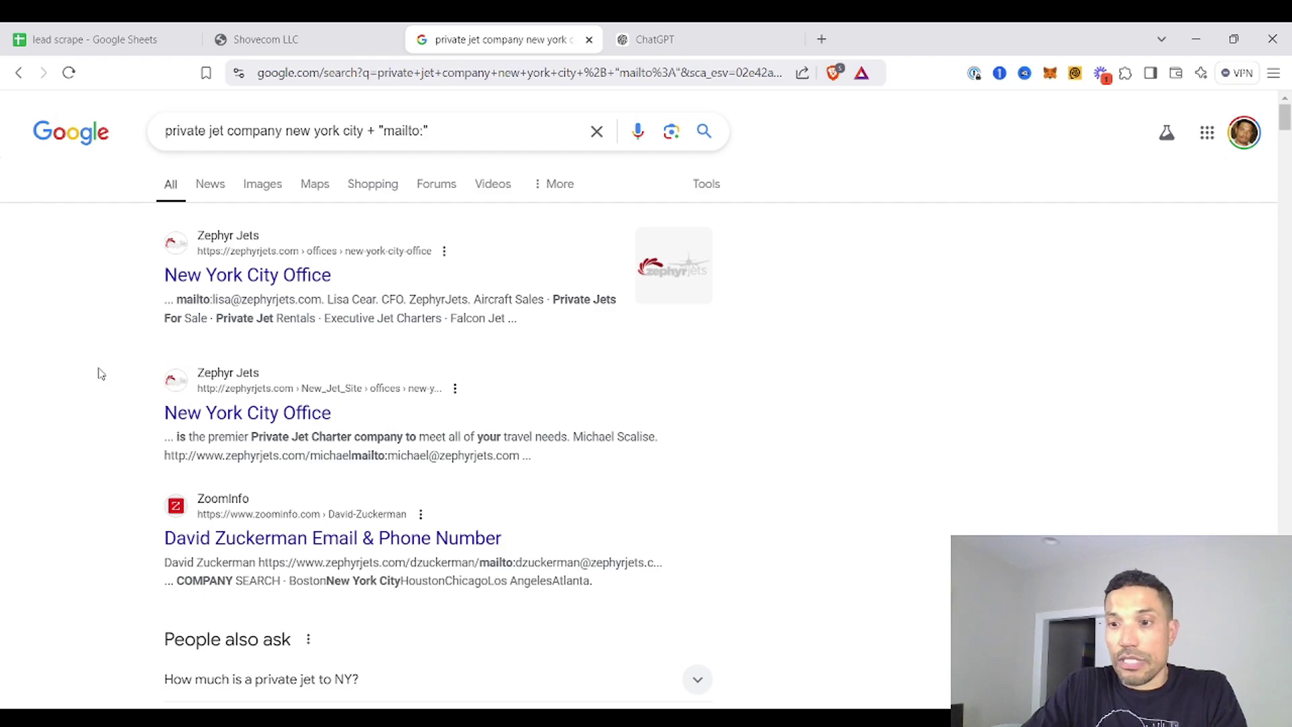
# Skim the new york city mailto results and select all the page text
pyautogui.scroll(-5, 79, 443)
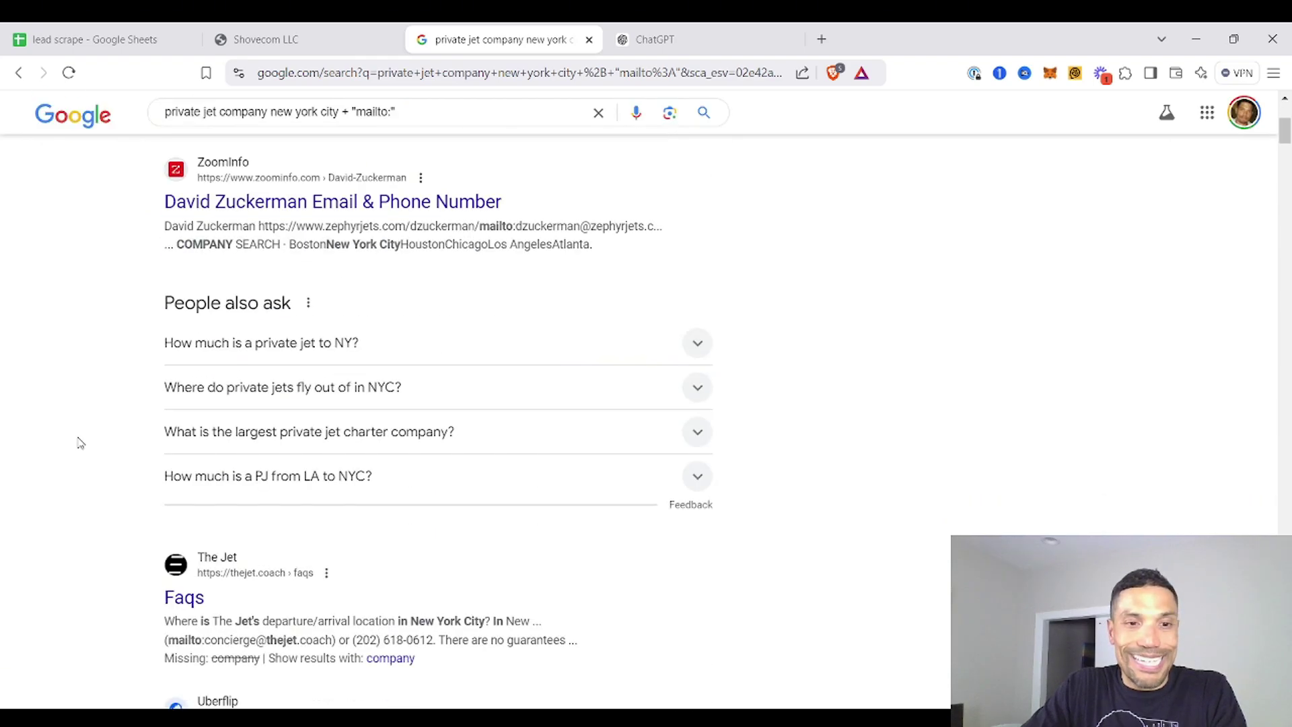
pyautogui.scroll(-3, 79, 442)
pyautogui.scroll(5, 79, 440)
pyautogui.hotkey('ctrl', 'a')
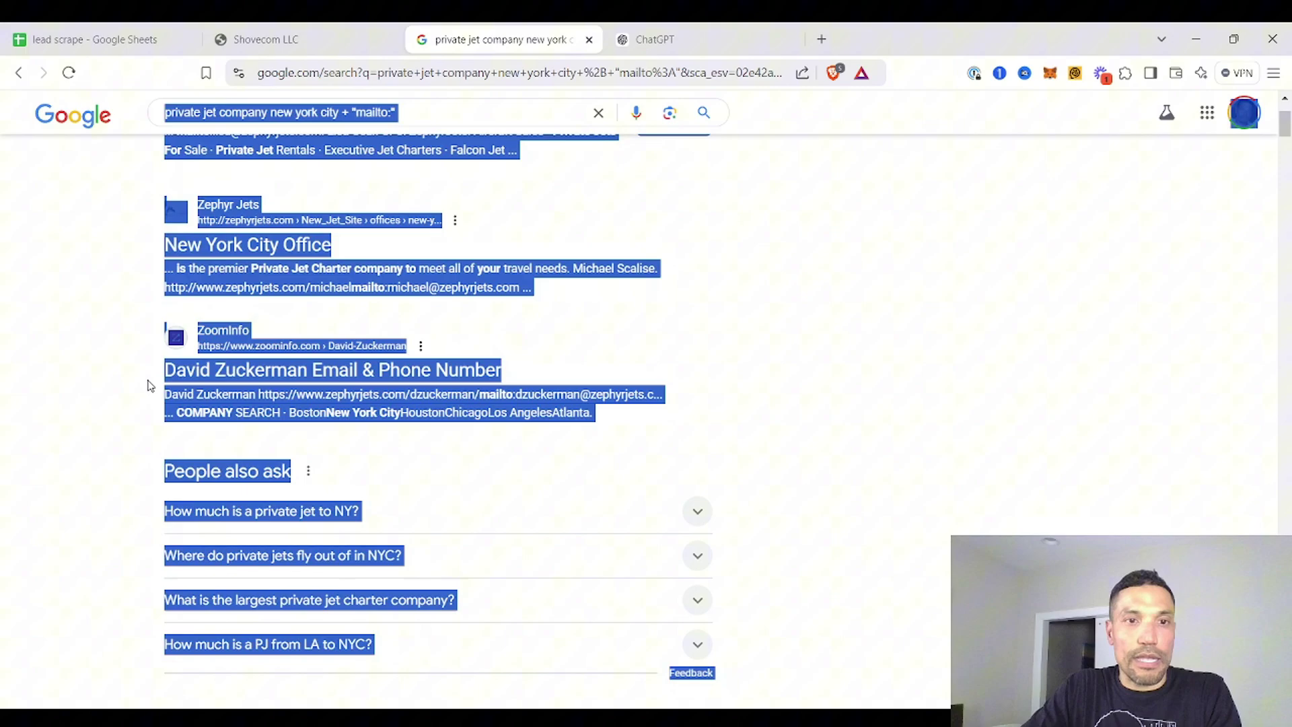
# Paste the new york city results into ChatGPT, replace the first line with a 'form' request, and send
pyautogui.click(634, 39)
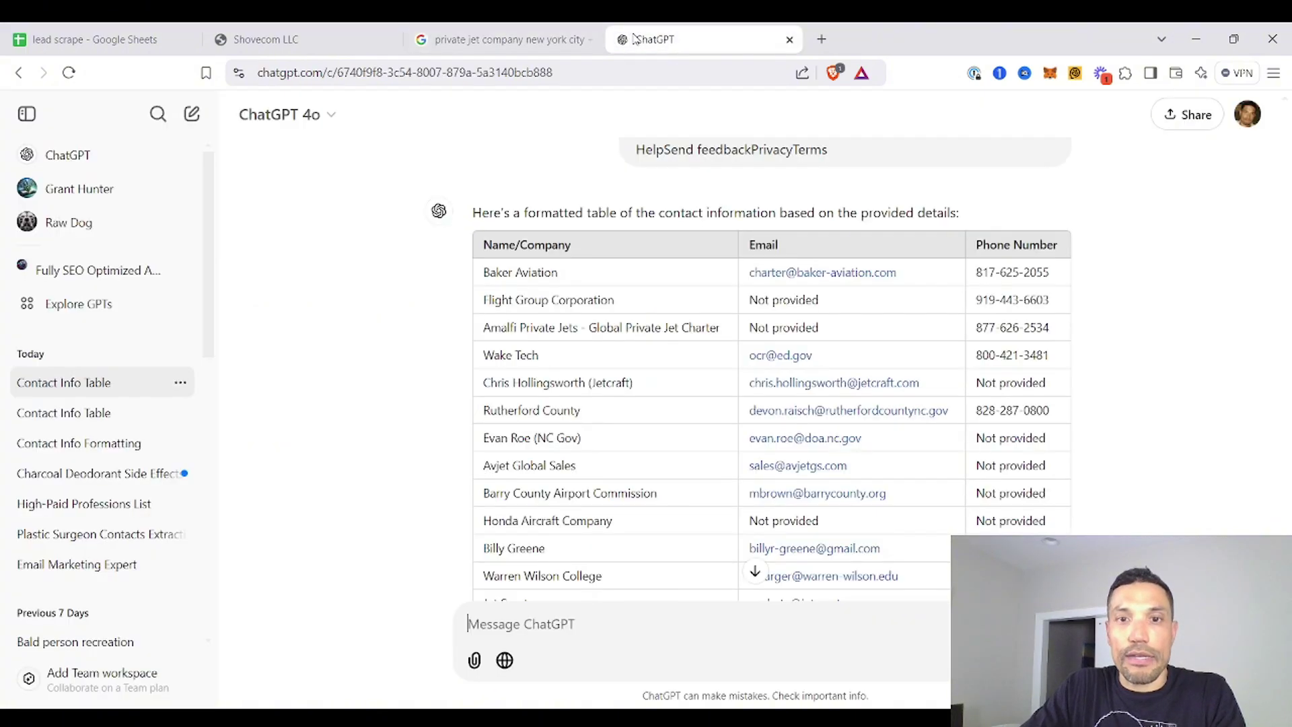
pyautogui.hotkey('ctrl', 'v')
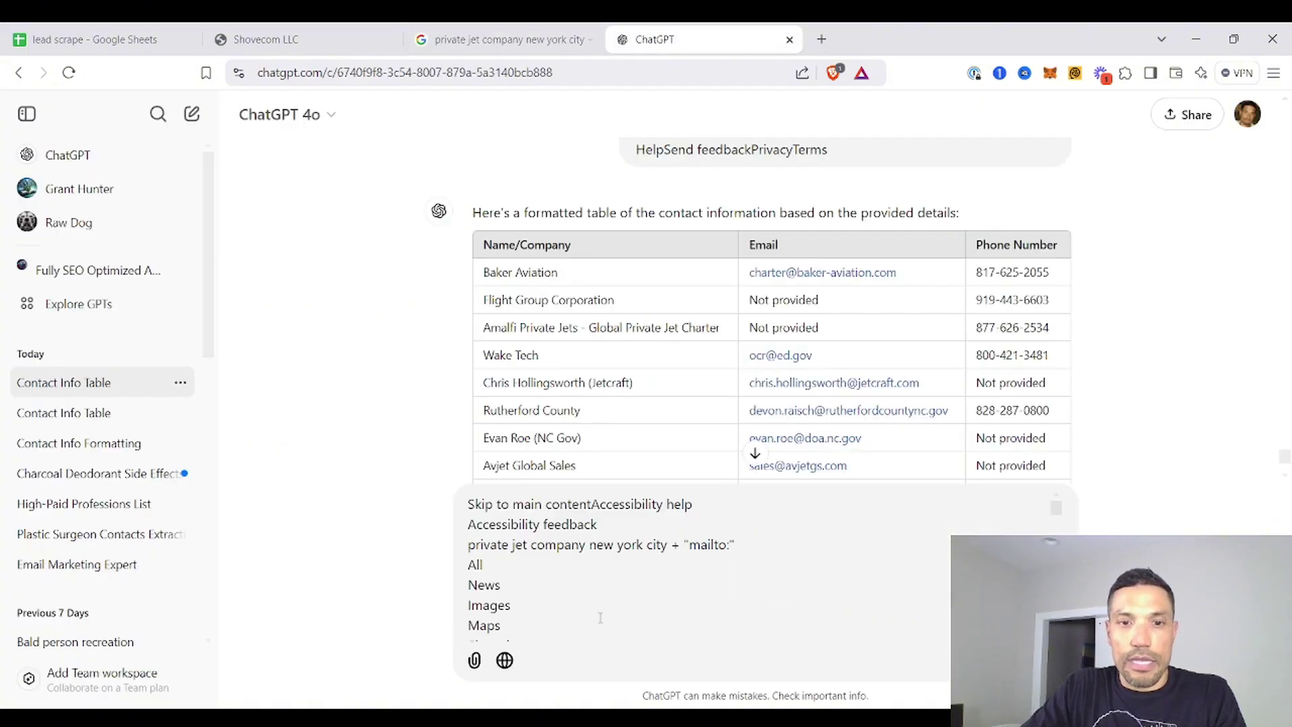
pyautogui.scroll(-10, 583, 608)
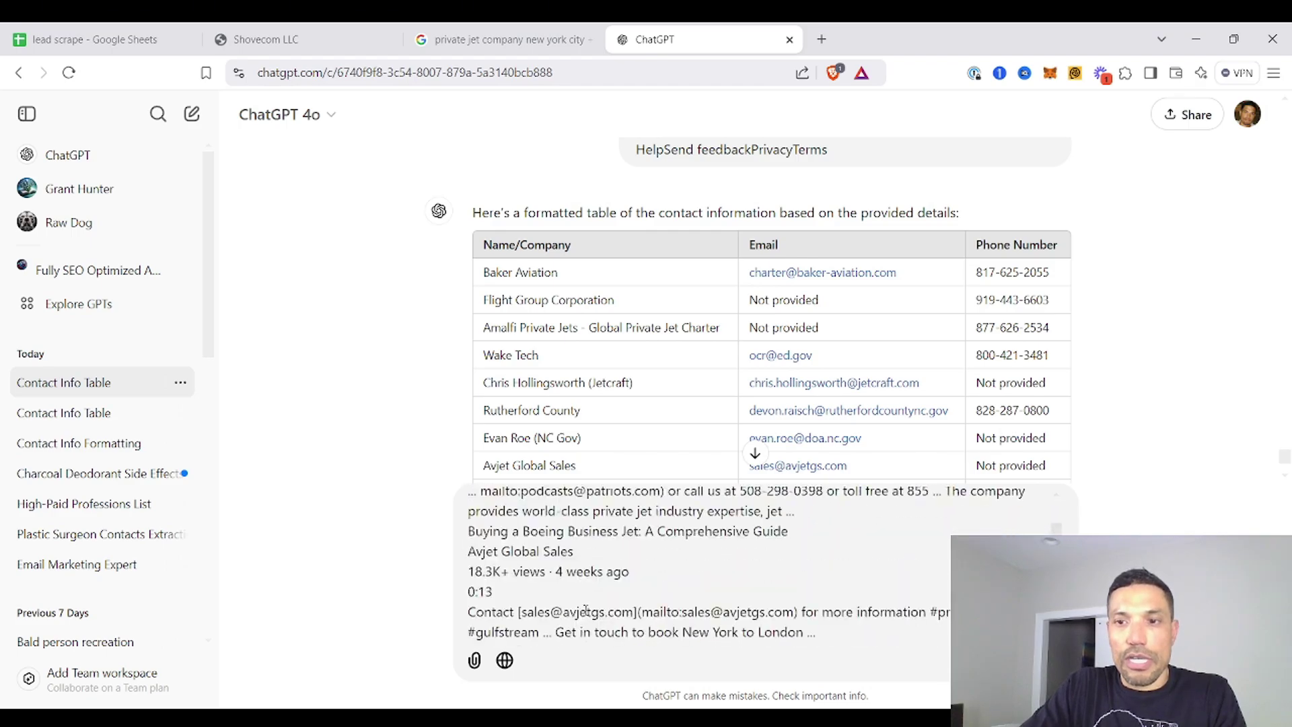
pyautogui.scroll(15, 584, 609)
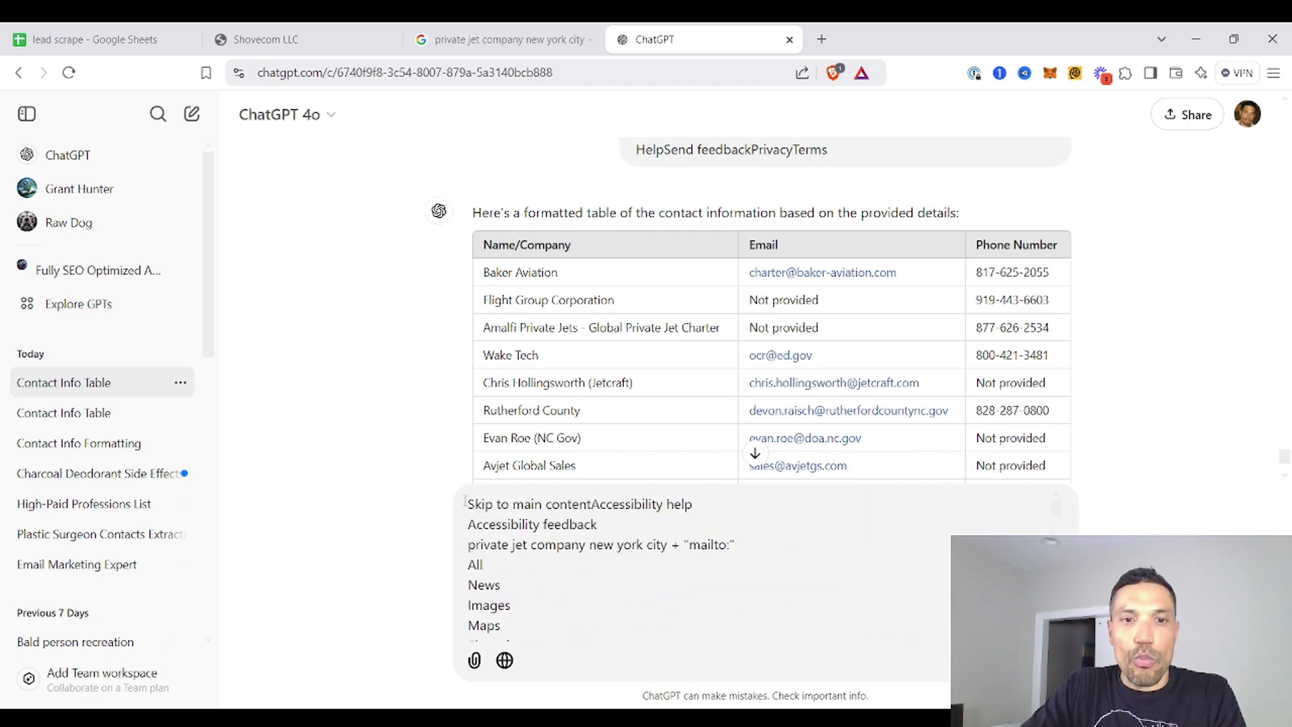
pyautogui.moveTo(468, 504); pyautogui.dragTo(693, 505)
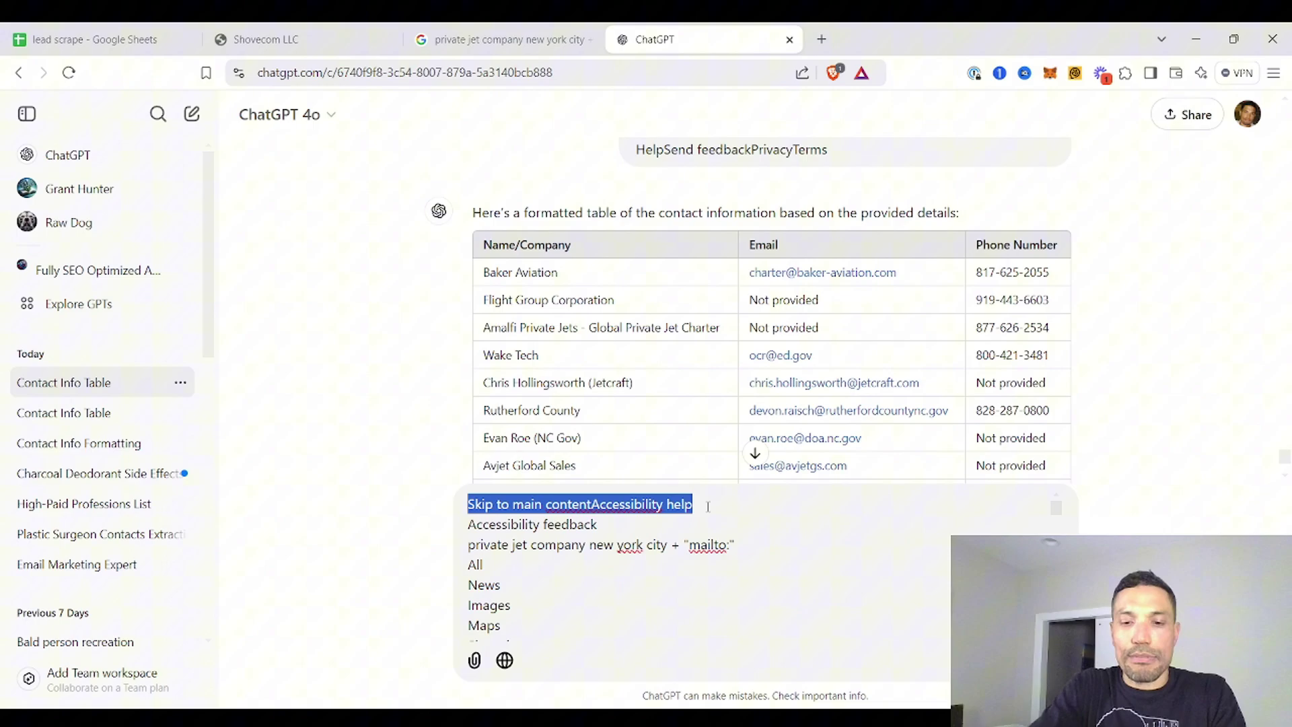
pyautogui.write('format')
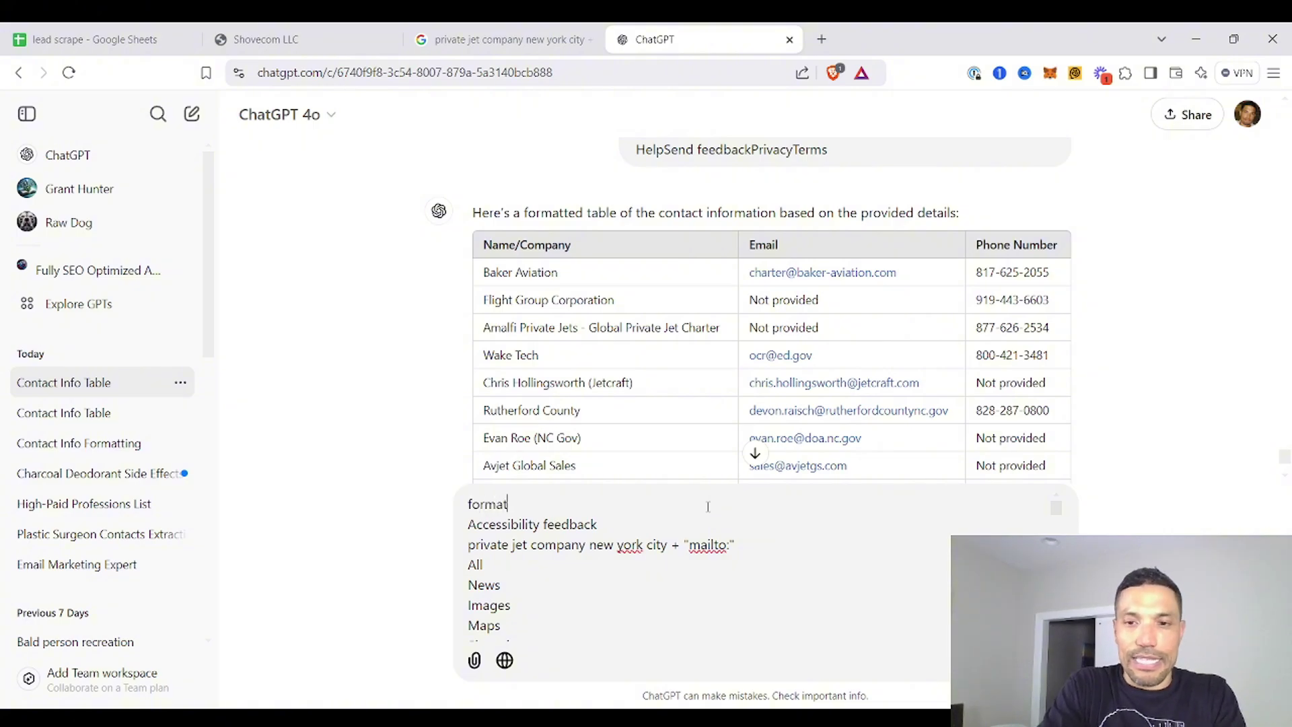
pyautogui.press('Return')
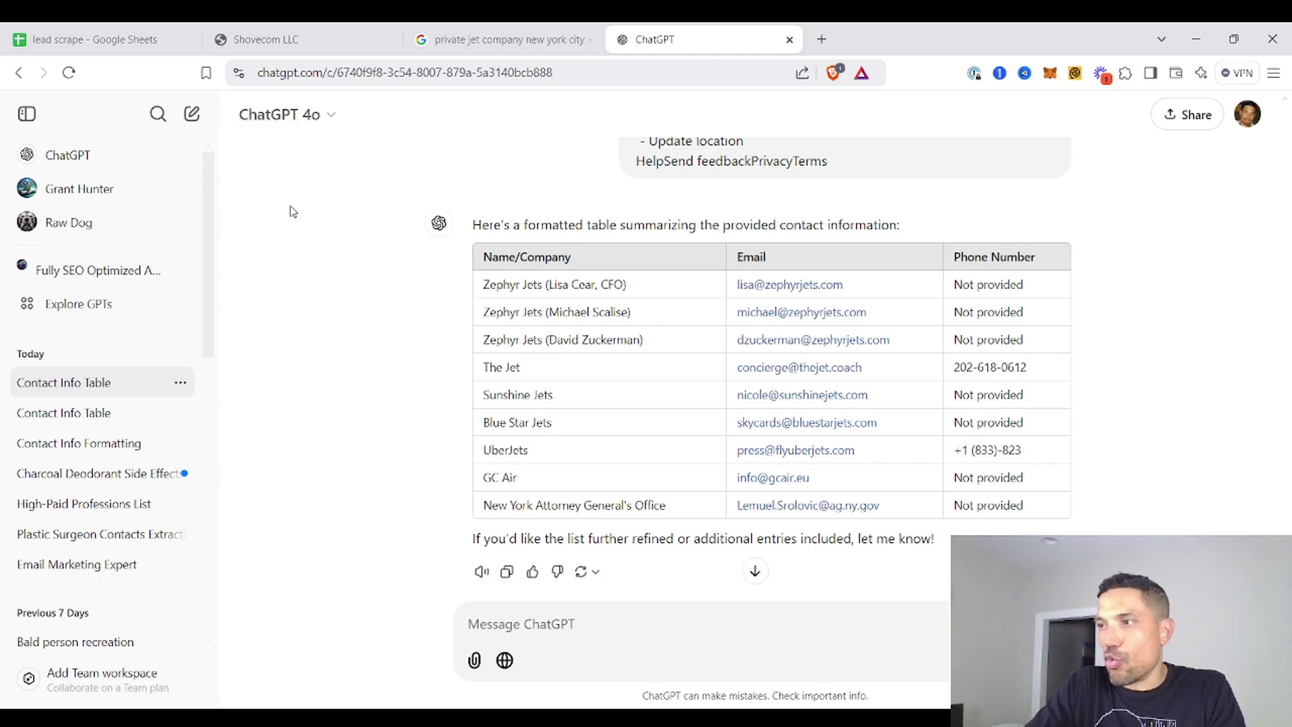
pyautogui.click(99, 45)
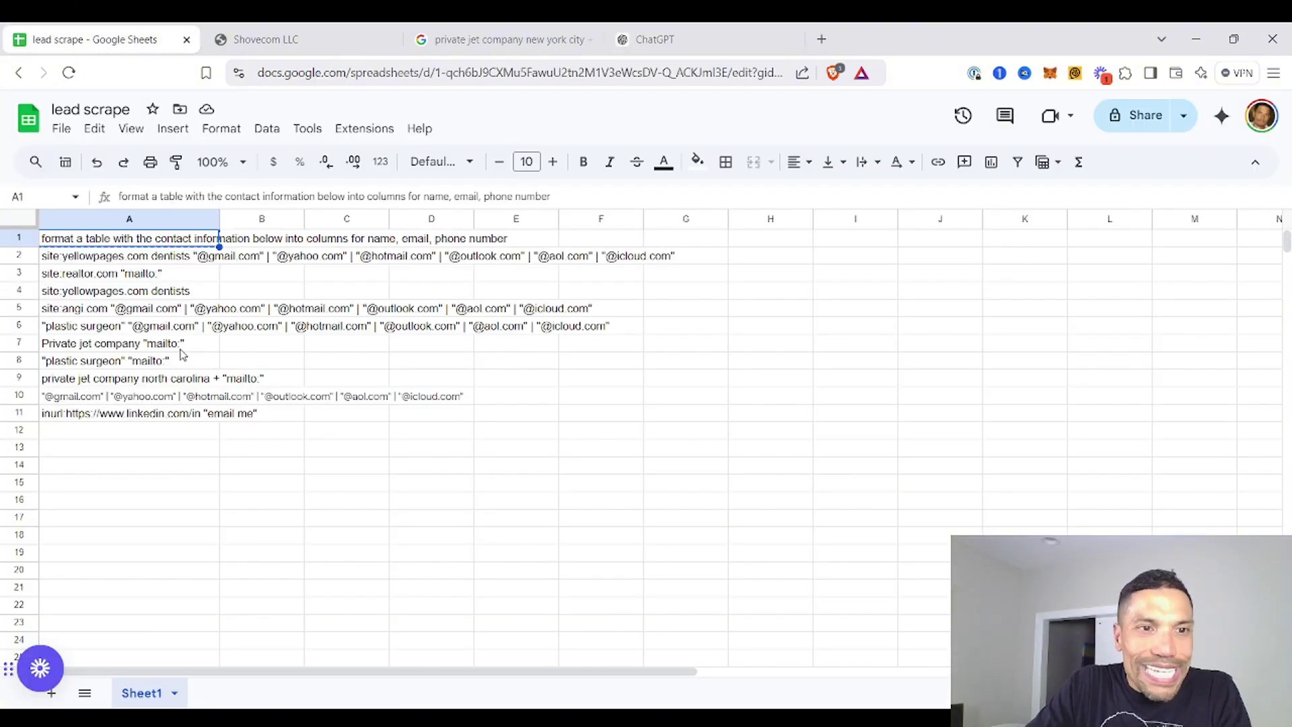
pyautogui.click(153, 395)
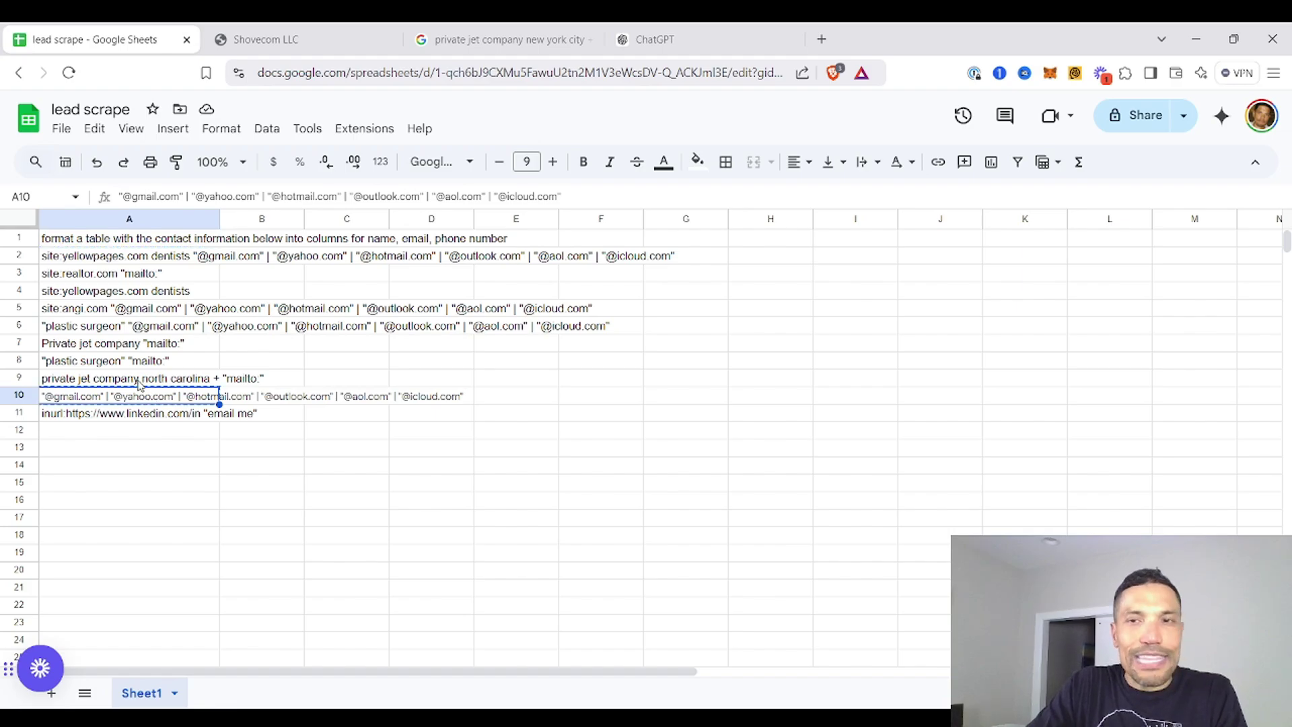
pyautogui.click(727, 39)
pyautogui.click(822, 39)
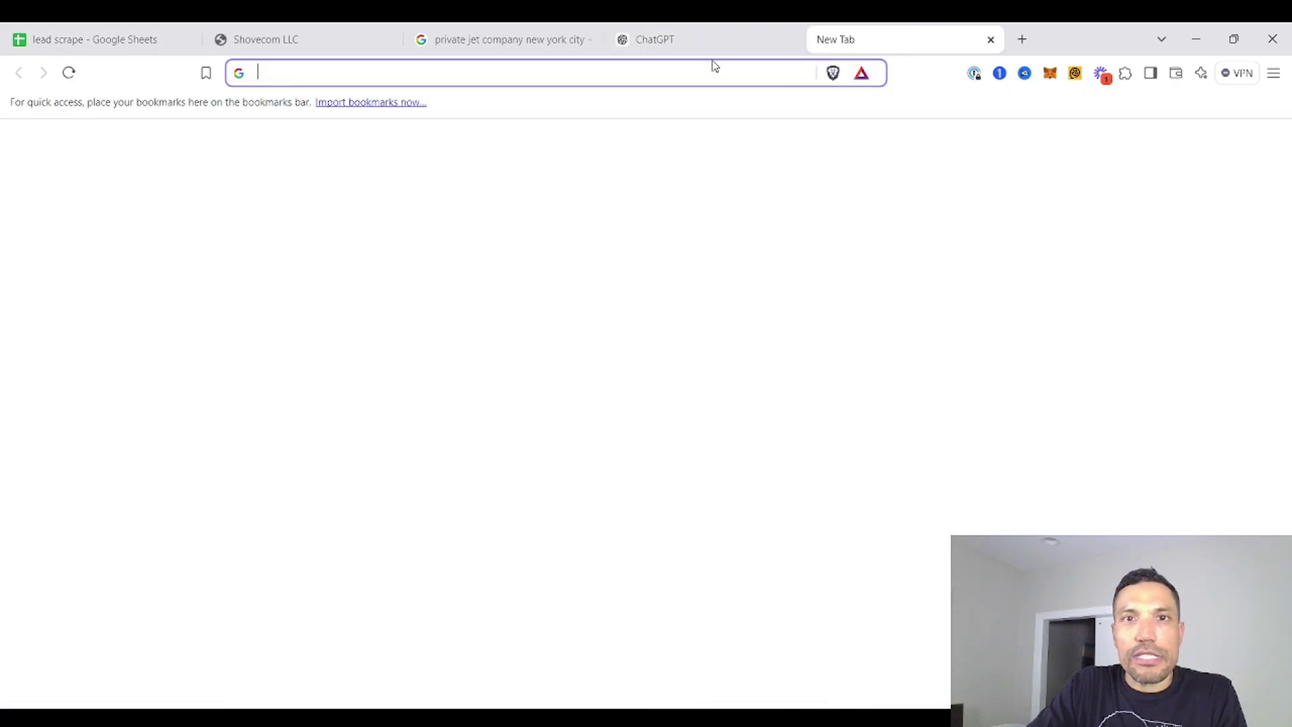
pyautogui.write('"@gmail.com" | "@yahoo.com" | "@hotmail.com" | "@outlook.com" | "@aol.com" | "@icloud.com"')
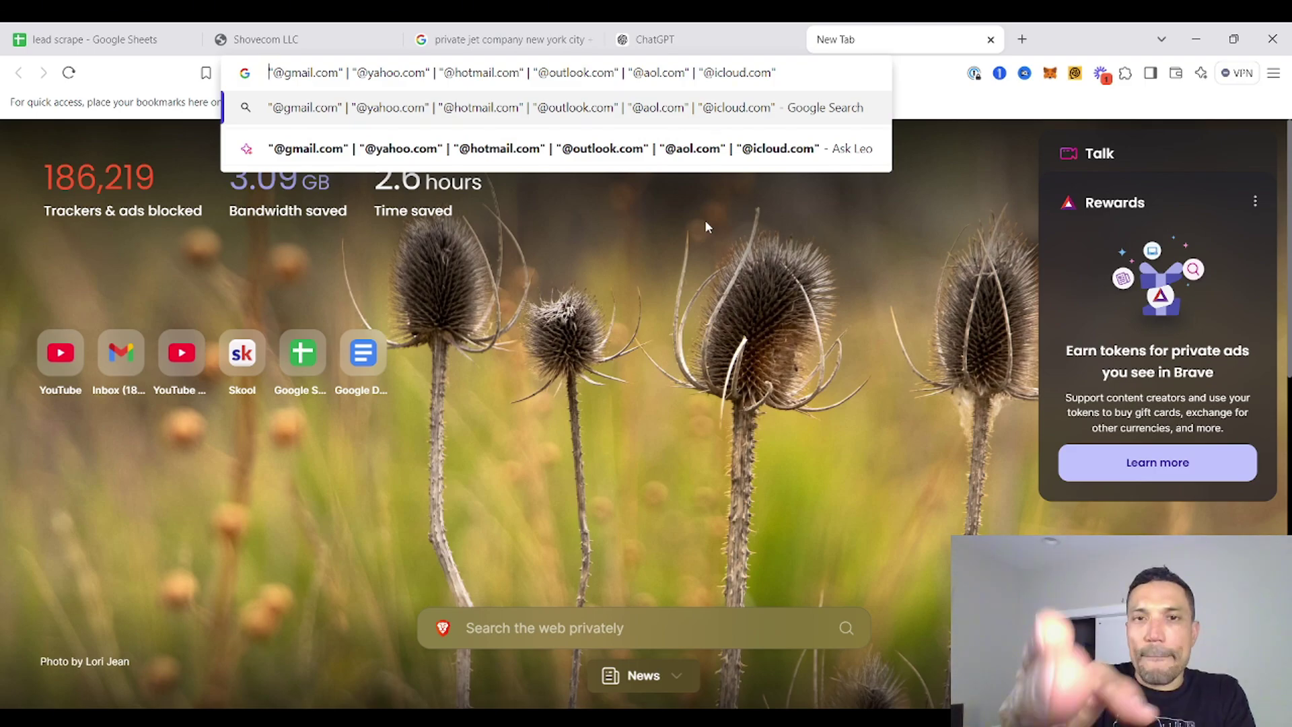
pyautogui.press('Home')
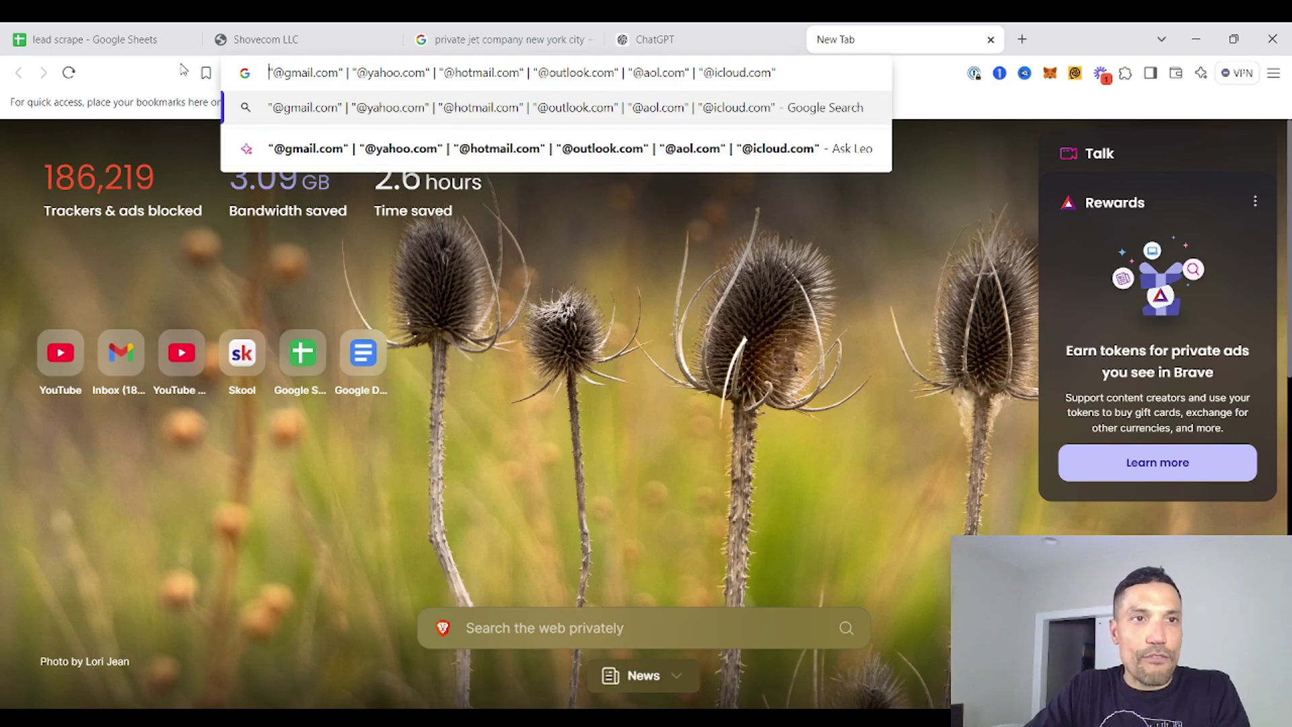
pyautogui.click(146, 45)
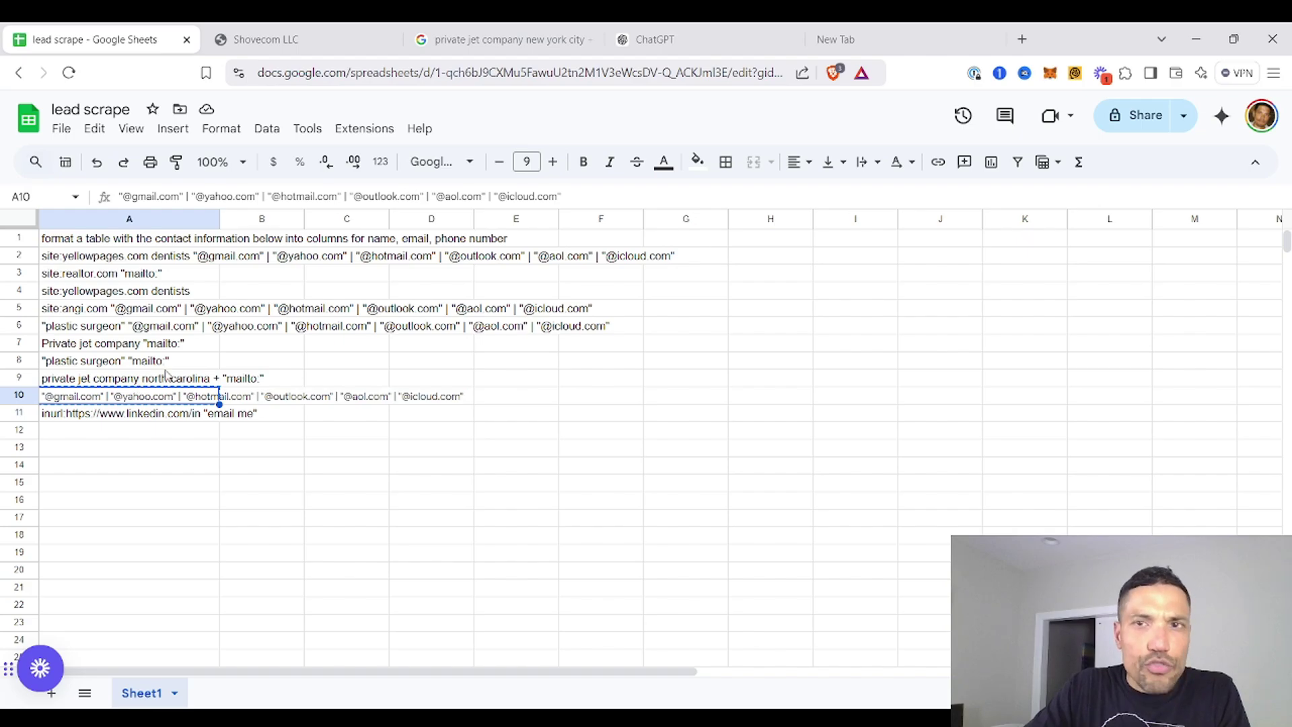
pyautogui.click(836, 39)
pyautogui.write('"@gmail.com" | "@yahoo.com" | "@hotmail.com" | "@outlook.com" | "@aol.com" | "@icloud.com"')
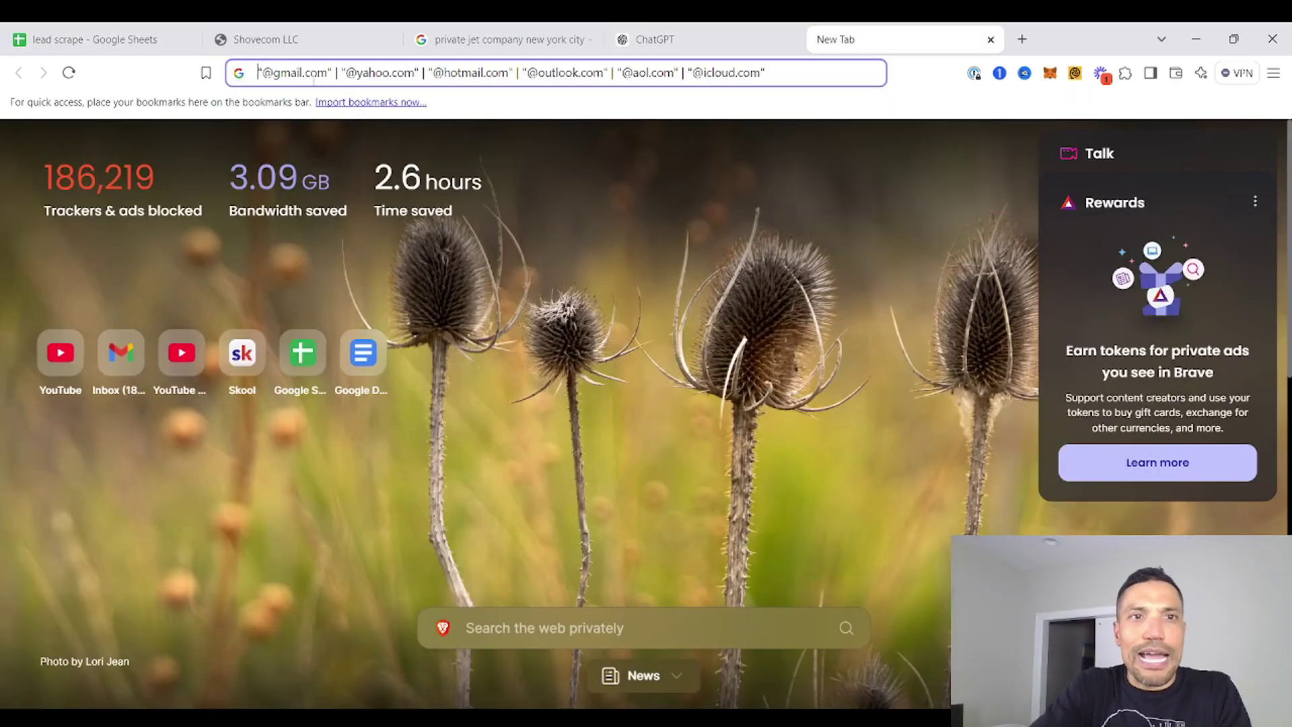
# Prefix the query with 'cosmetic dentists texas', run the search, and select all results text
pyautogui.write('cosmetic de')
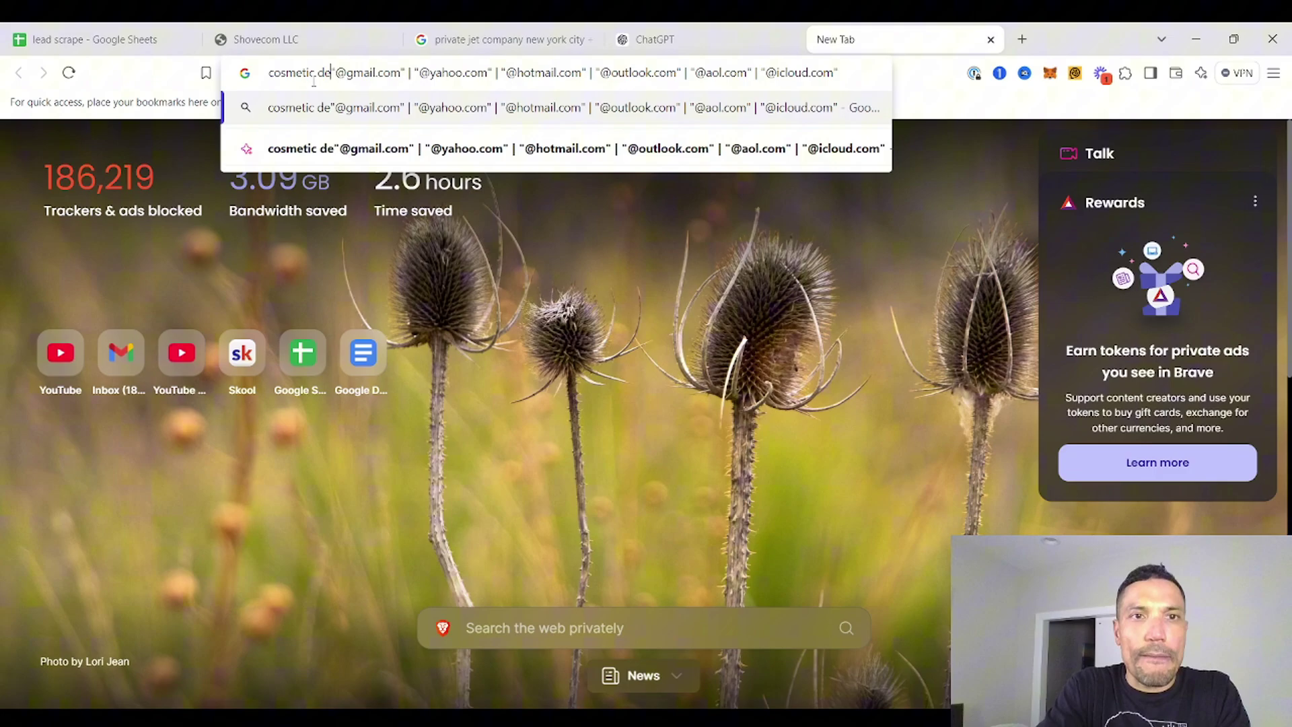
pyautogui.write('ntists')
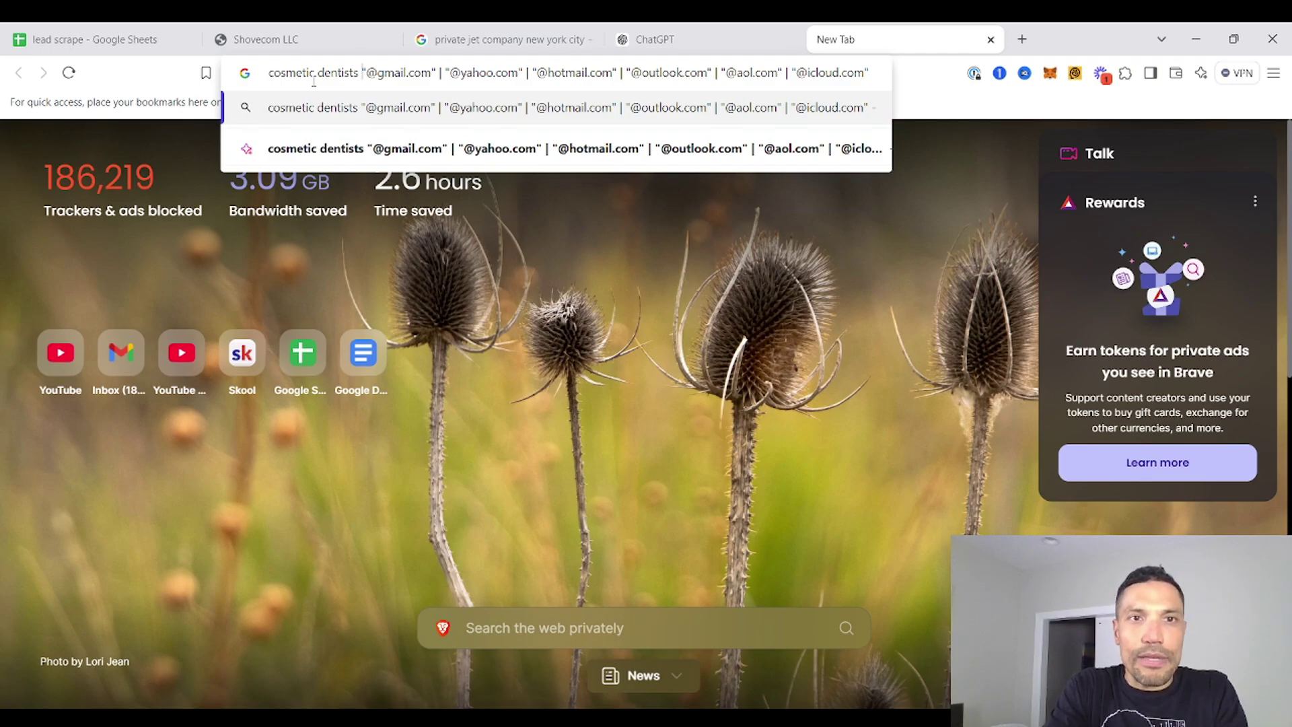
pyautogui.write('texas')
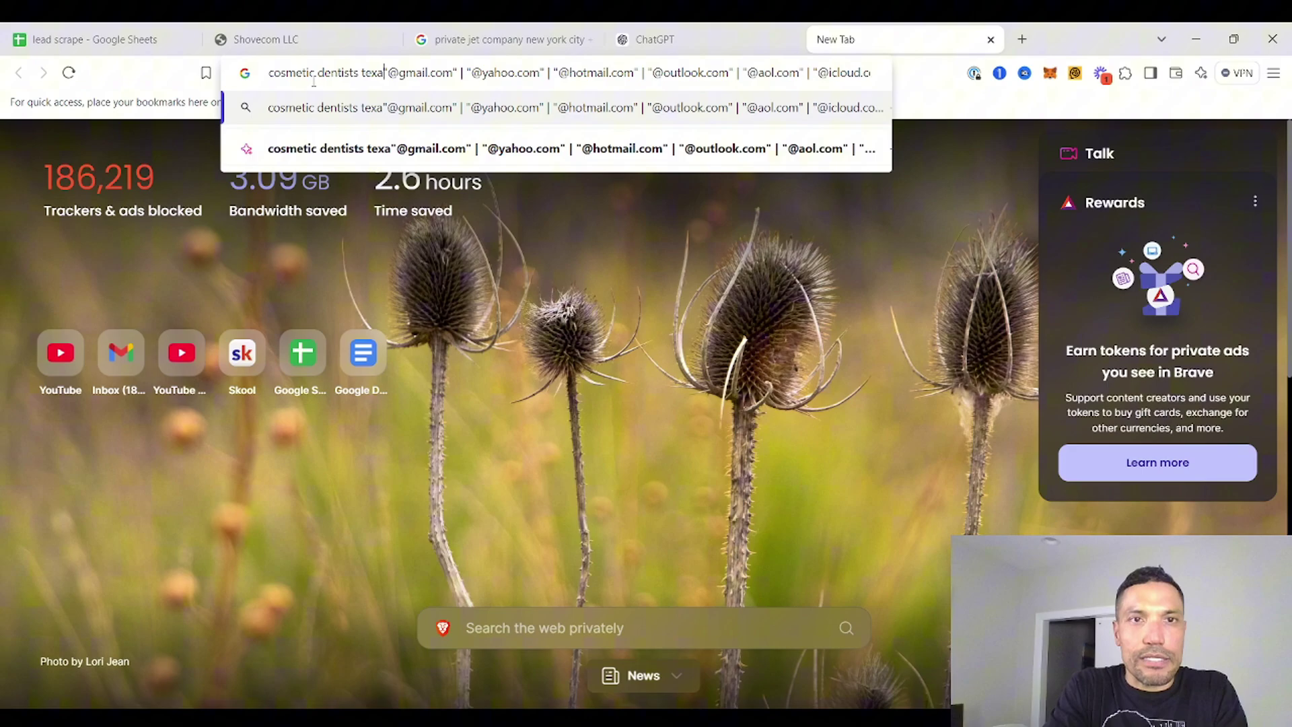
pyautogui.press('Return')
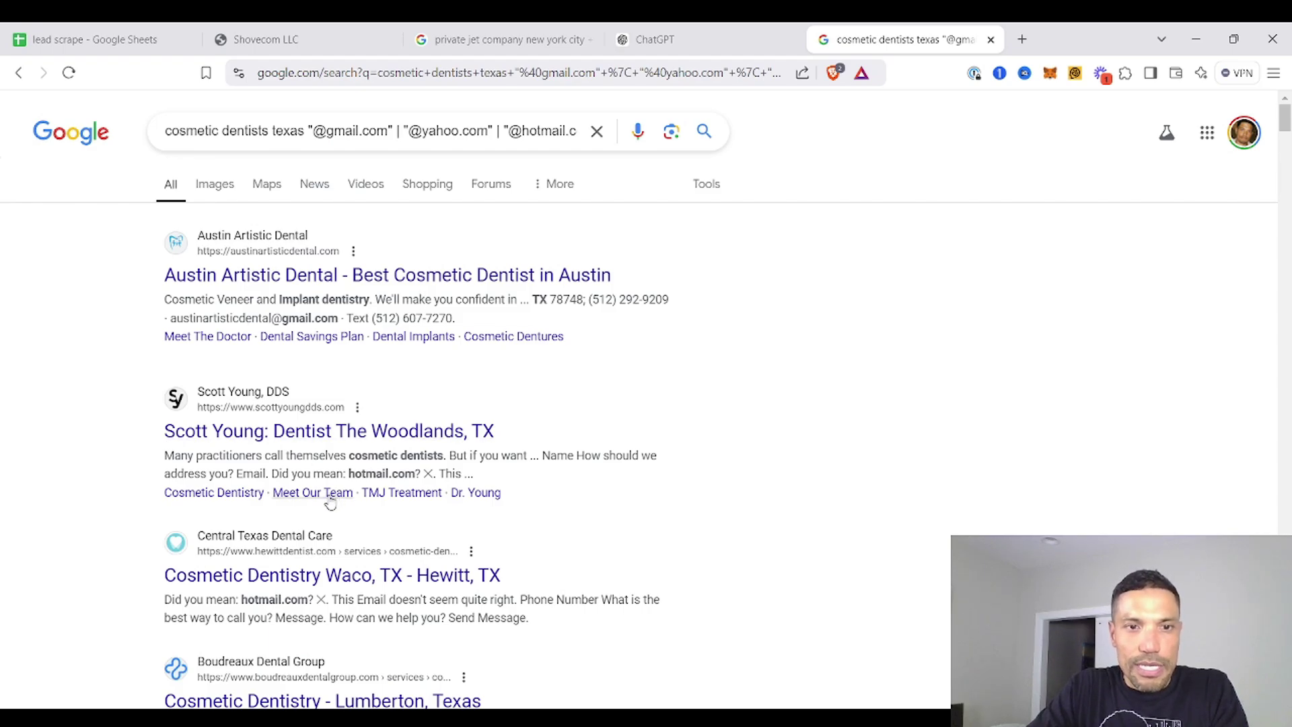
pyautogui.scroll(-7, 330, 503)
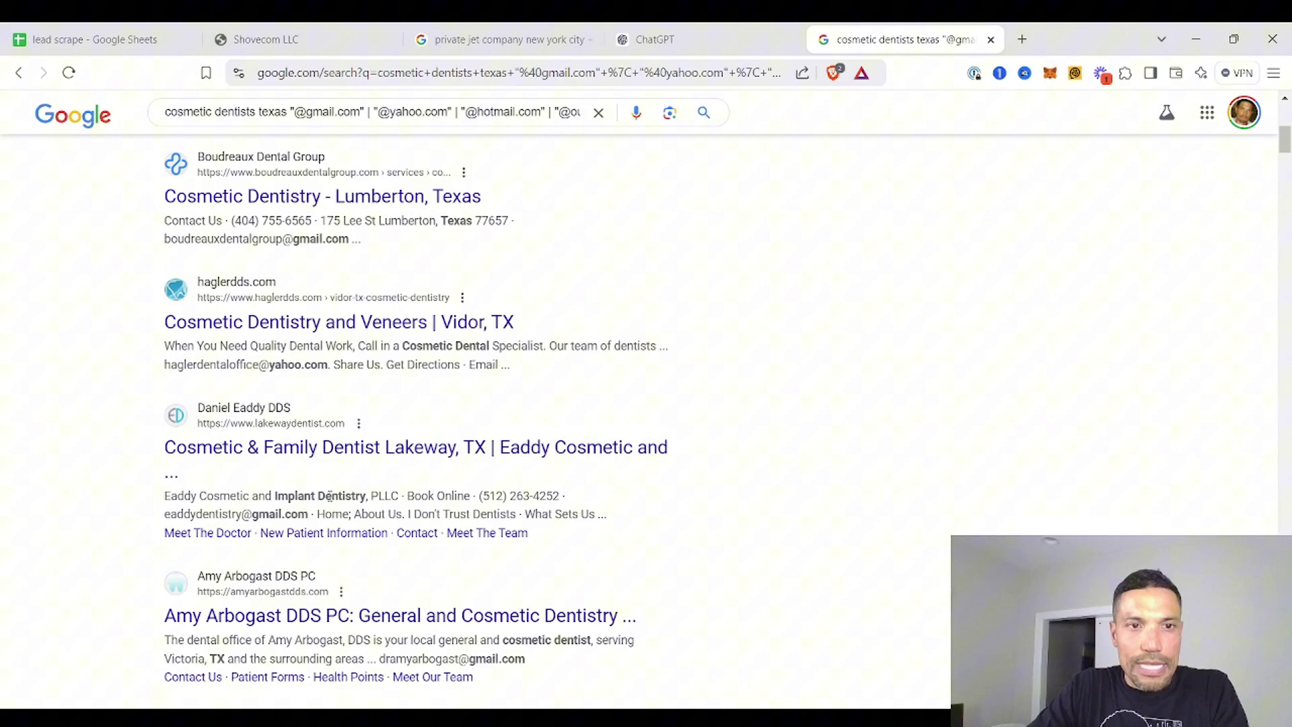
pyautogui.scroll(-5, 331, 496)
pyautogui.scroll(12, 281, 454)
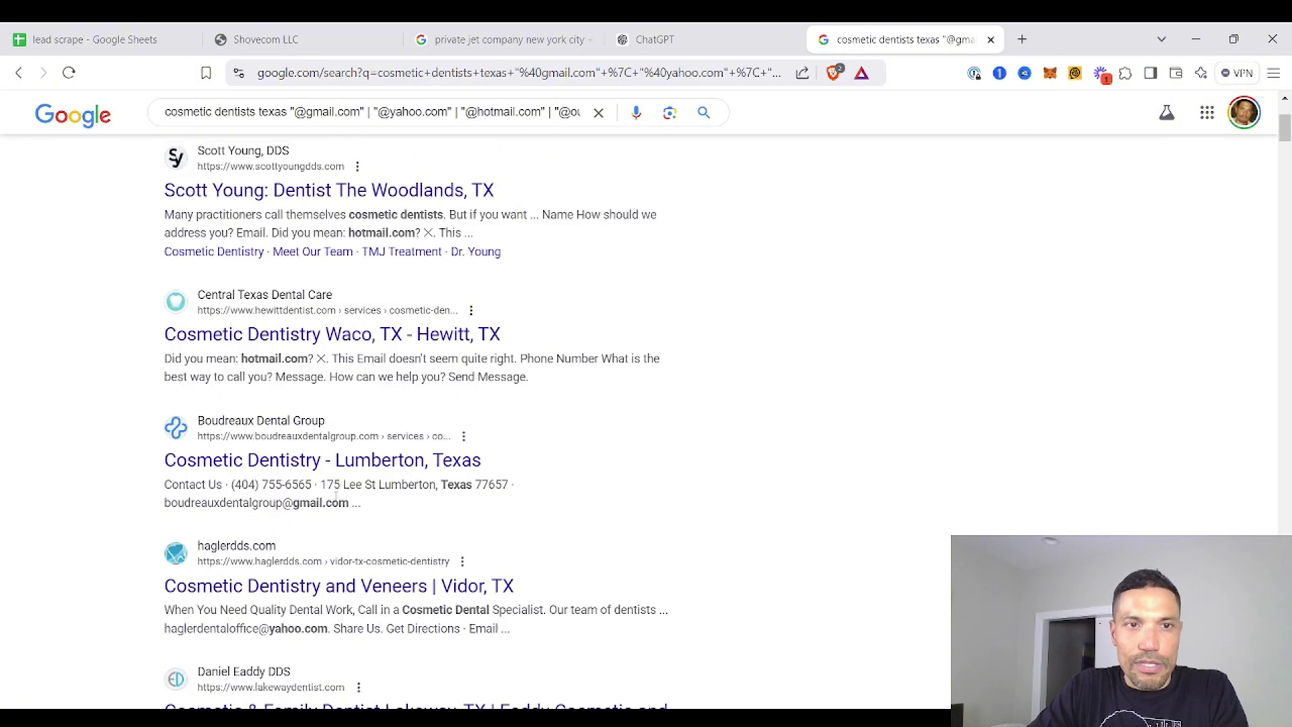
pyautogui.hotkey('ctrl', 'a')
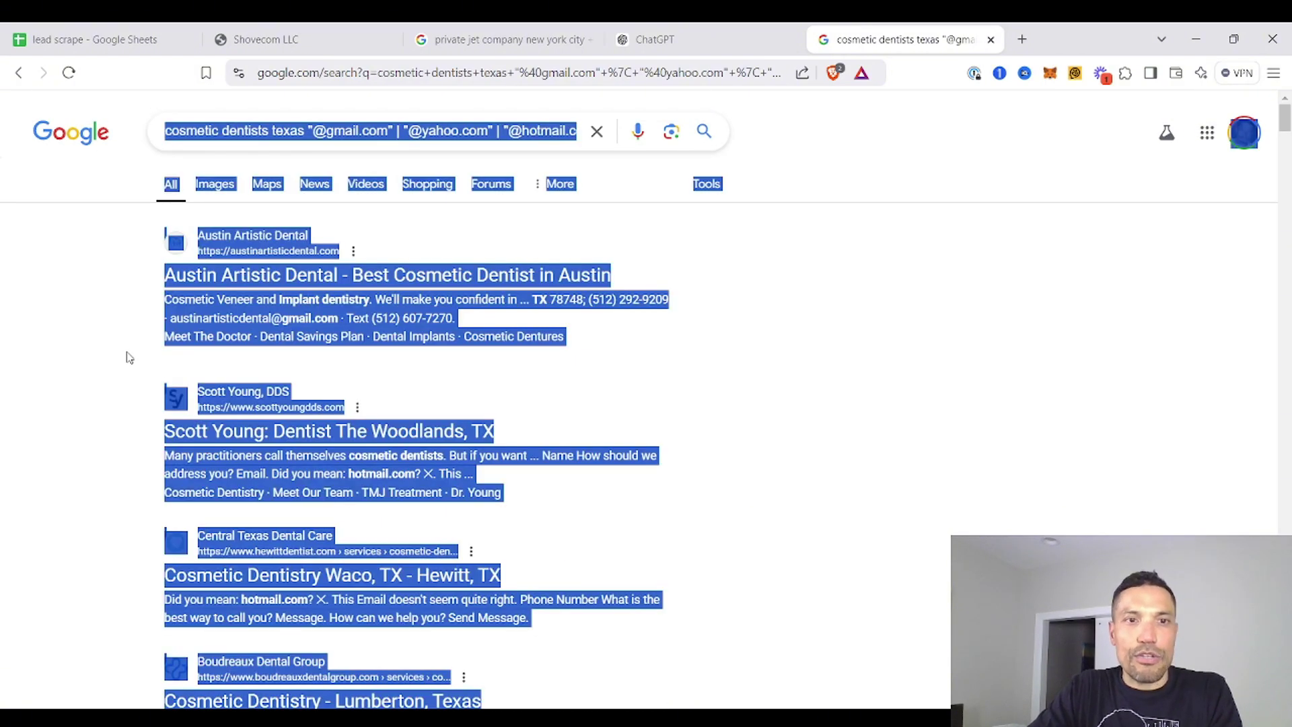
# Submit the Texas dentist results to ChatGPT and scroll through the email, phone and city table
pyautogui.click(656, 41)
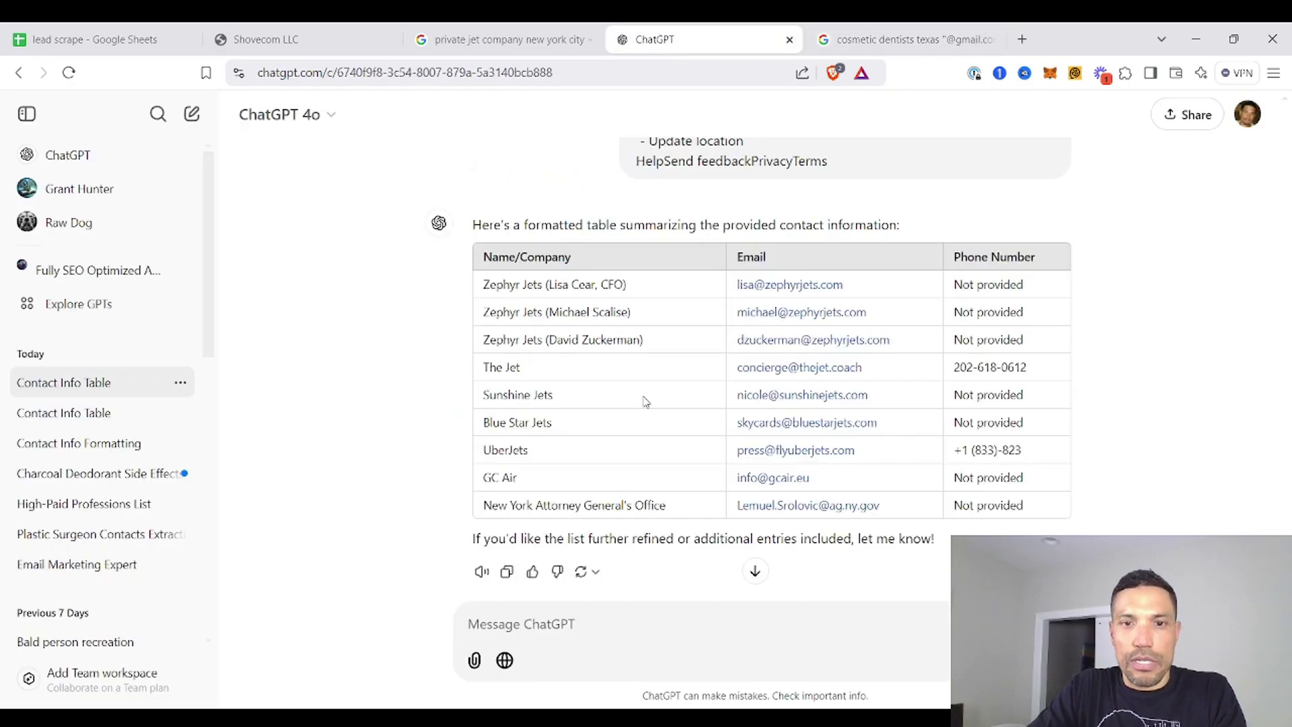
pyautogui.click(570, 618)
pyautogui.hotkey('ctrl', 'v')
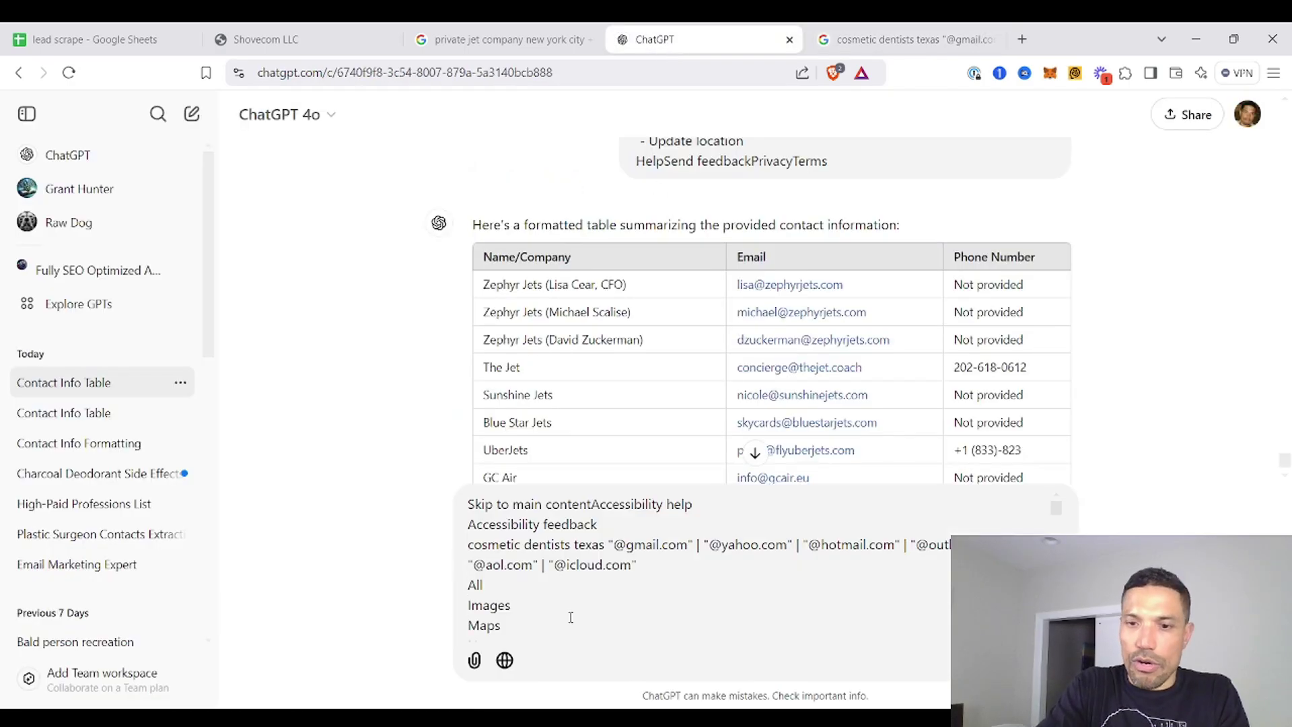
pyautogui.hotkey('ctrl', 'z')
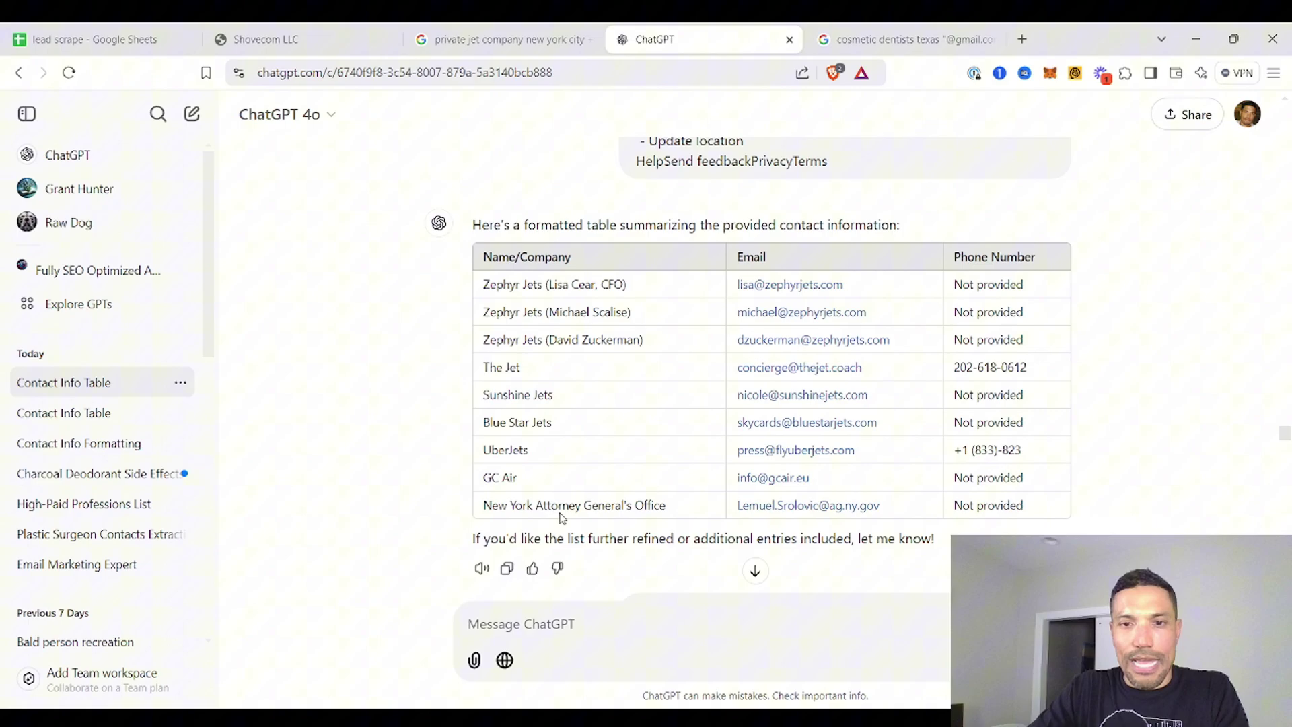
pyautogui.scroll(-15, 560, 508)
pyautogui.scroll(-15, 563, 506)
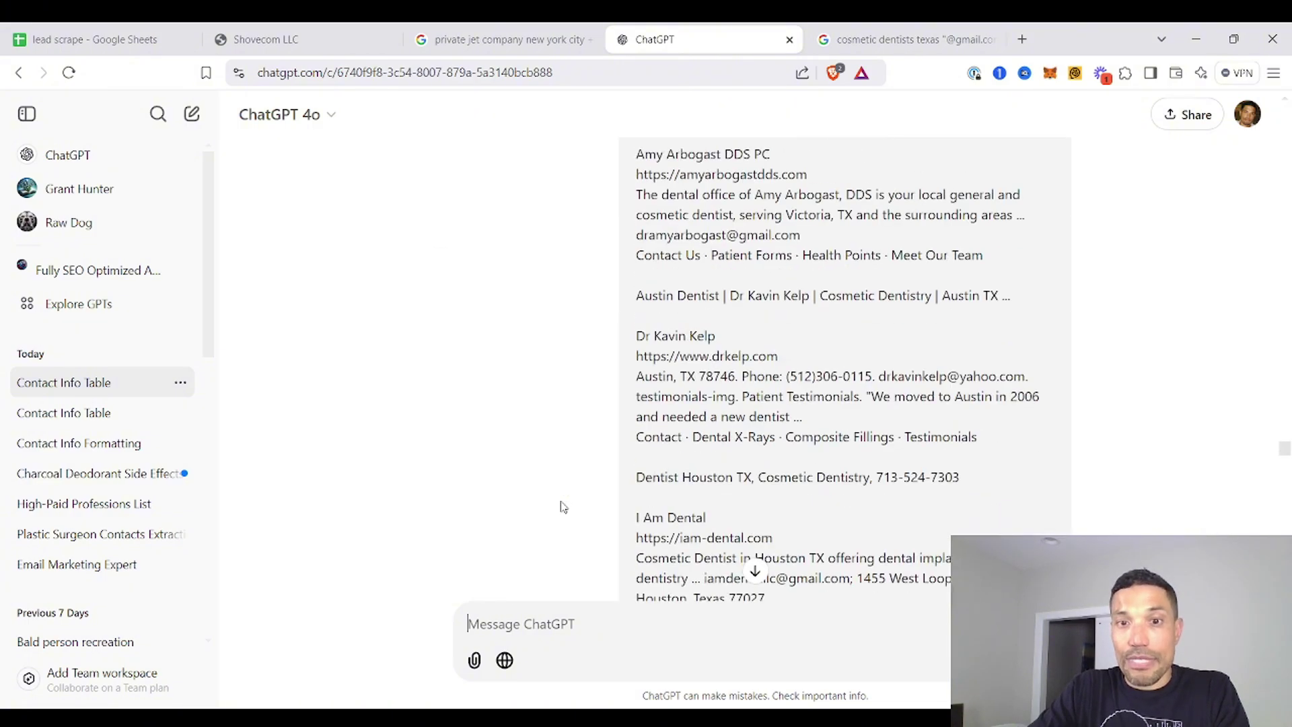
pyautogui.scroll(-10, 563, 507)
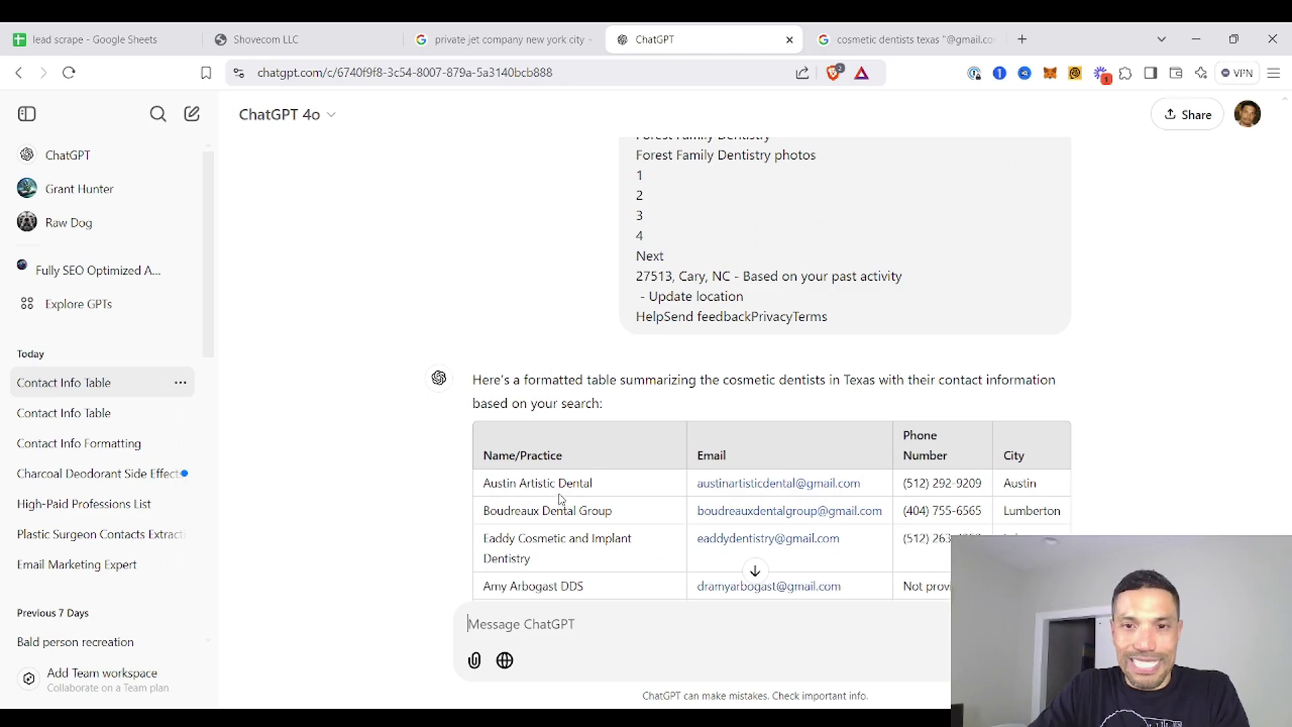
pyautogui.scroll(-2, 561, 498)
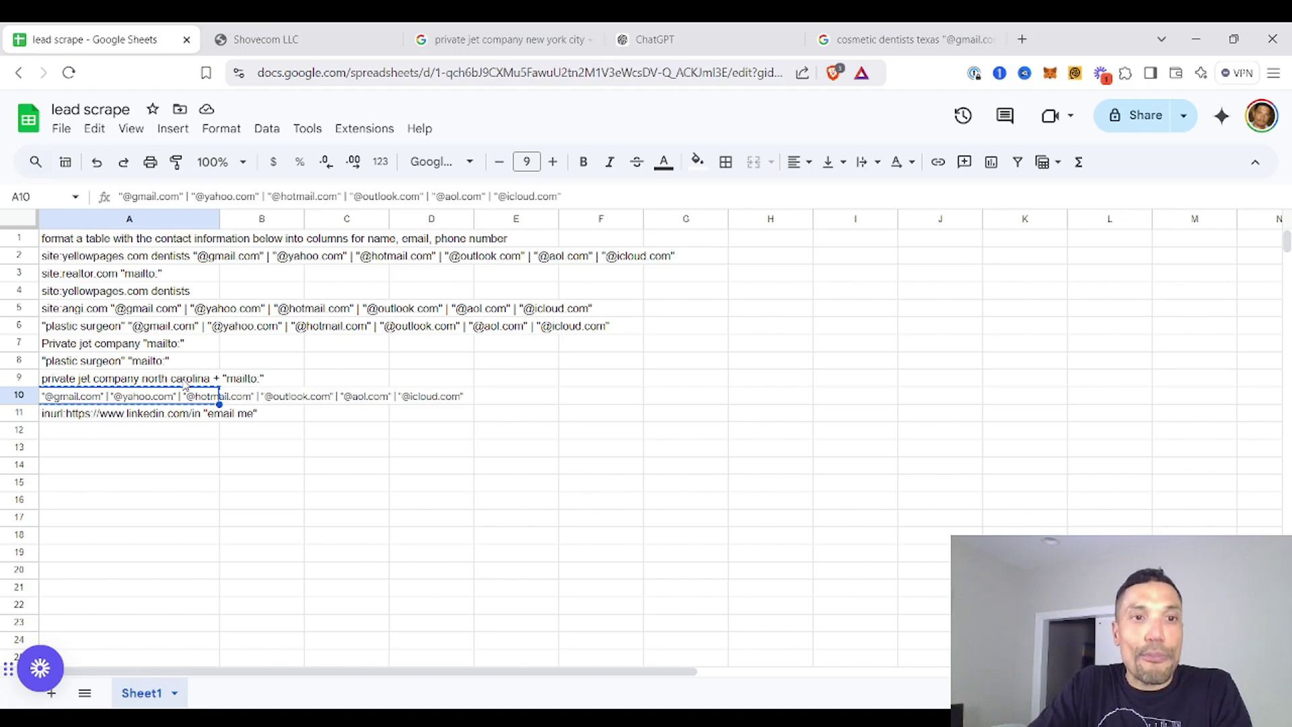
pyautogui.click(166, 416)
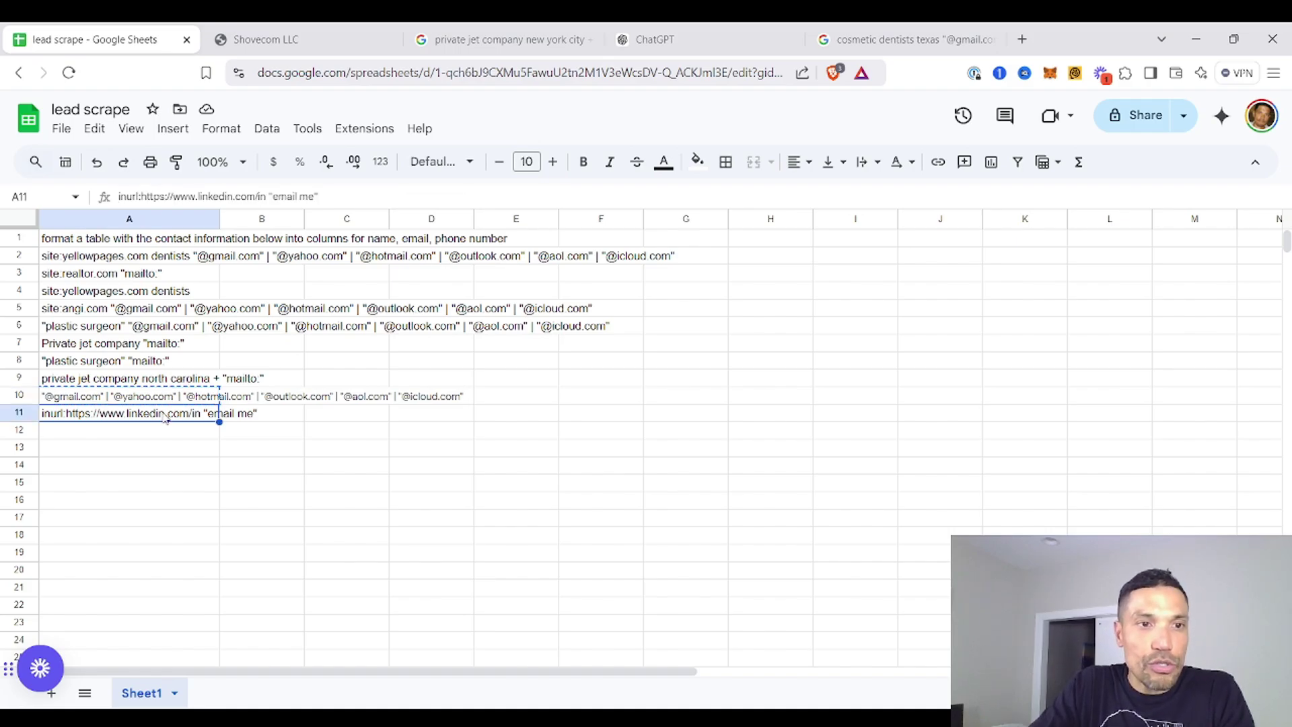
pyautogui.hotkey('ctrl', 'c')
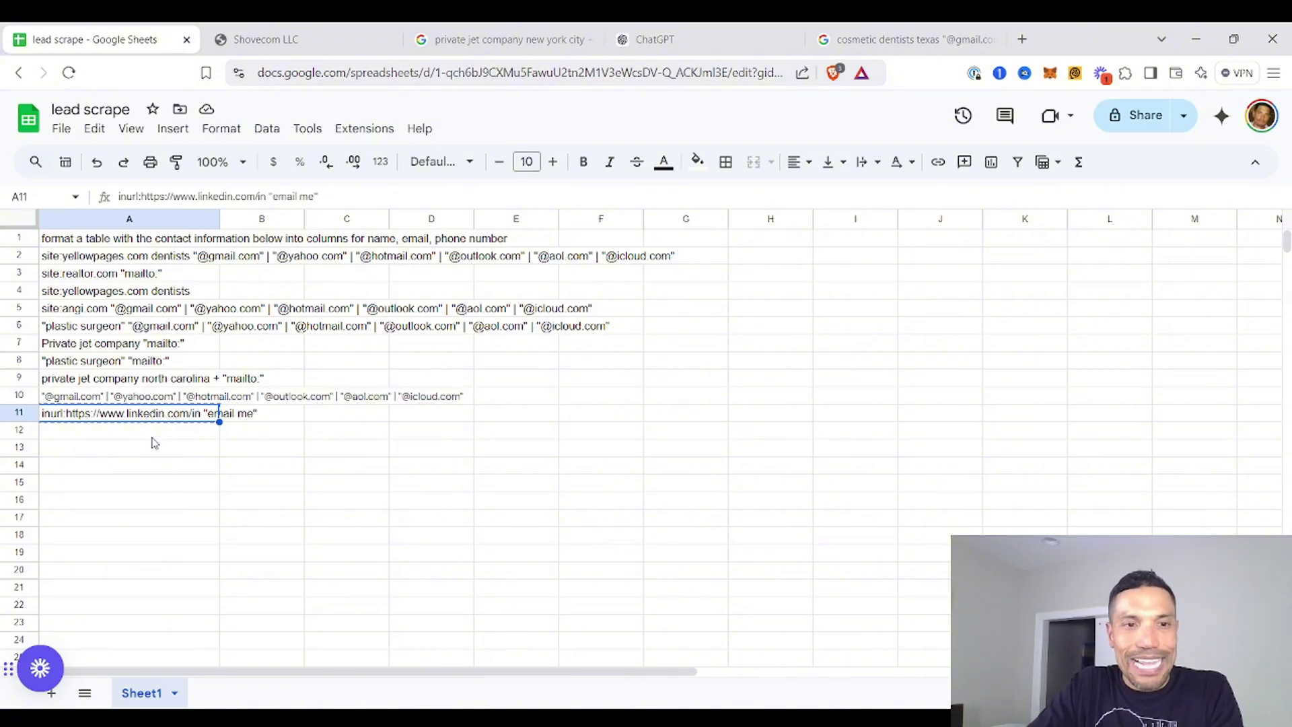
pyautogui.hotkey('ctrl', 't')
pyautogui.hotkey('ctrl', 'v')
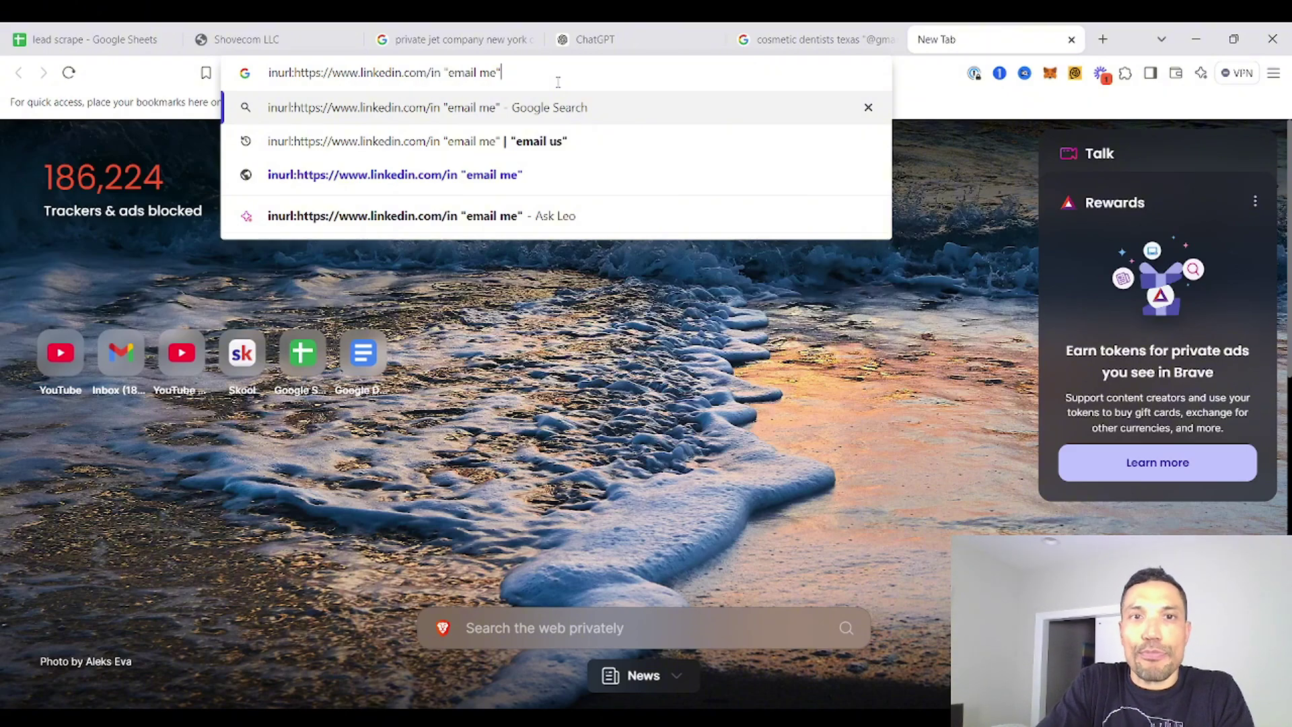
# Run the LinkedIn "email me" search and select all text on the results page
pyautogui.press('Return')
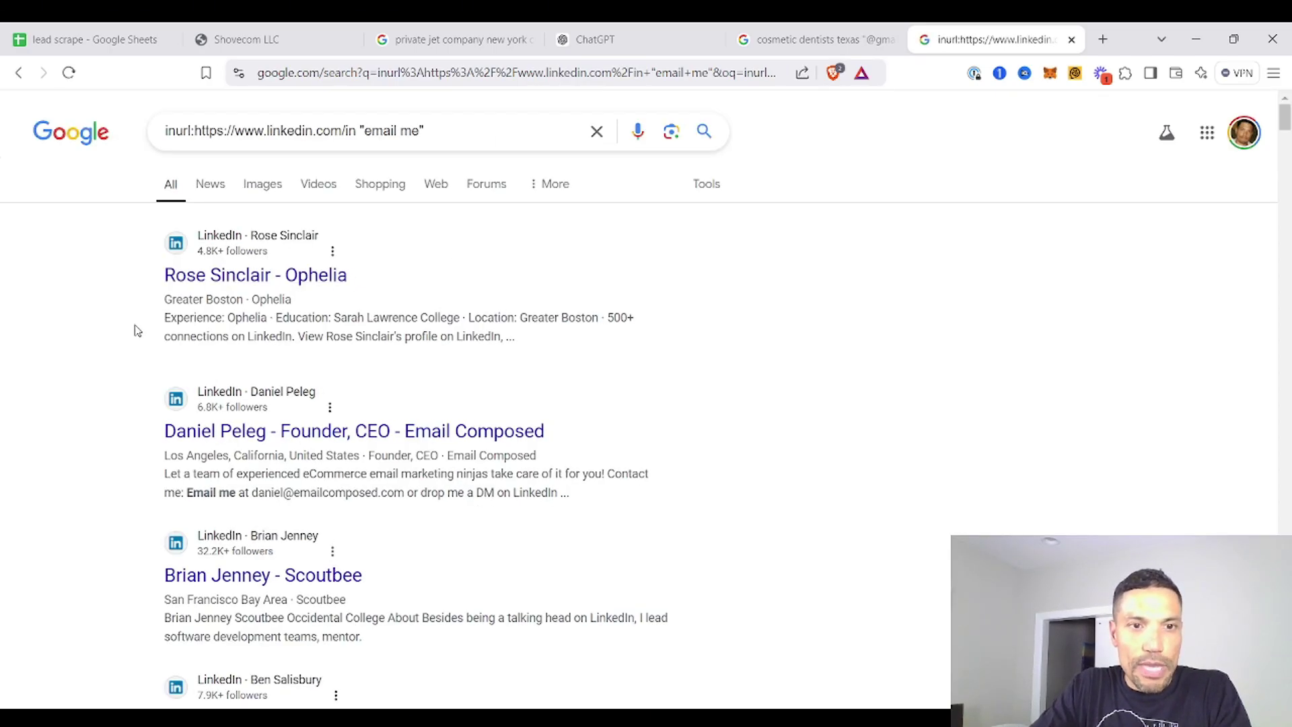
pyautogui.scroll(-2, 137, 330)
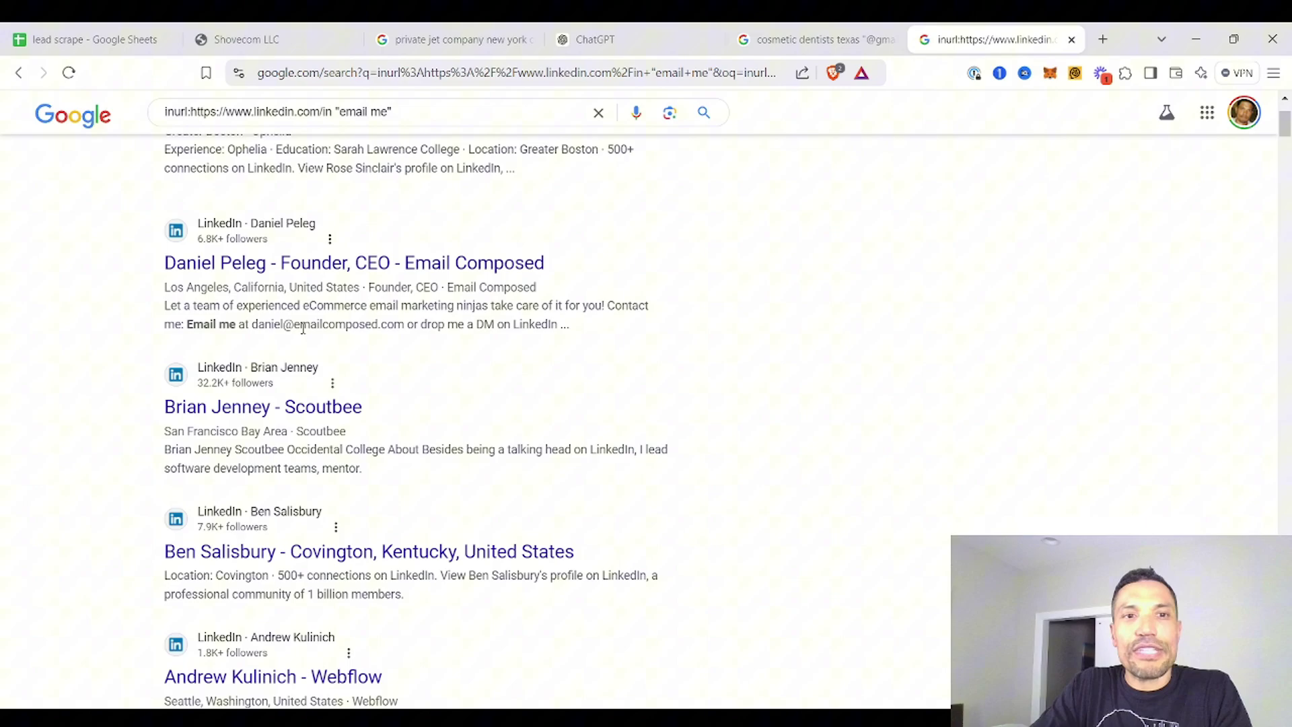
pyautogui.scroll(-9, 296, 344)
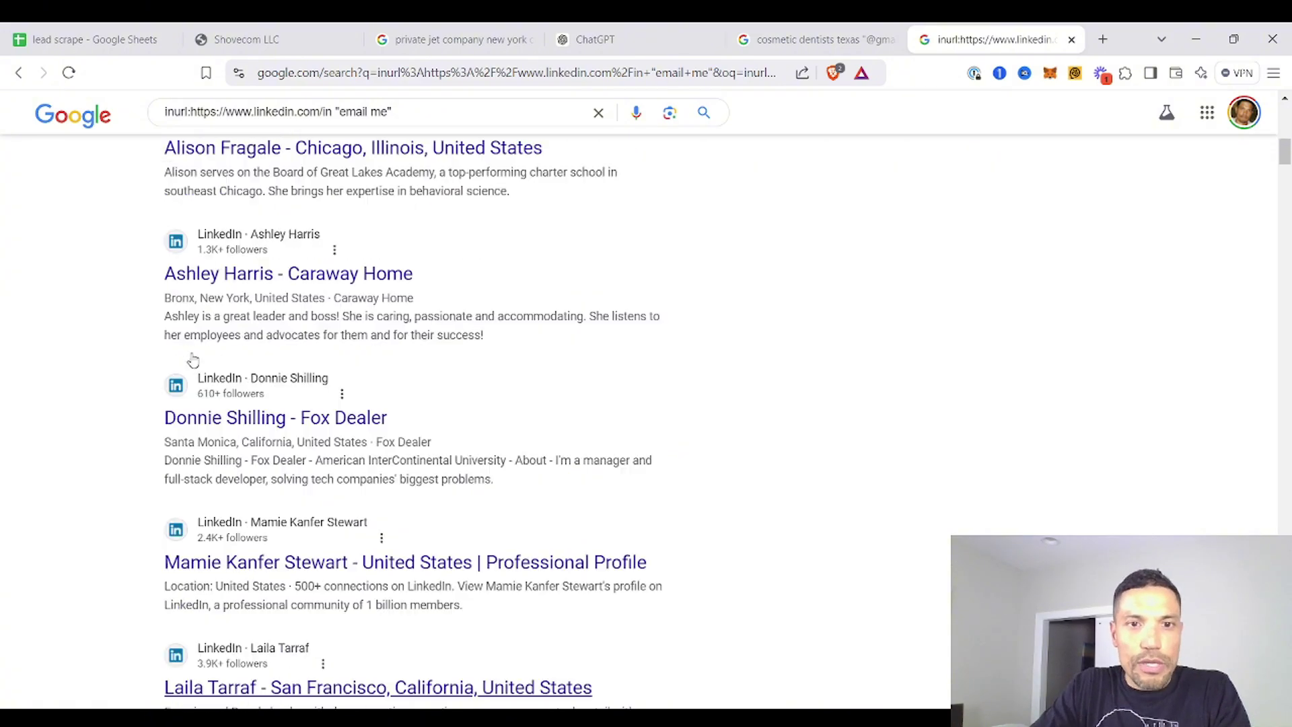
pyautogui.scroll(4, 150, 357)
pyautogui.hotkey('ctrl', 'a')
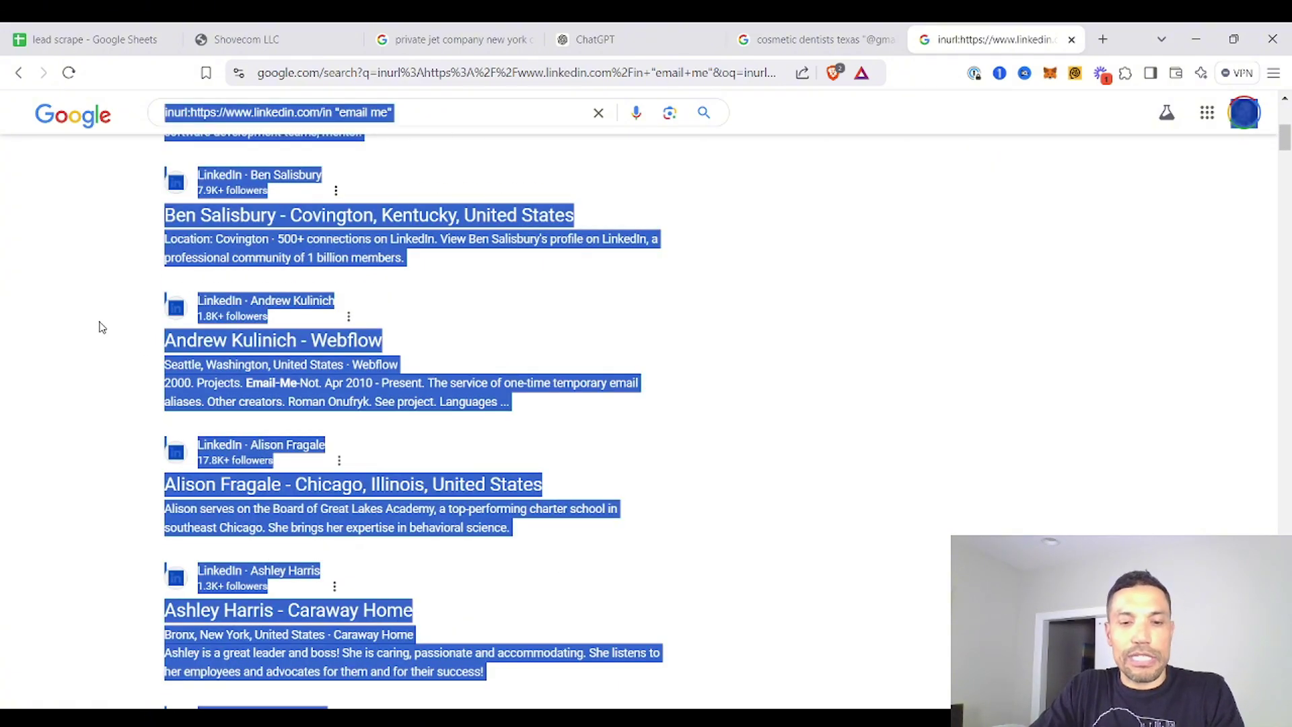
# Send the LinkedIn results to ChatGPT, then return to the LinkedIn search results
pyautogui.click(627, 37)
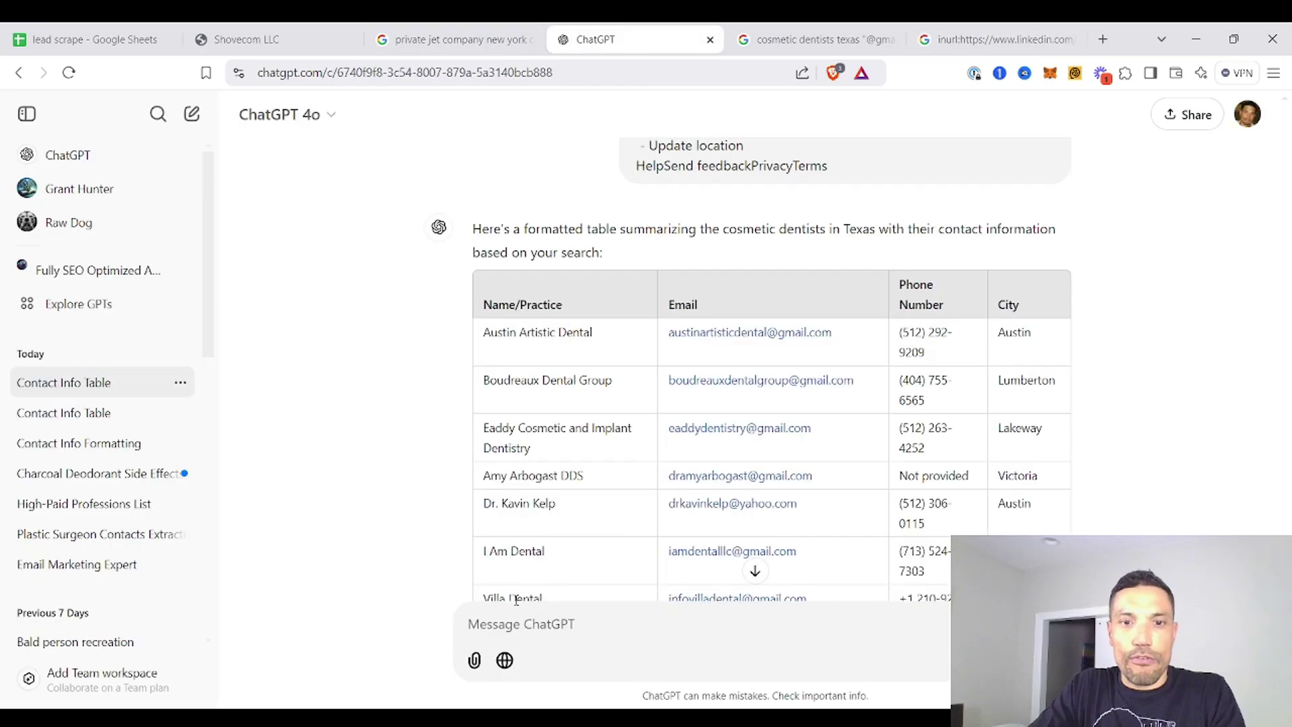
pyautogui.hotkey('ctrl', 'v')
pyautogui.press('Return')
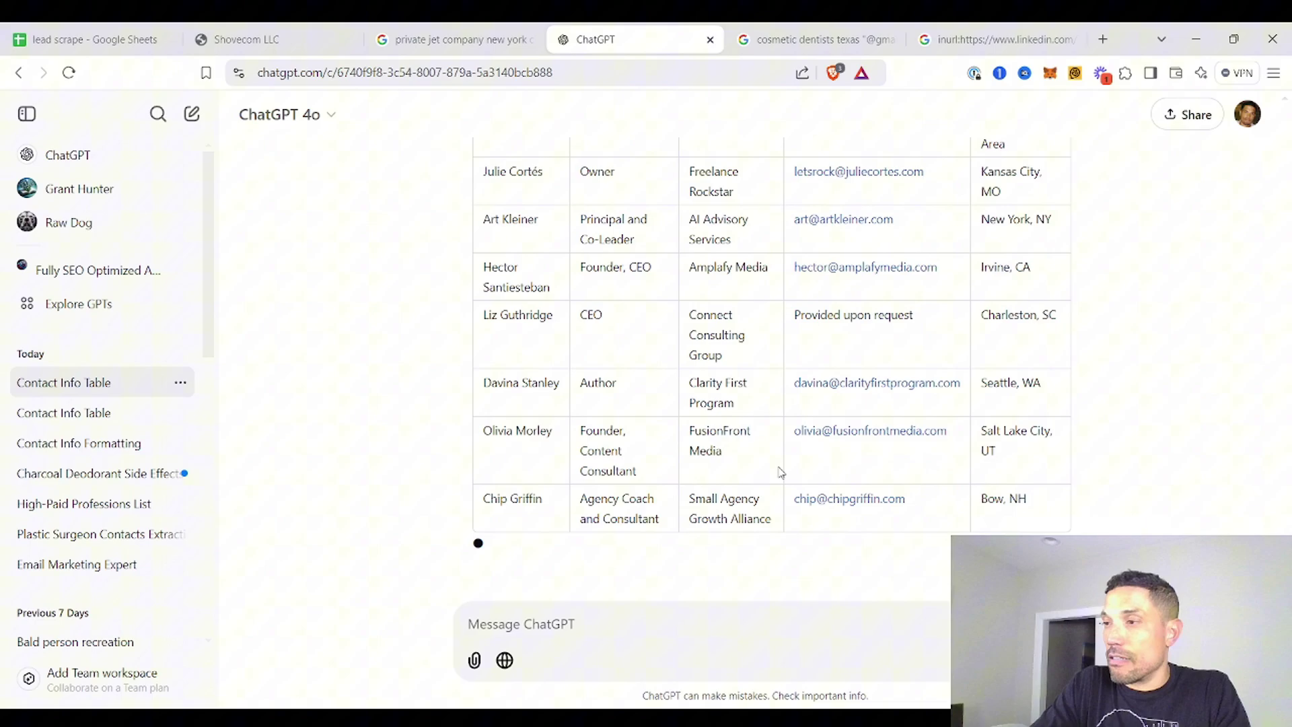
pyautogui.click(980, 41)
pyautogui.scroll(7, 582, 219)
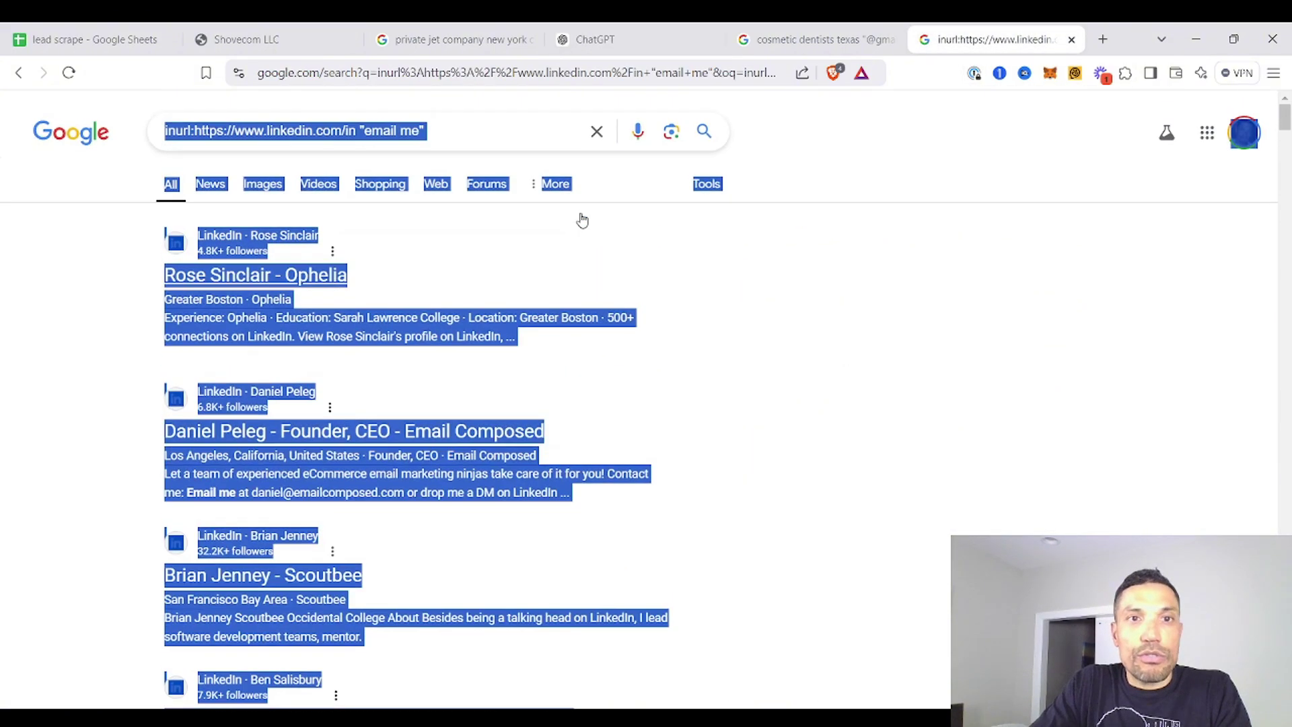
# Search linkedin.com/in pages for gmail, yahoo, hotmail, outlook, aol and icloud addresses
pyautogui.hotkey('ctrl', '1')
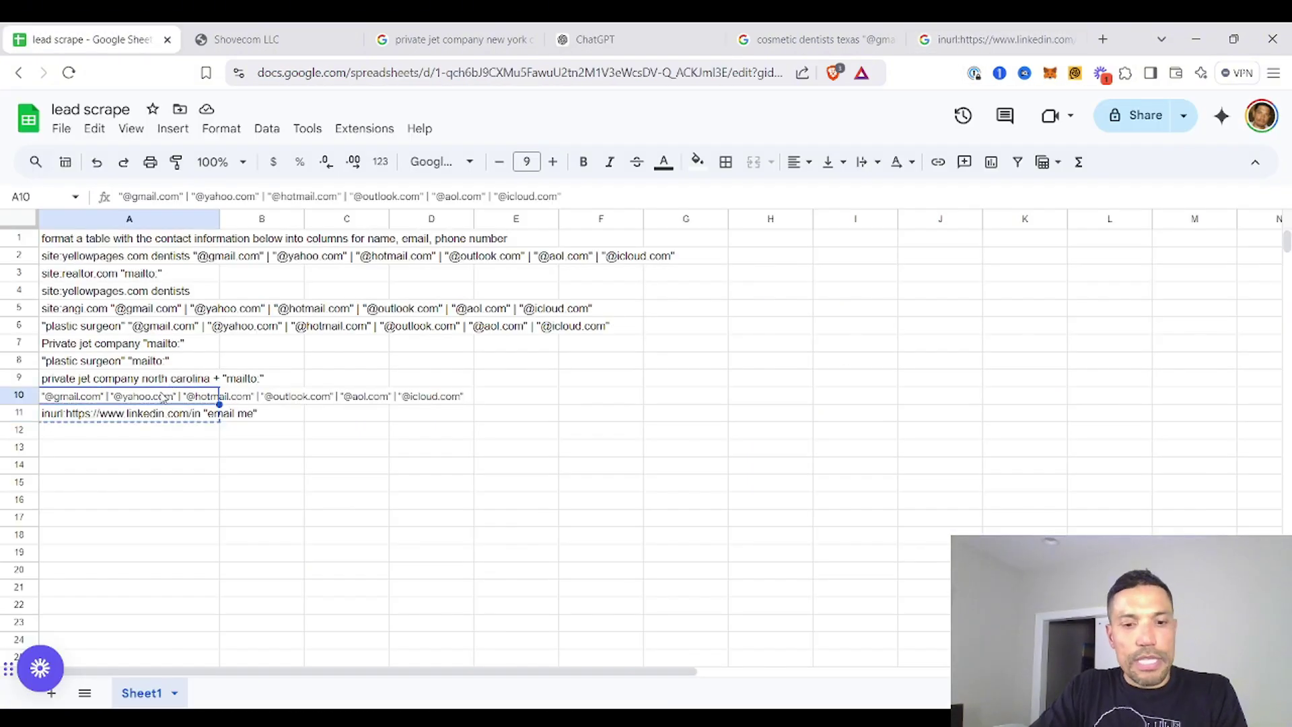
pyautogui.click(962, 42)
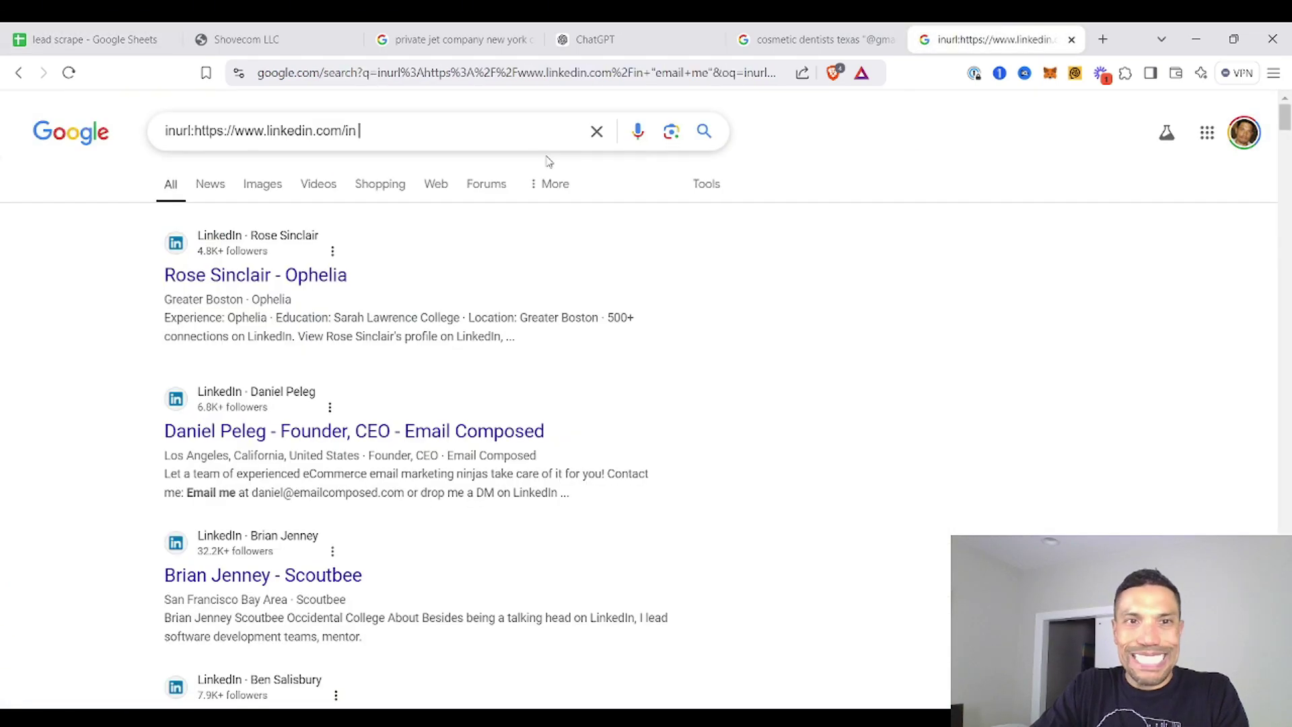
pyautogui.hotkey('ctrl', 'v')
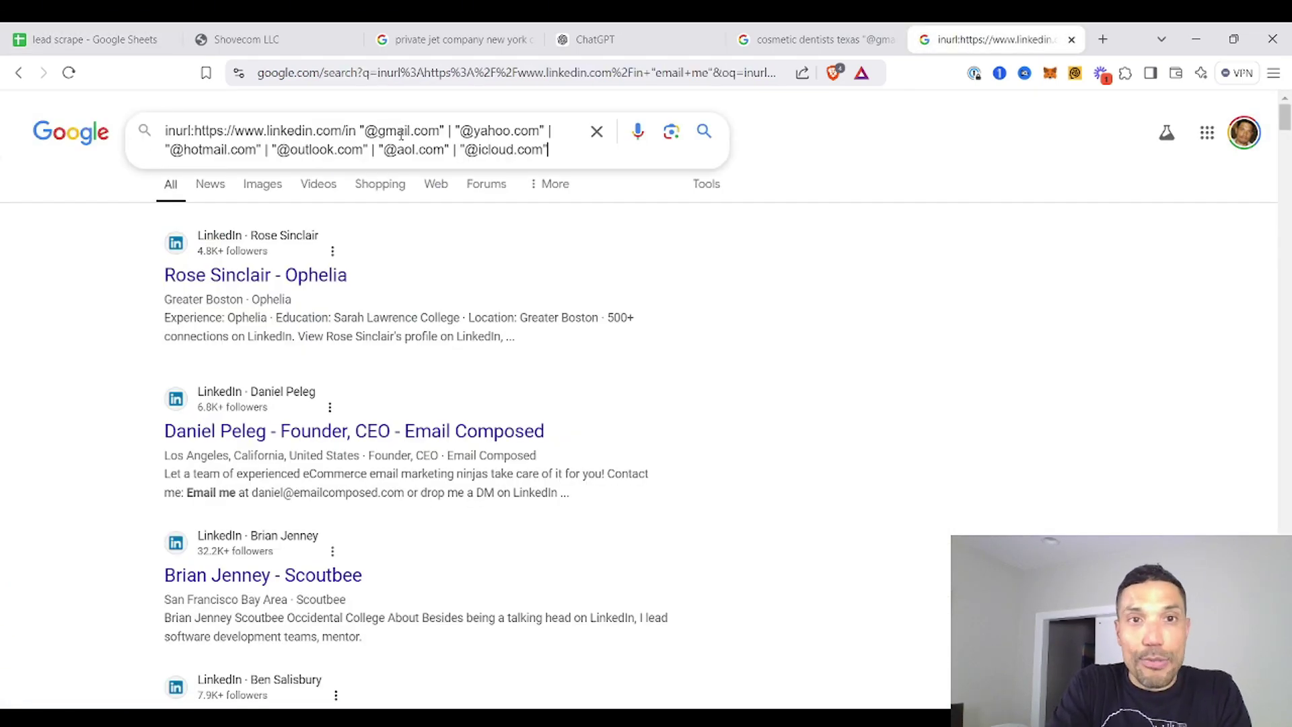
pyautogui.press('Return')
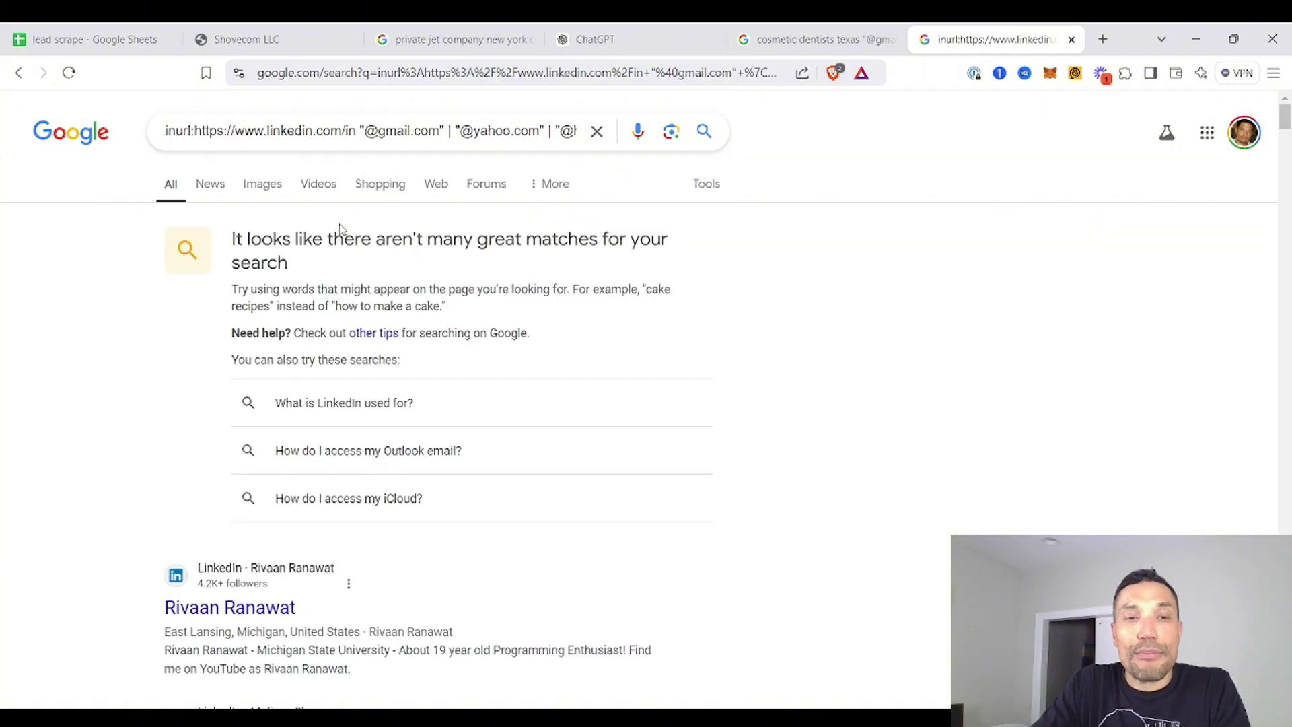
# Look through the LinkedIn results and select the entire results page
pyautogui.scroll(-10, 340, 231)
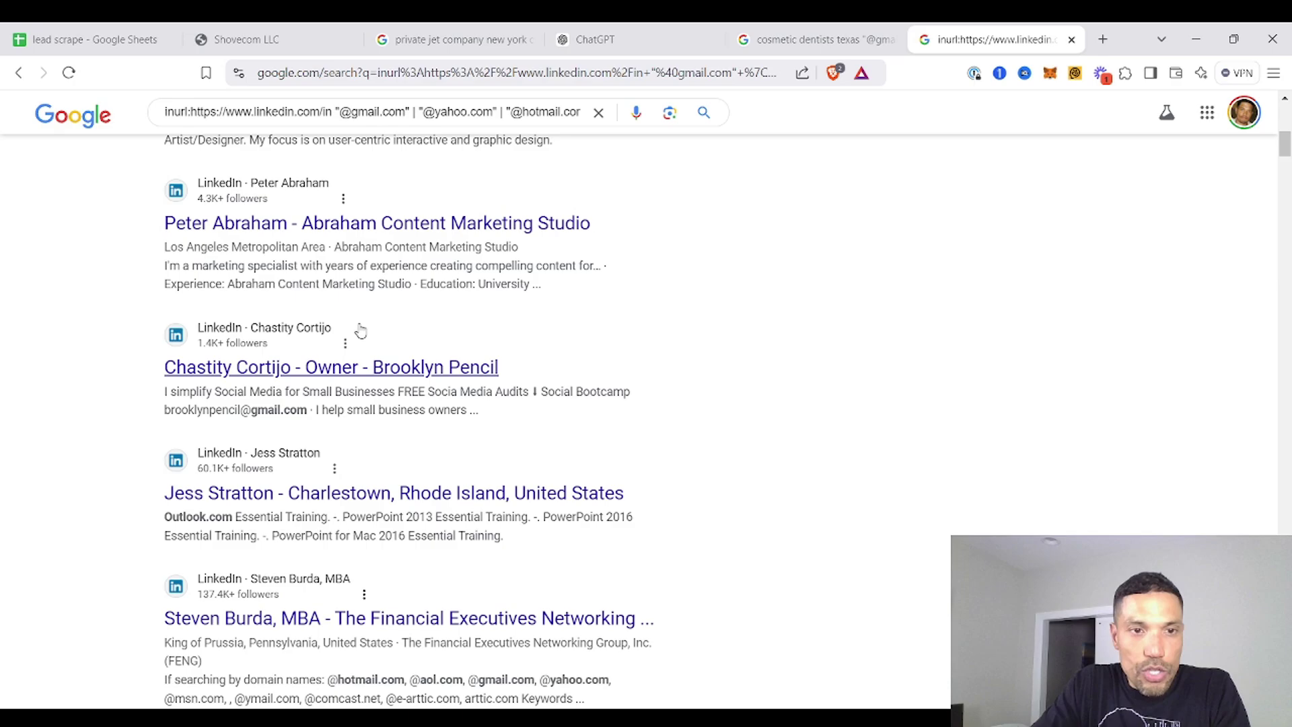
pyautogui.scroll(-2, 349, 339)
pyautogui.scroll(-6, 348, 363)
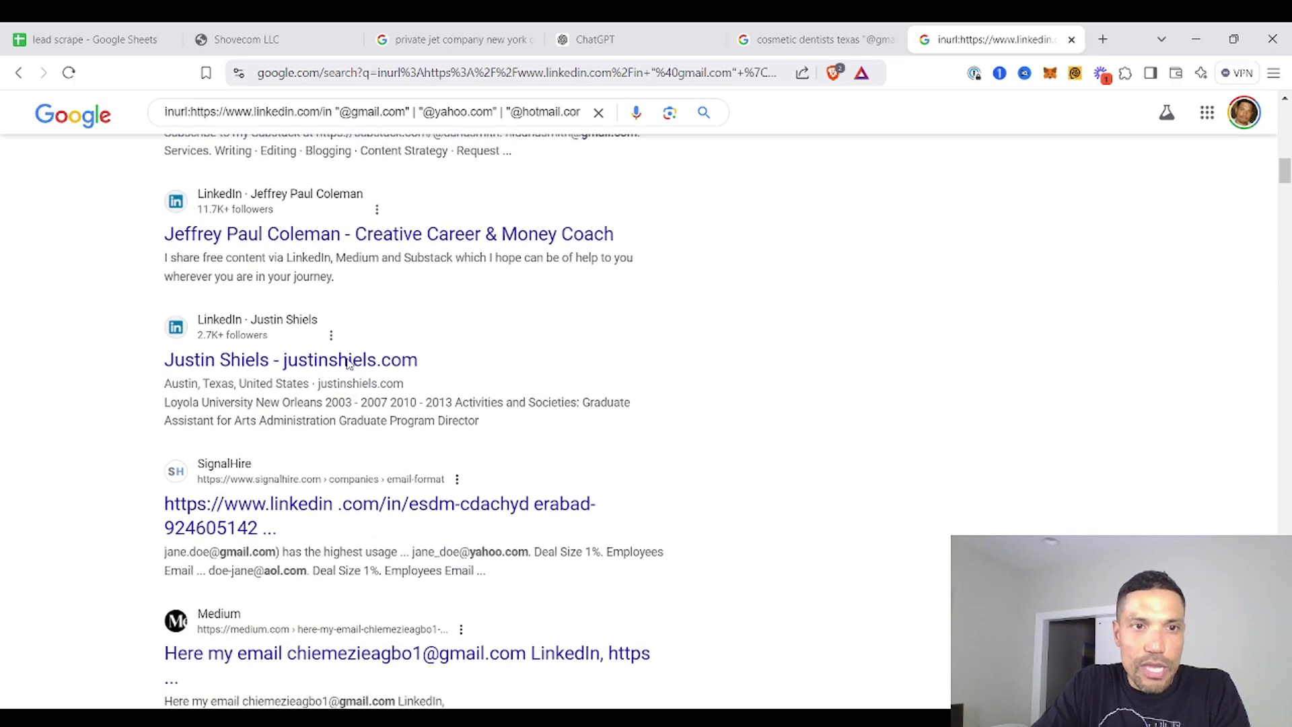
pyautogui.scroll(20, 336, 357)
pyautogui.scroll(-5, 122, 404)
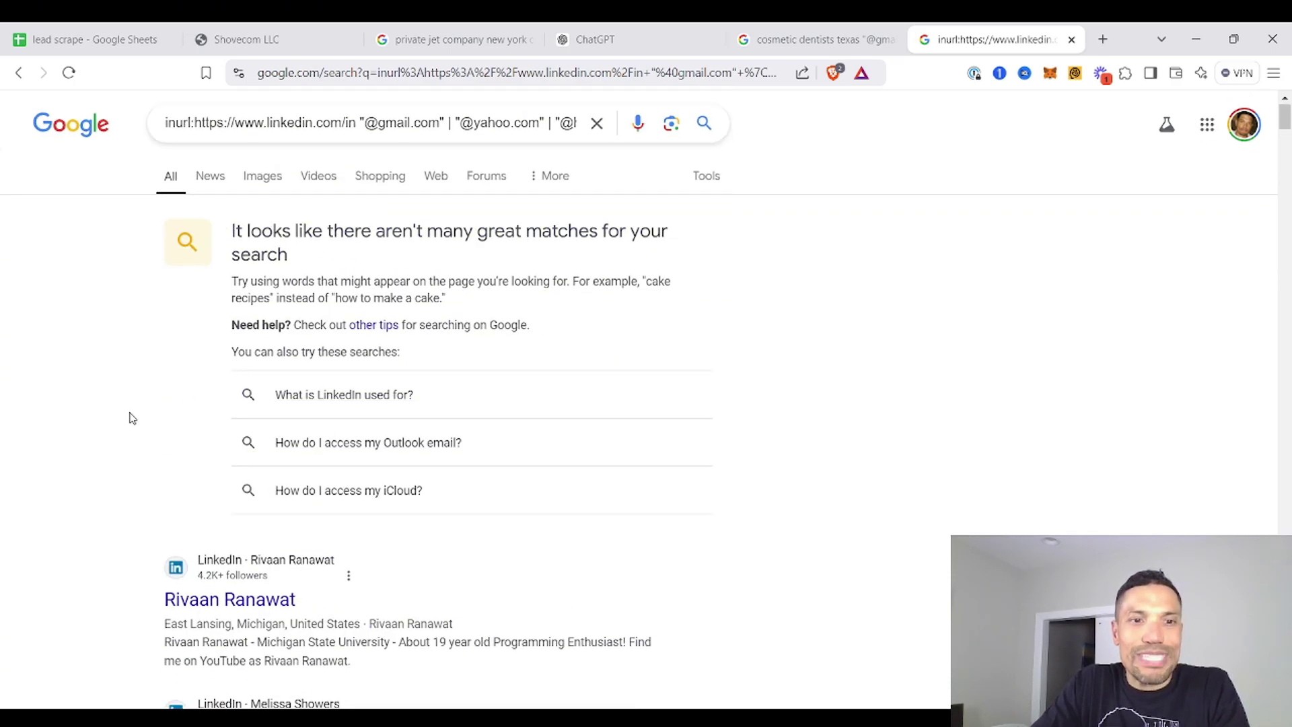
pyautogui.hotkey('ctrl', 'a')
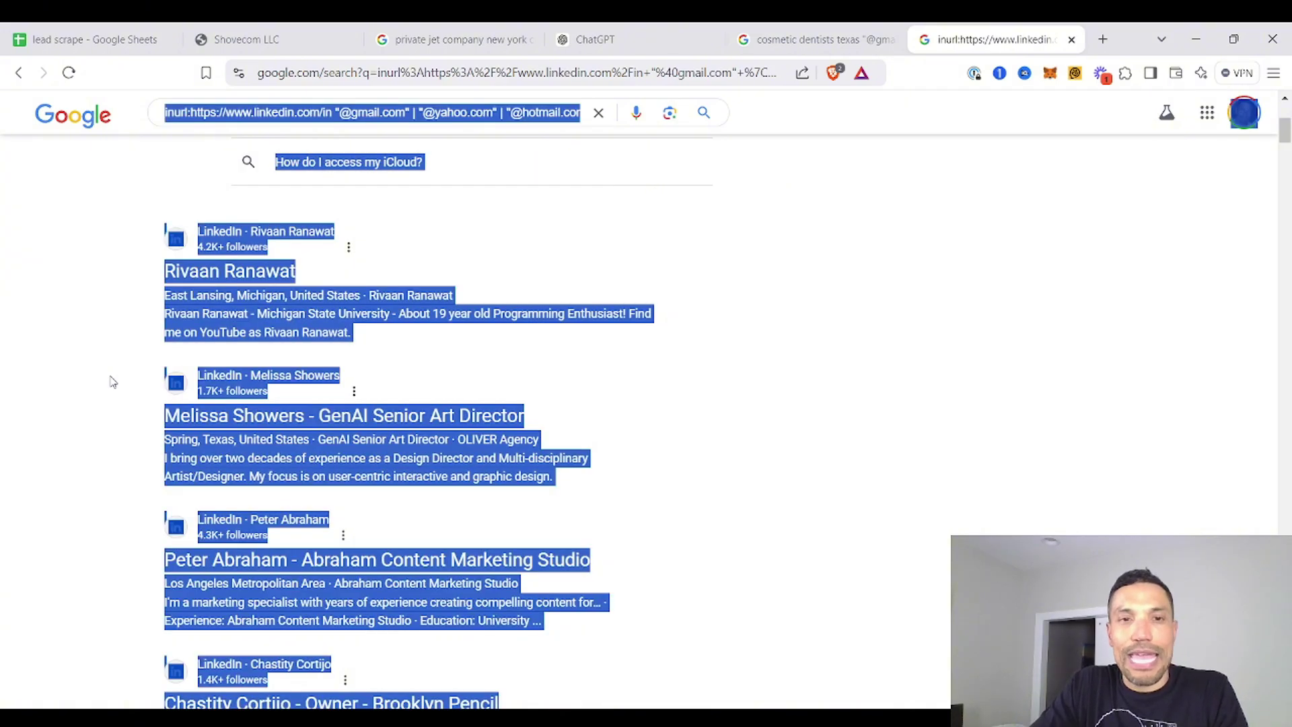
# Paste the LinkedIn search results into the ChatGPT contact-table conversation and send them
pyautogui.click(595, 39)
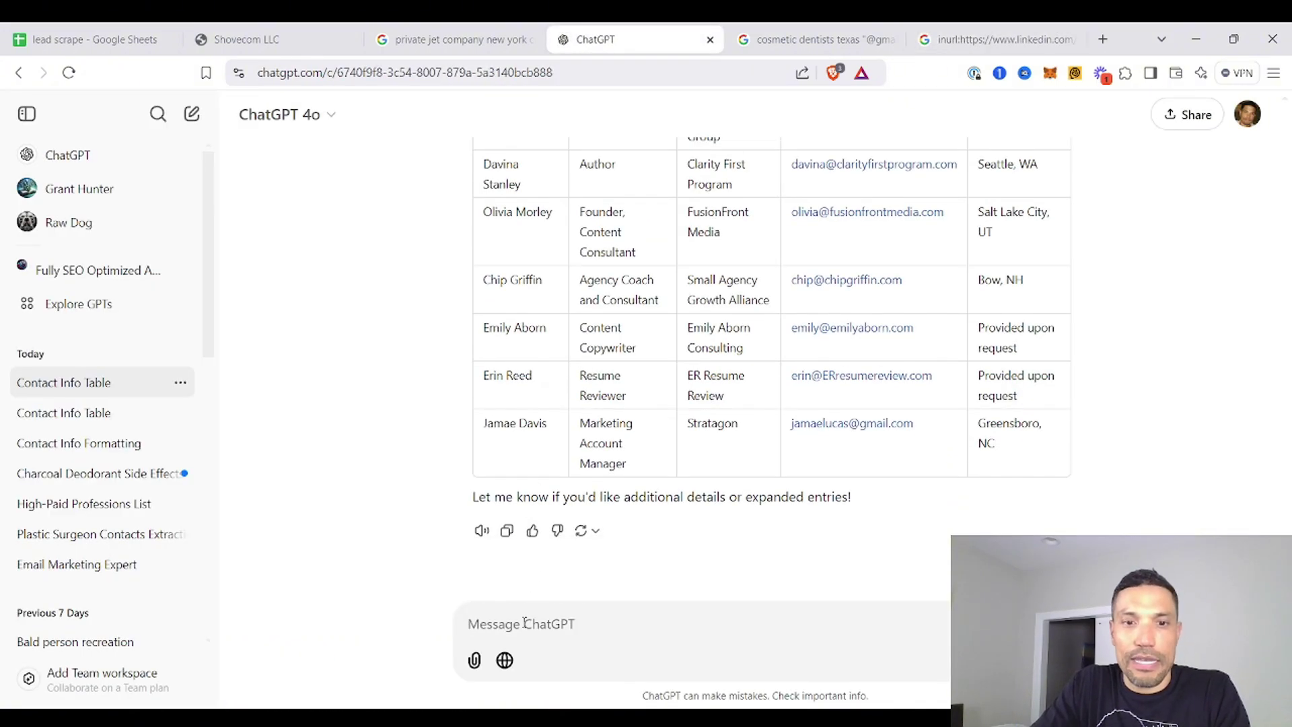
pyautogui.click(525, 623)
pyautogui.hotkey('ctrl', 'v')
pyautogui.press('Return')
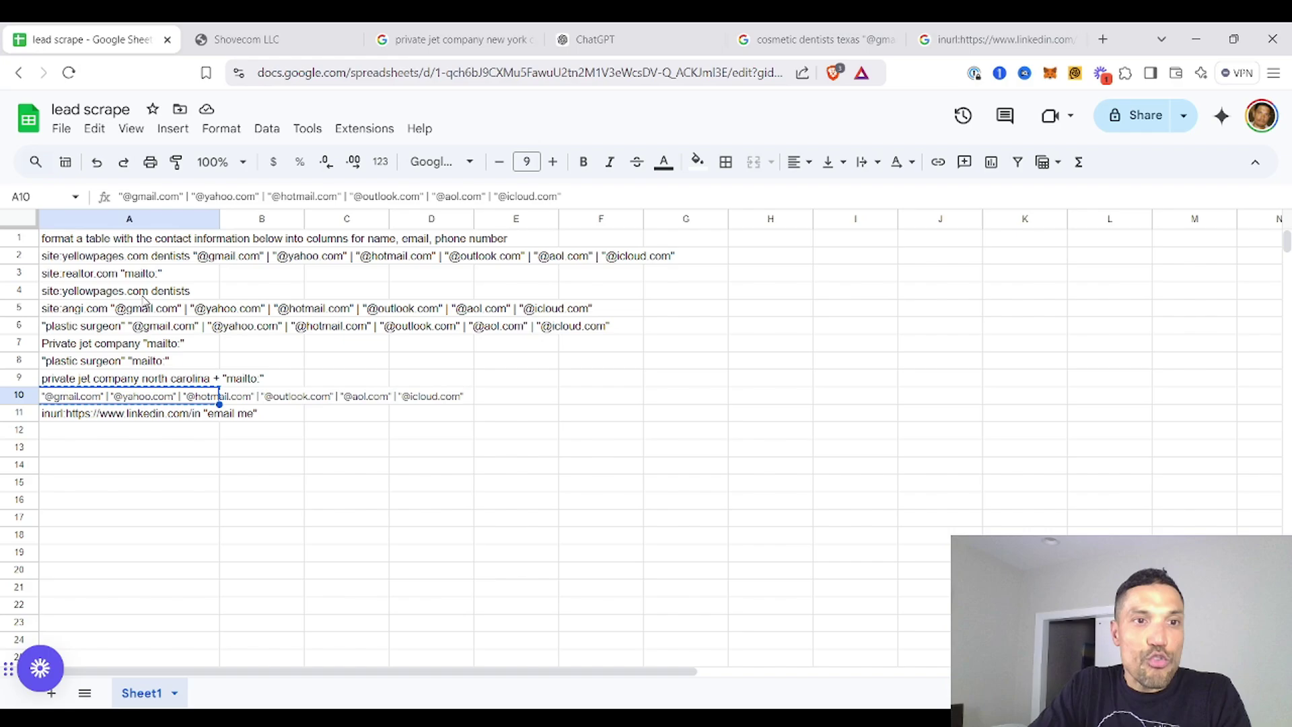
# Search Google in a new tab for the site:realtor.com "mailto:" query from the sheet
pyautogui.click(156, 276)
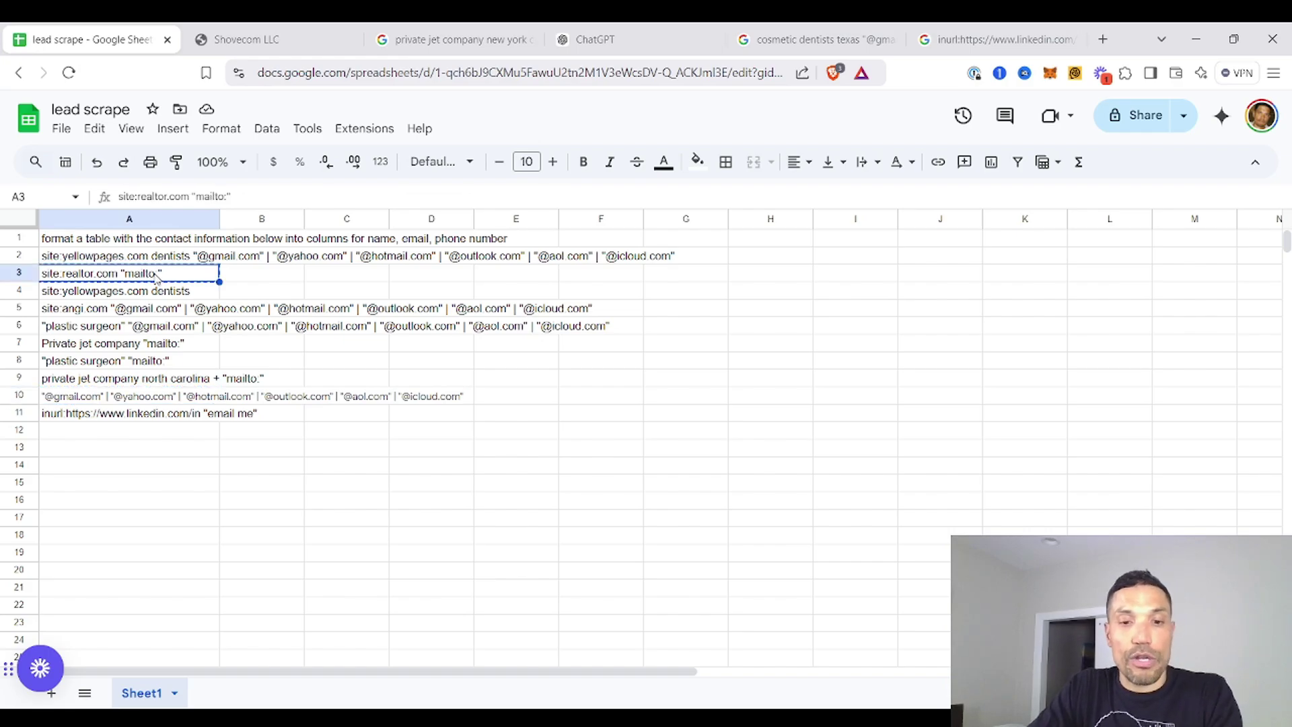
pyautogui.hotkey('ctrl', 't')
pyautogui.write('site:realtor.com "mailto:"')
pyautogui.press('Return')
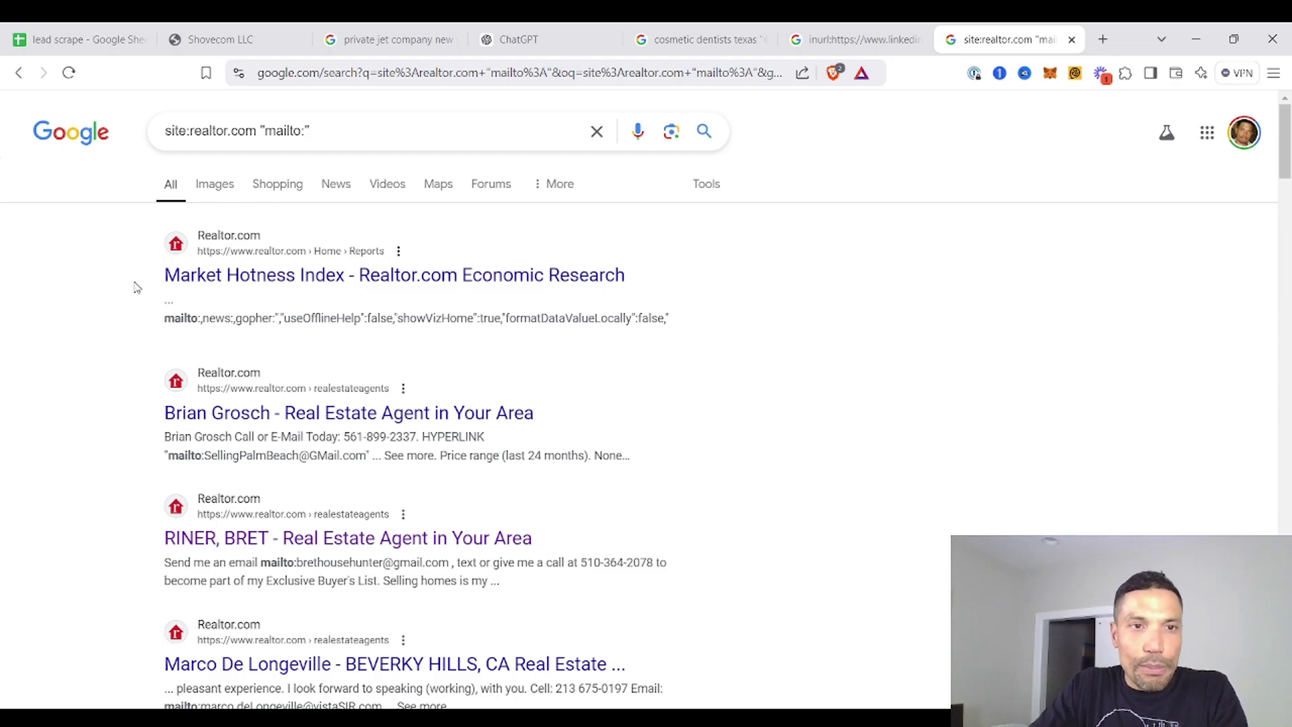
# Look through the realtor.com results and select the whole page
pyautogui.scroll(-3, 130, 323)
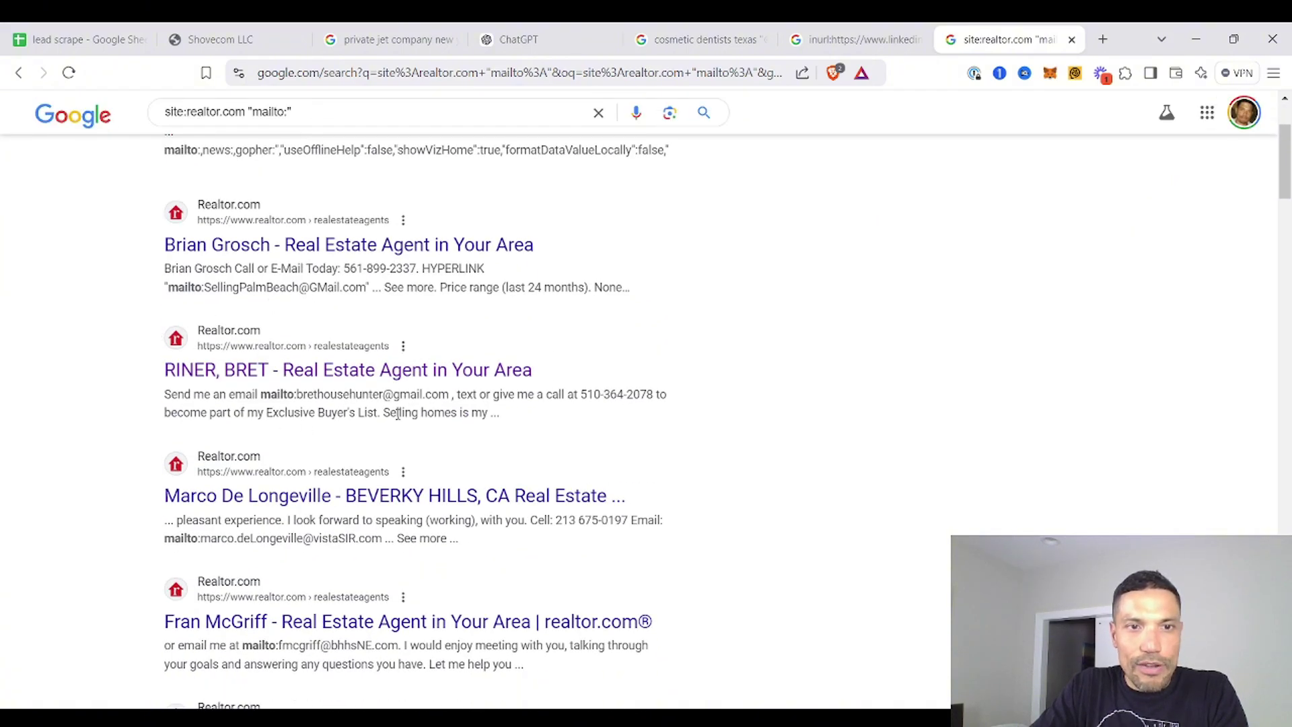
pyautogui.scroll(-3, 325, 431)
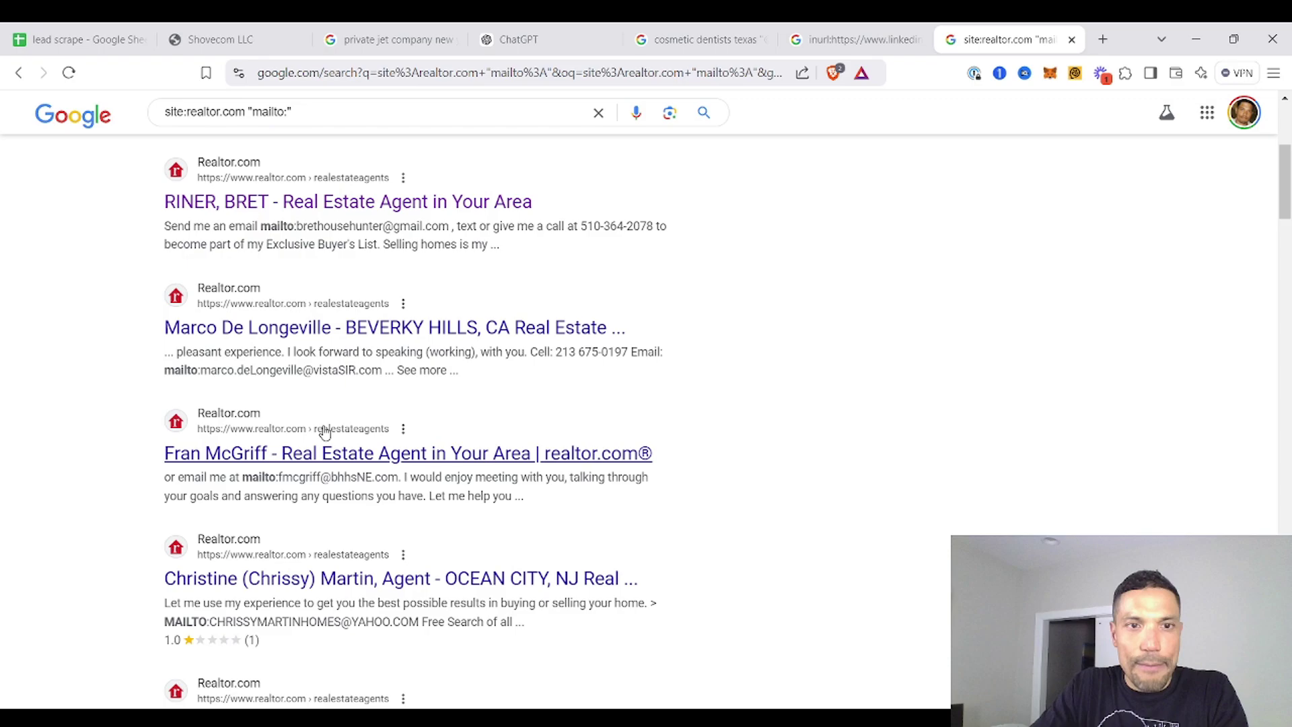
pyautogui.scroll(-3, 325, 431)
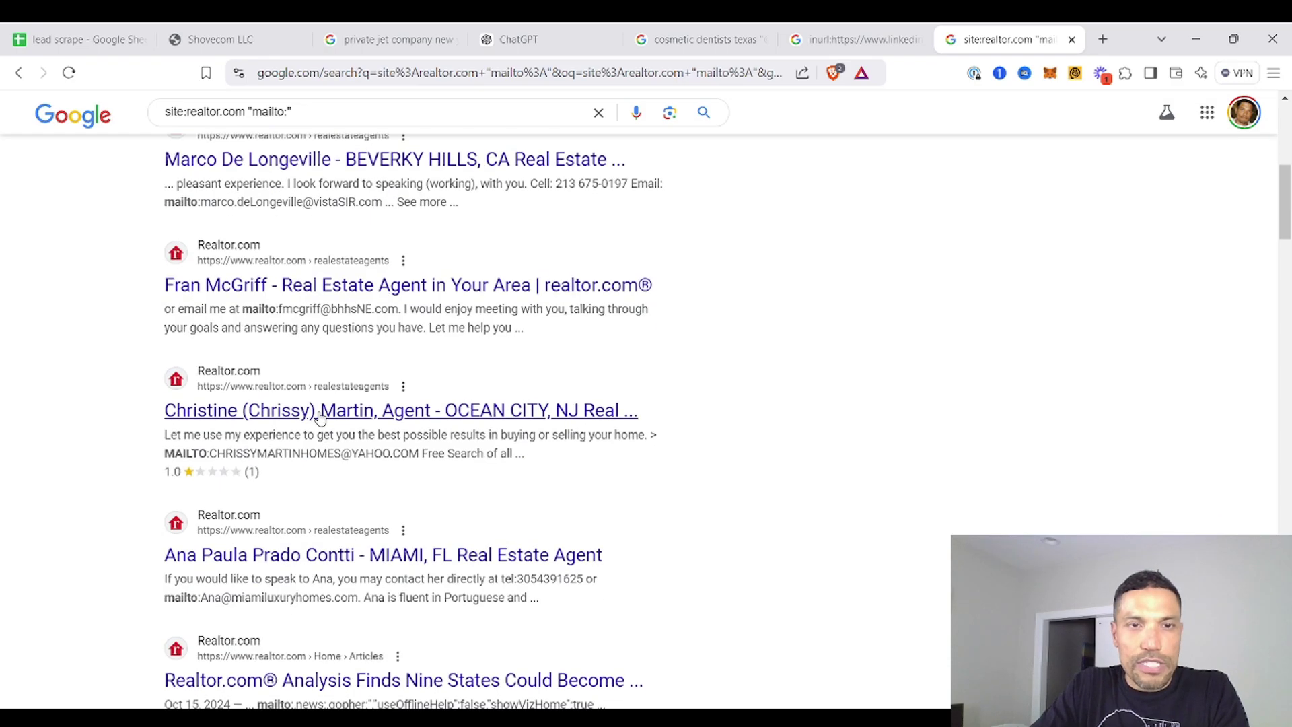
pyautogui.scroll(10, 196, 291)
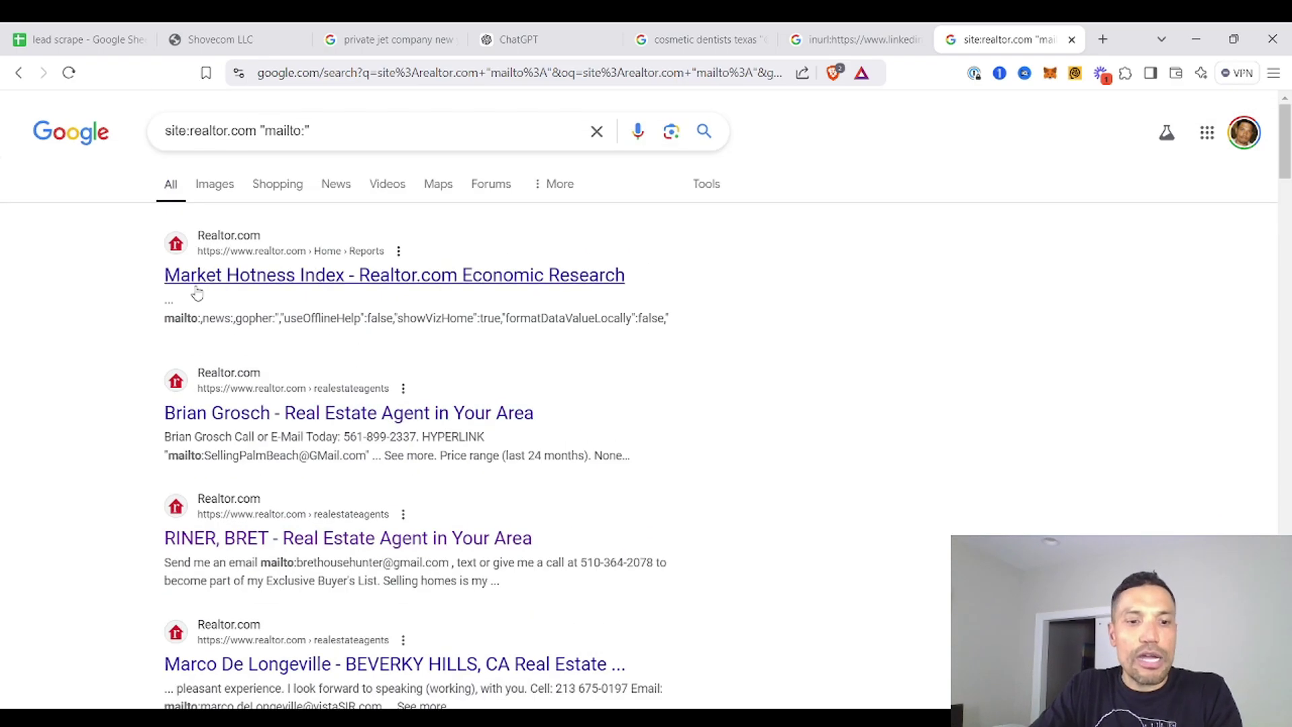
pyautogui.hotkey('ctrl', 'a')
# Send ChatGPT 'format into a table just like above:' followed by the pasted realtor.com results
pyautogui.click(518, 39)
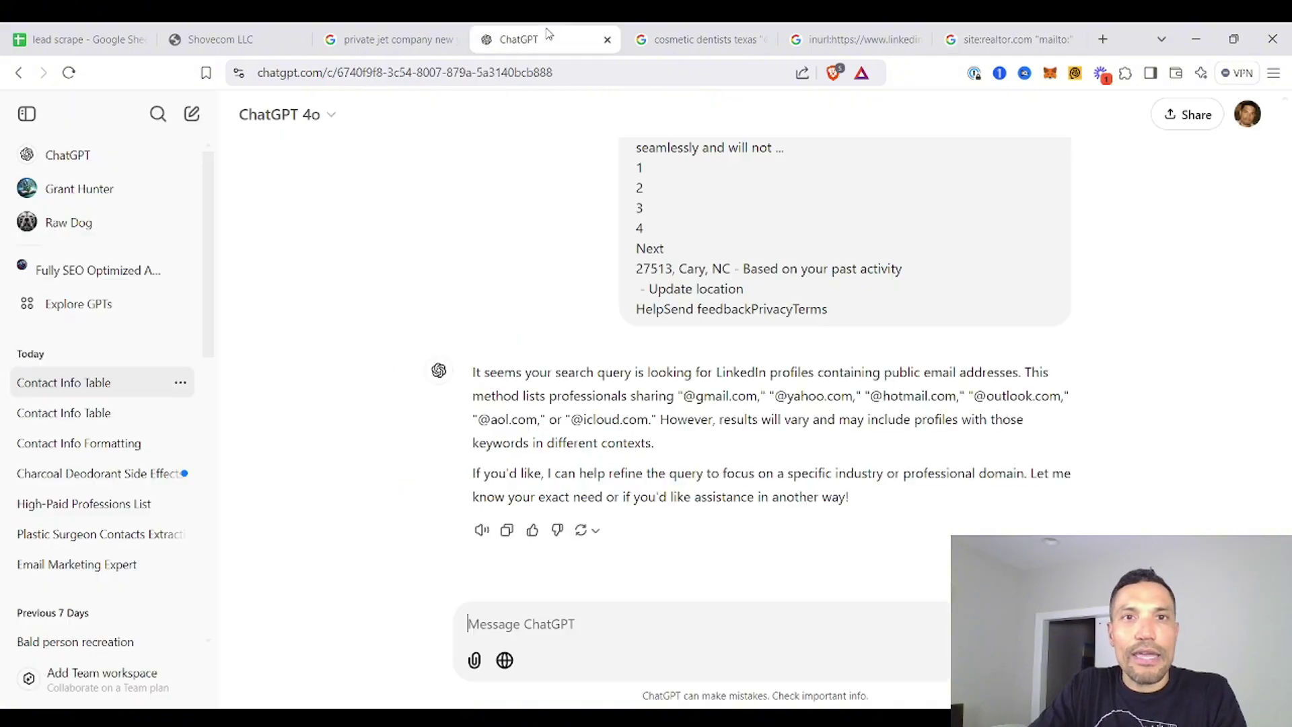
pyautogui.write('formta')
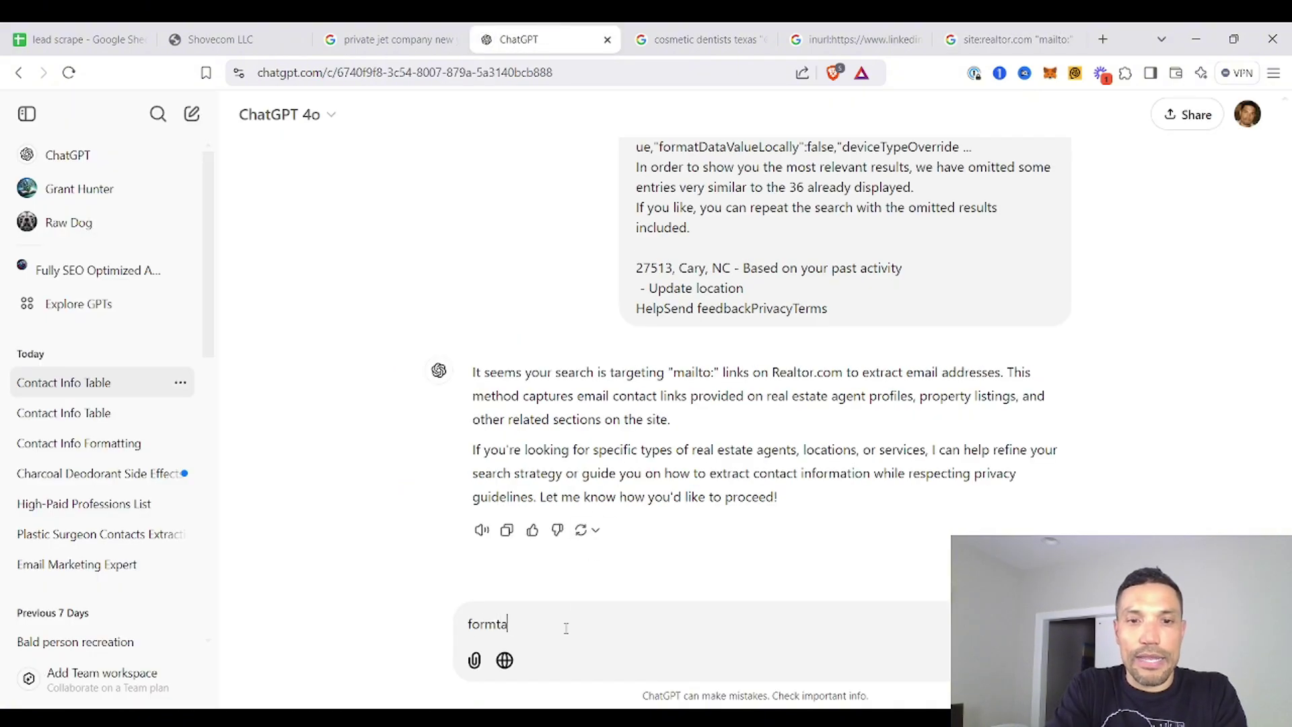
pyautogui.press('BackSpace')
pyautogui.press('BackSpace')
pyautogui.write('at')
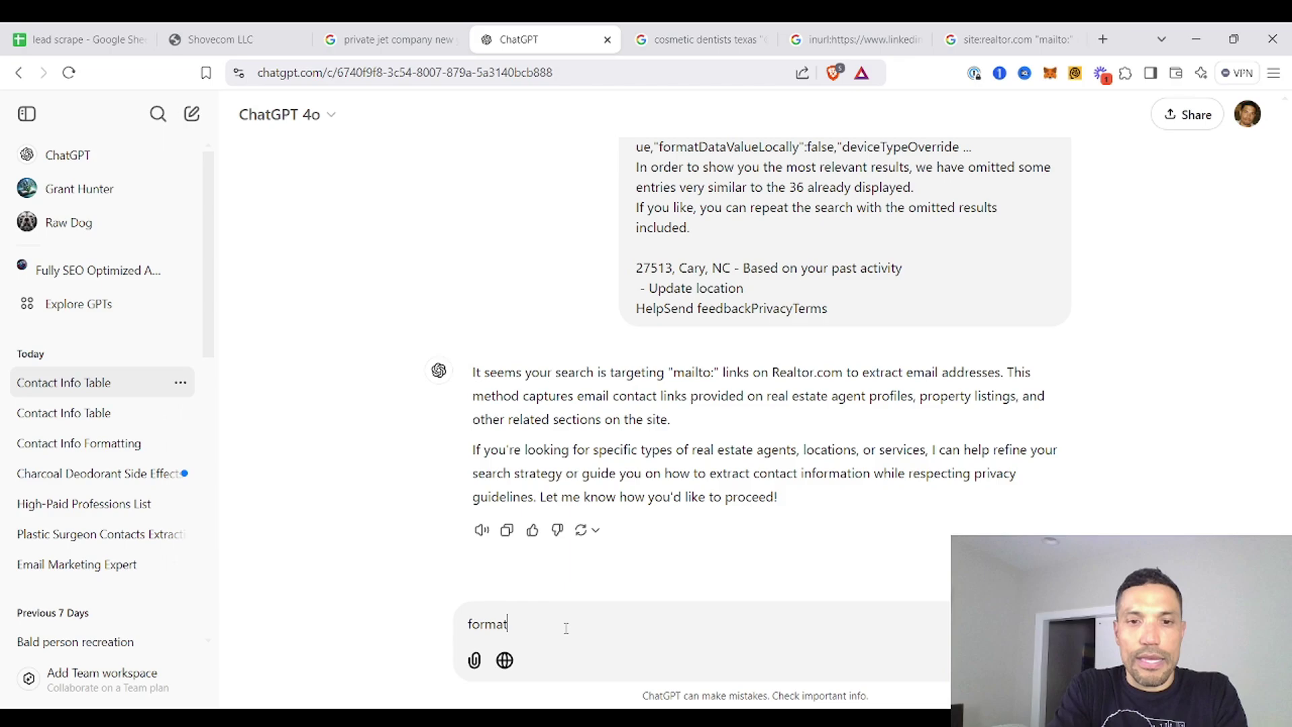
pyautogui.write(' into a table jus')
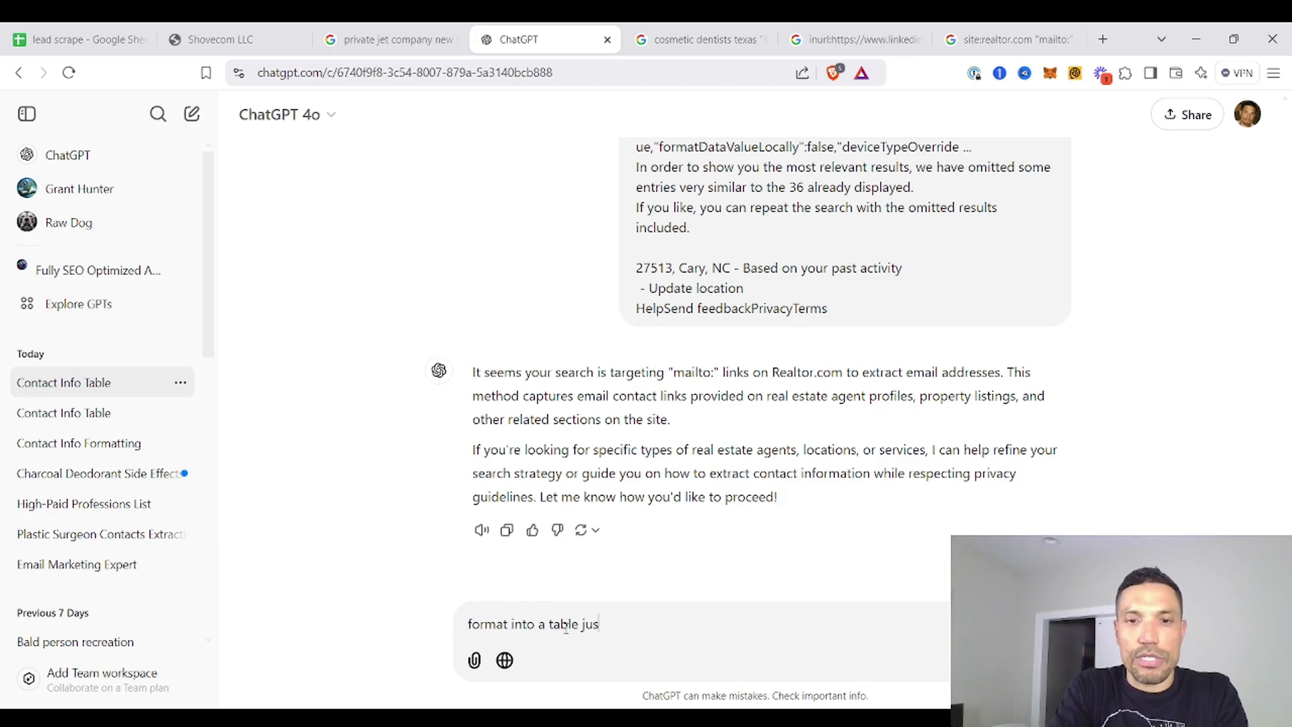
pyautogui.write('t likk above')
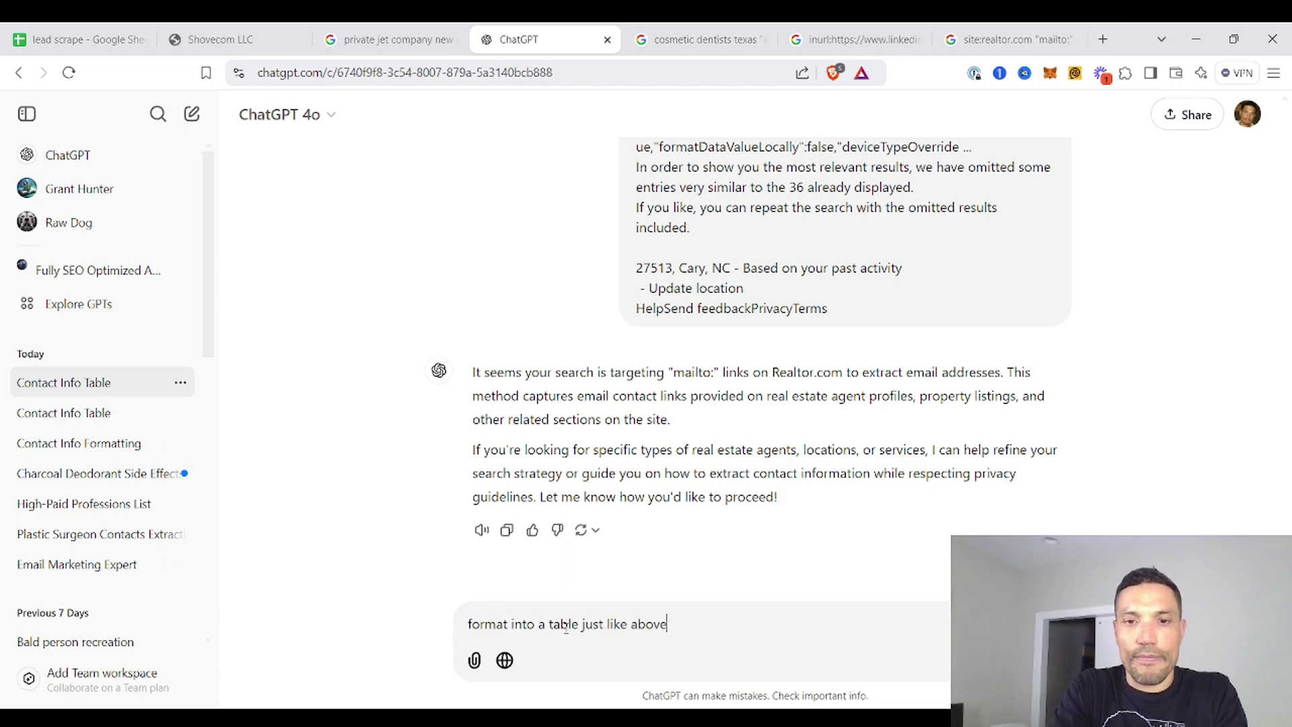
pyautogui.write(':')
pyautogui.hotkey('ctrl', 'v')
pyautogui.press('Return')
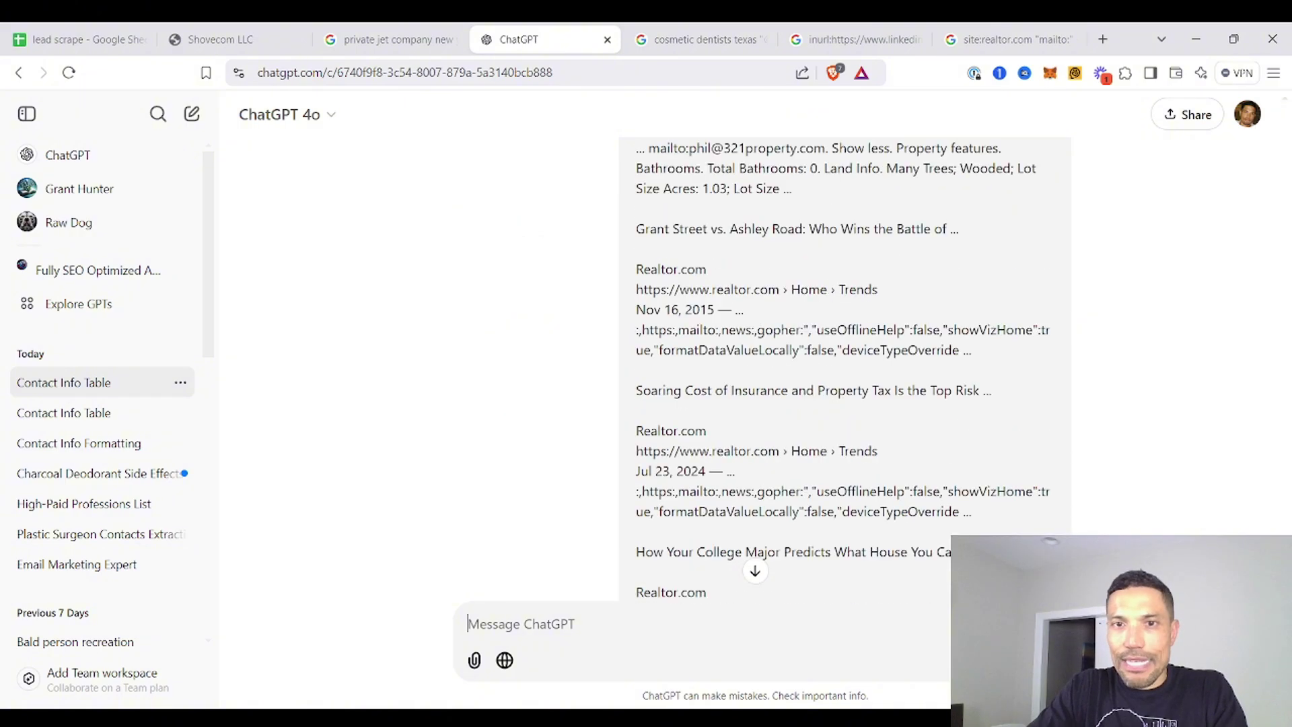
# Edit the realtor.com request to ask for a table with columns for name, email, phone number
pyautogui.scroll(15, 845, 370)
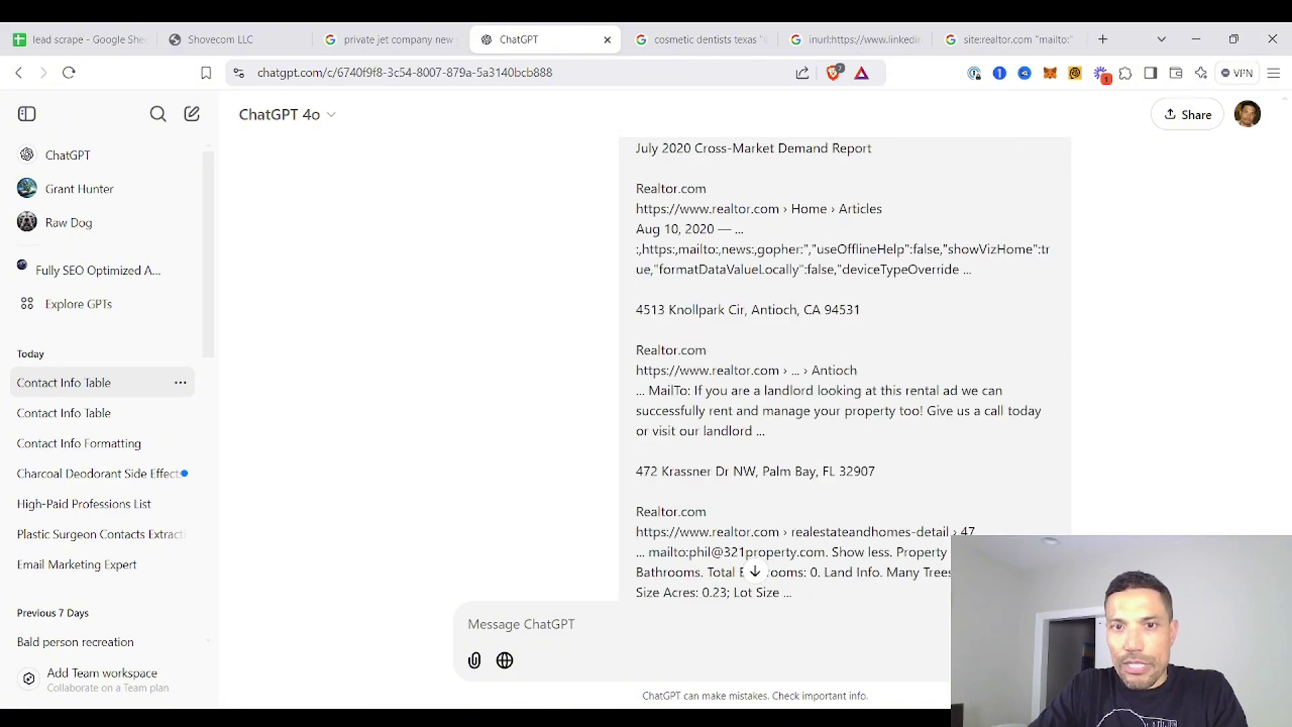
pyautogui.scroll(15, 817, 459)
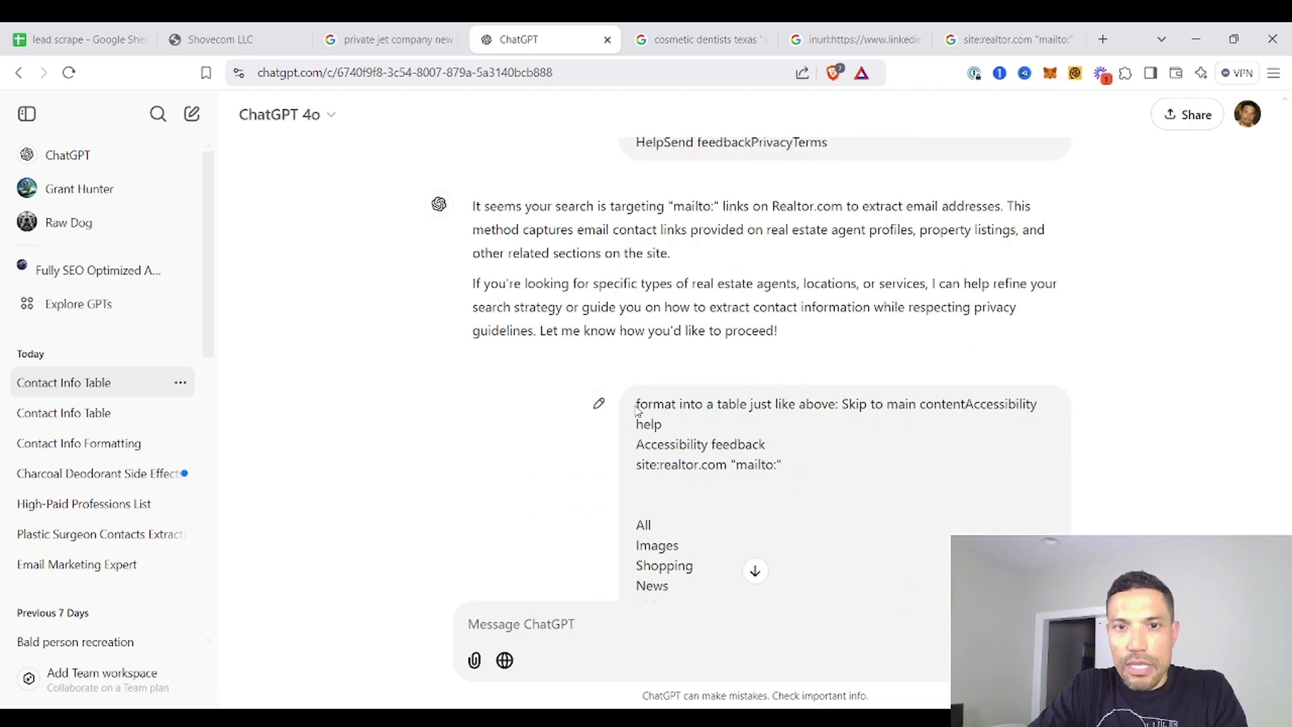
pyautogui.click(599, 403)
pyautogui.click(763, 445)
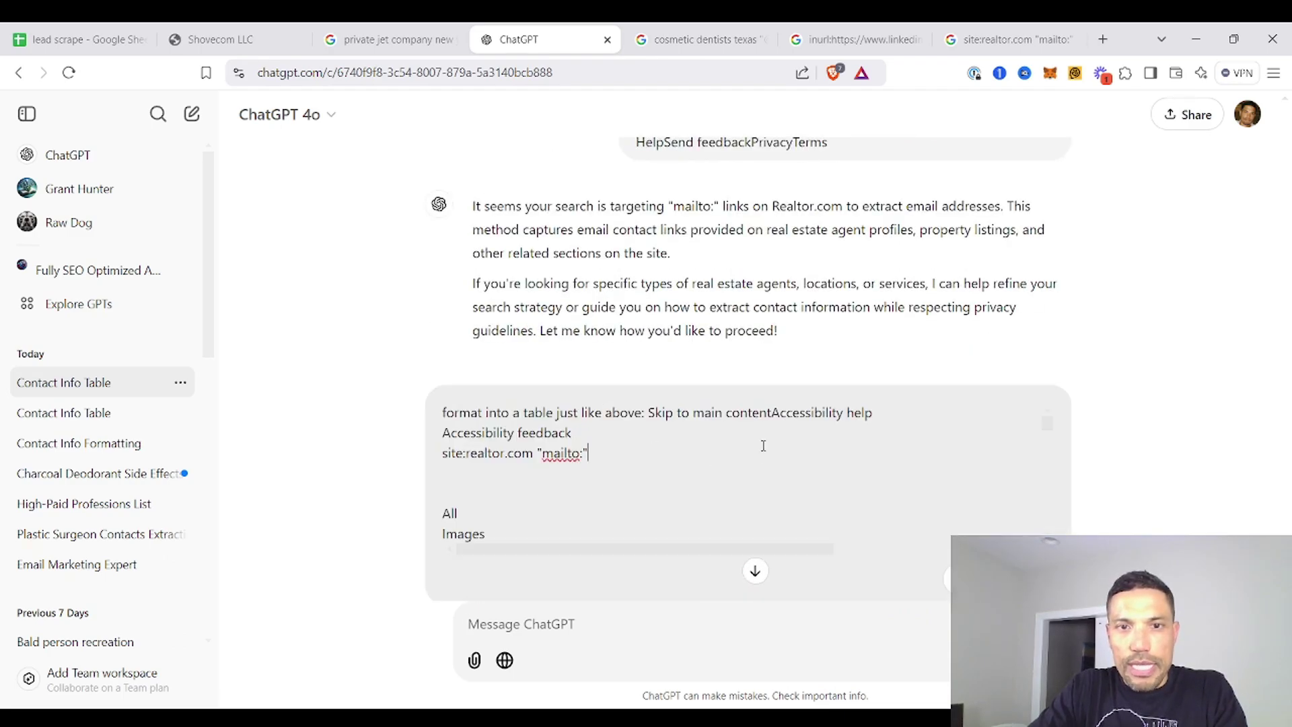
pyautogui.press('Return')
pyautogui.press('Return')
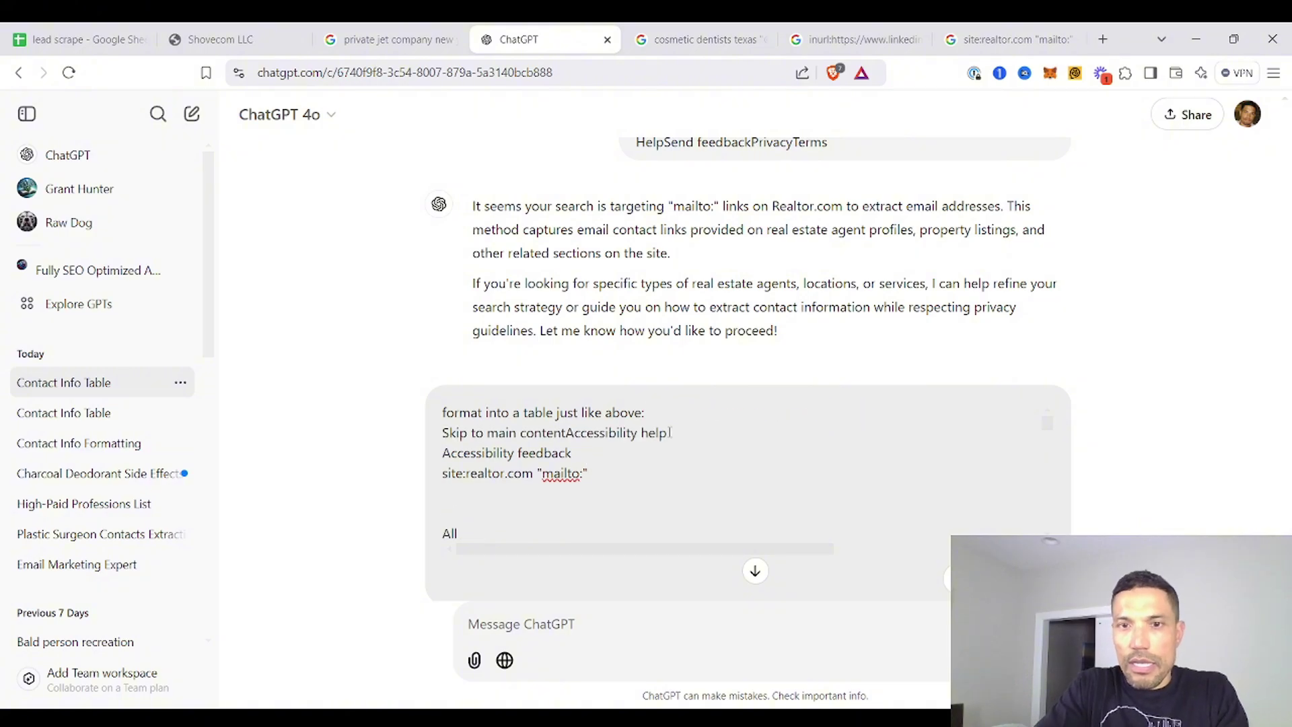
pyautogui.press('Up')
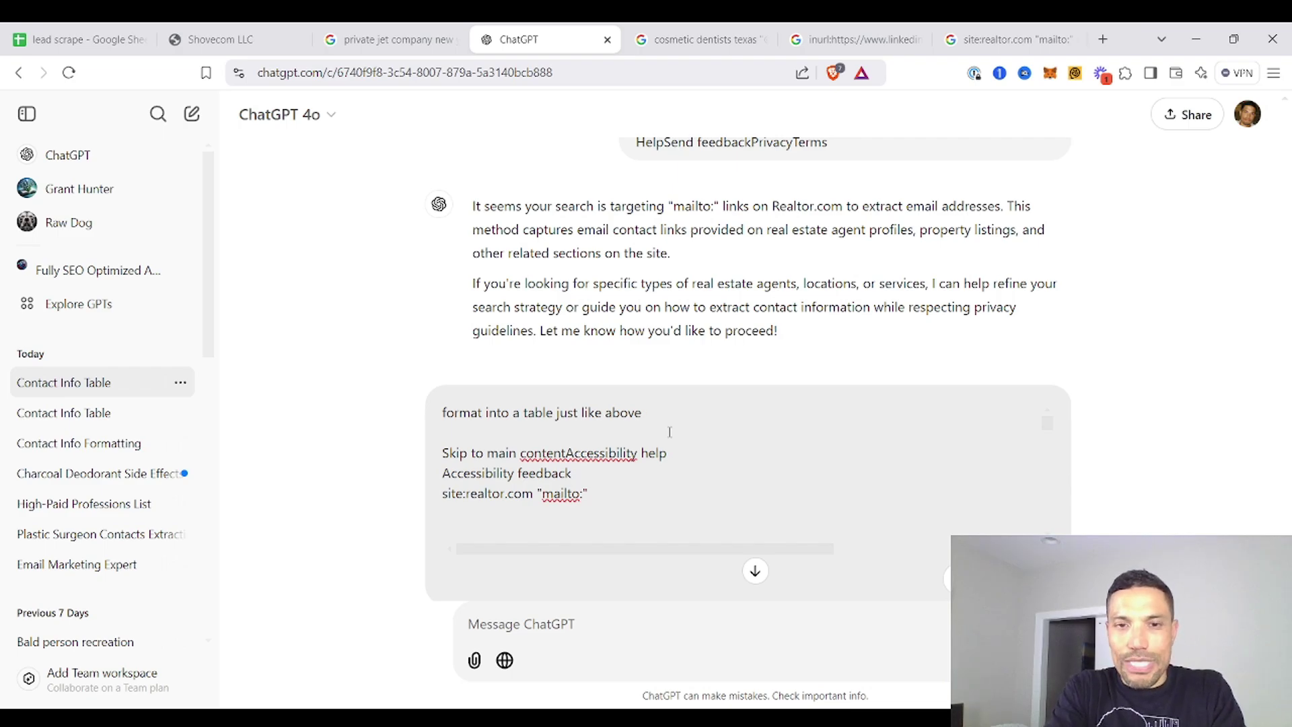
pyautogui.hotkey('ctrl', 'BackSpace')
pyautogui.write('with the corresp')
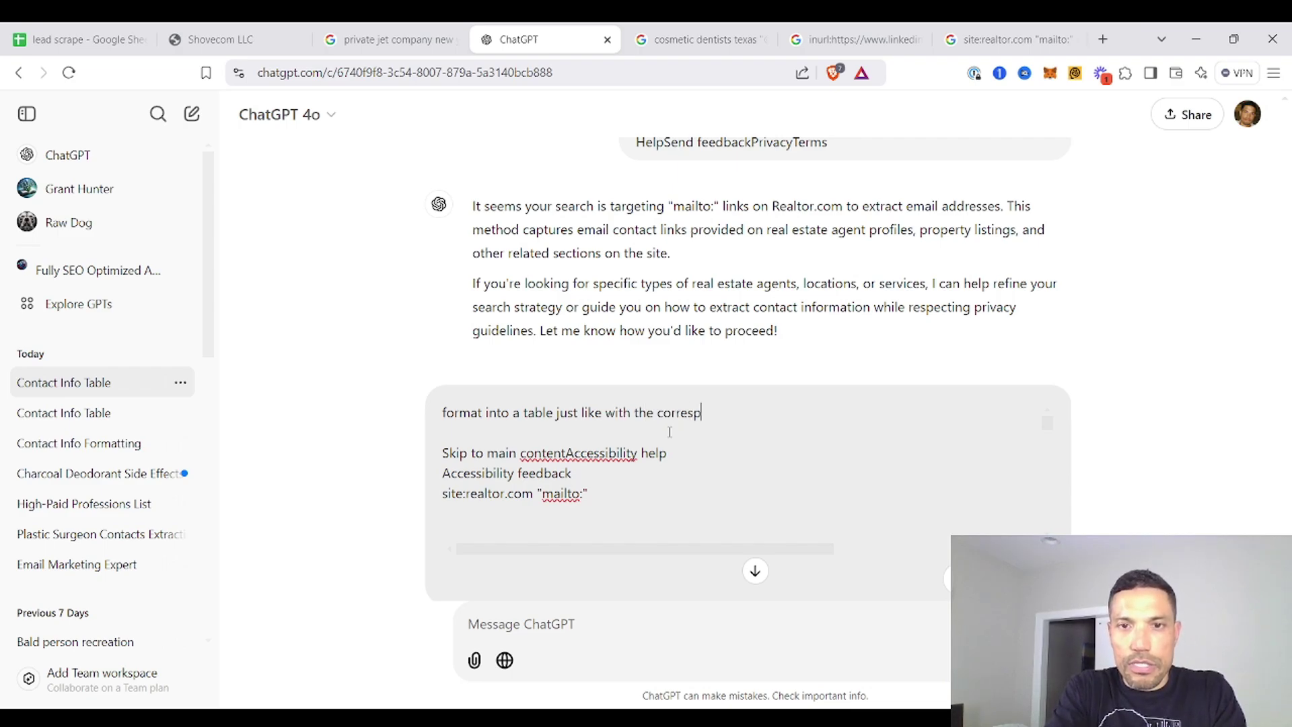
pyautogui.write('onding columns for')
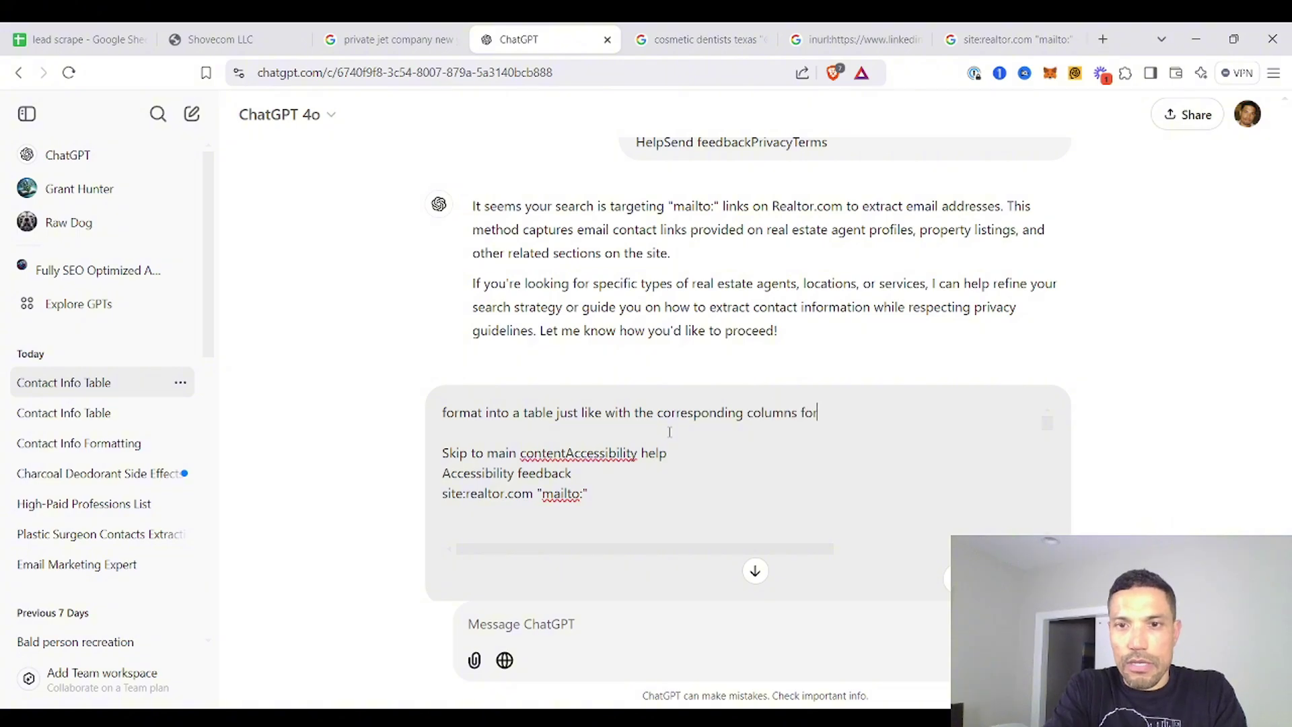
pyautogui.write(' name, ema')
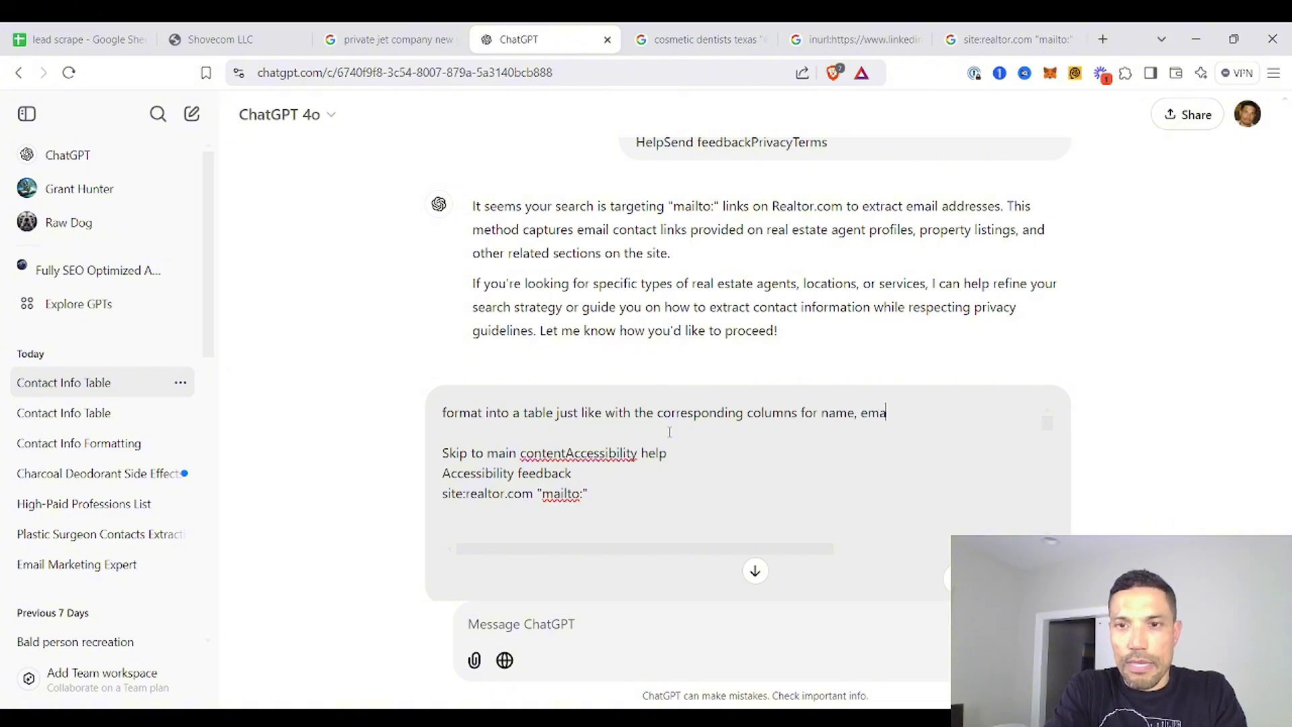
pyautogui.write('il, phone number')
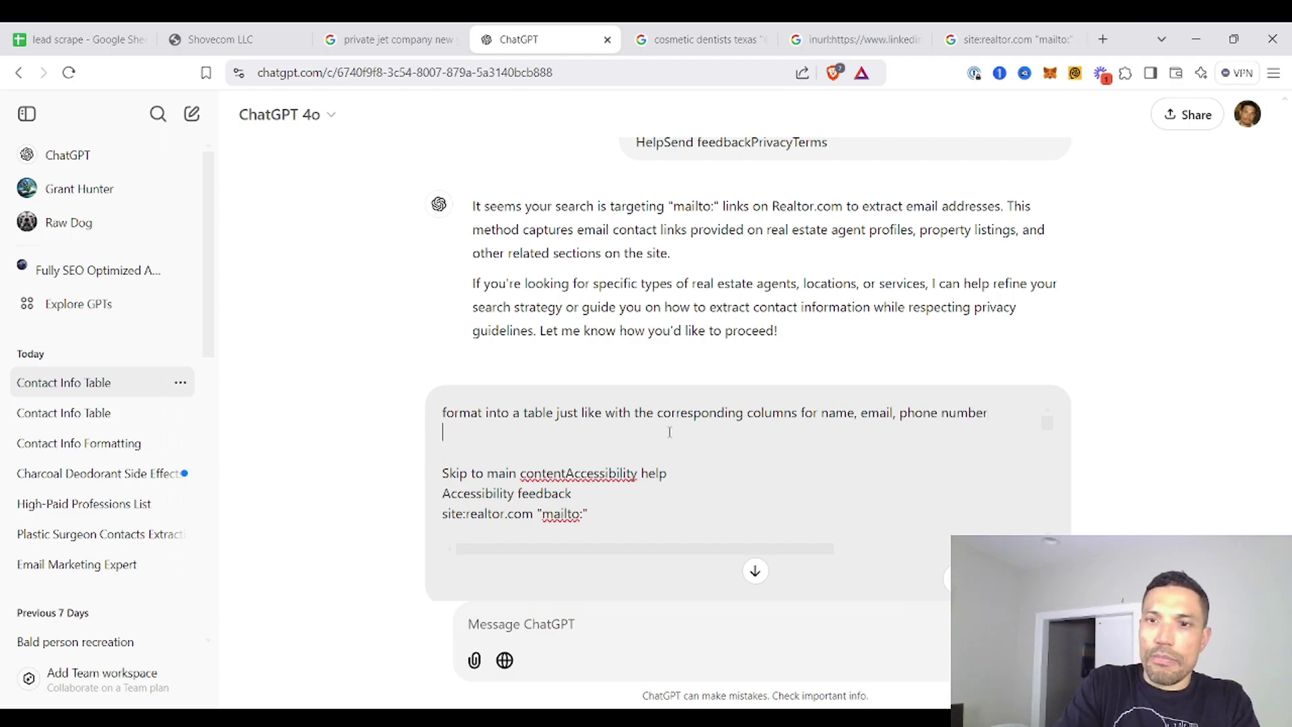
pyautogui.press('Escape')
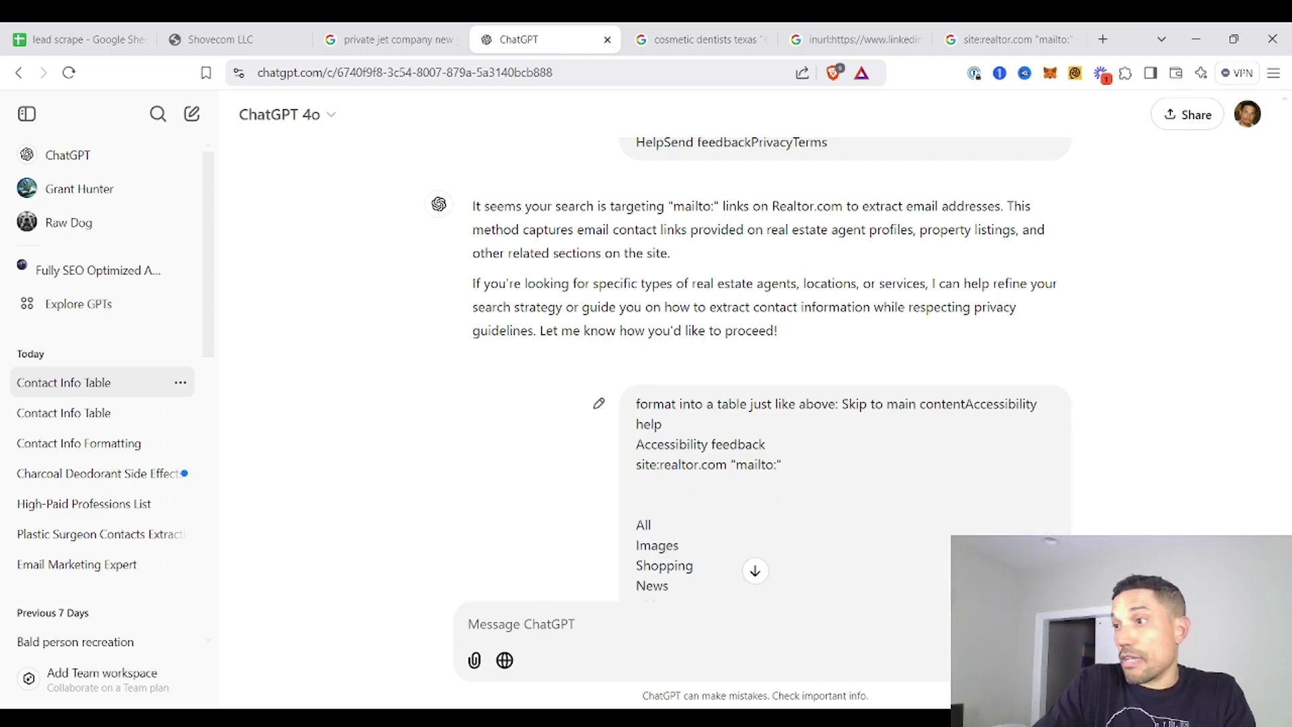
# Review ChatGPT's realtor name/email/phone table, then return to the lead scrape spreadsheet
pyautogui.scroll(-10, 836, 513)
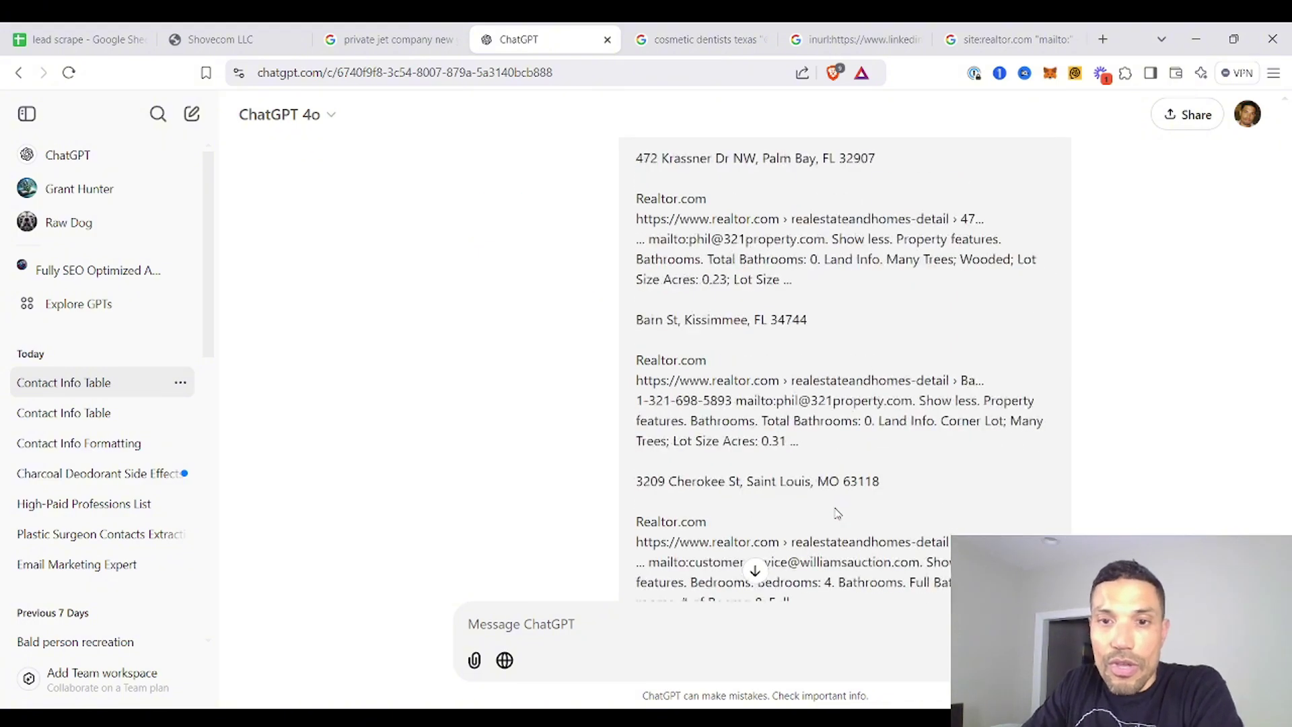
pyautogui.scroll(-5, 837, 514)
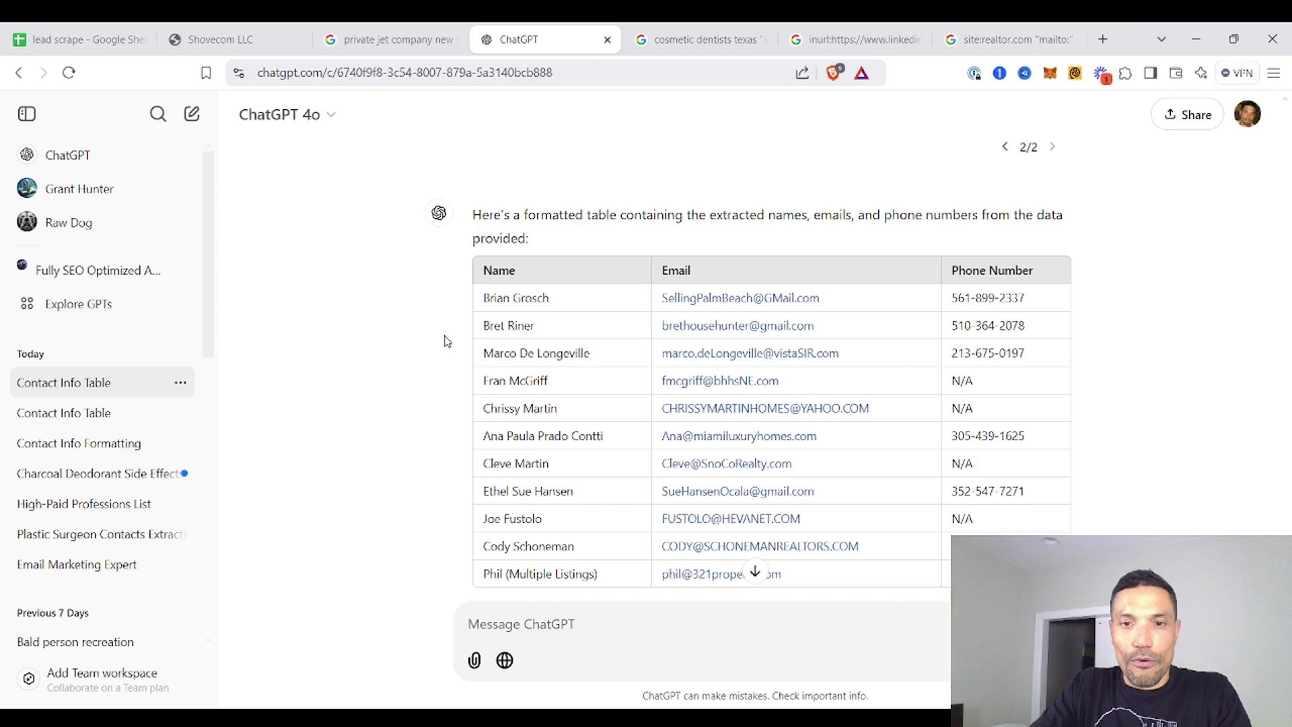
pyautogui.scroll(10, 486, 354)
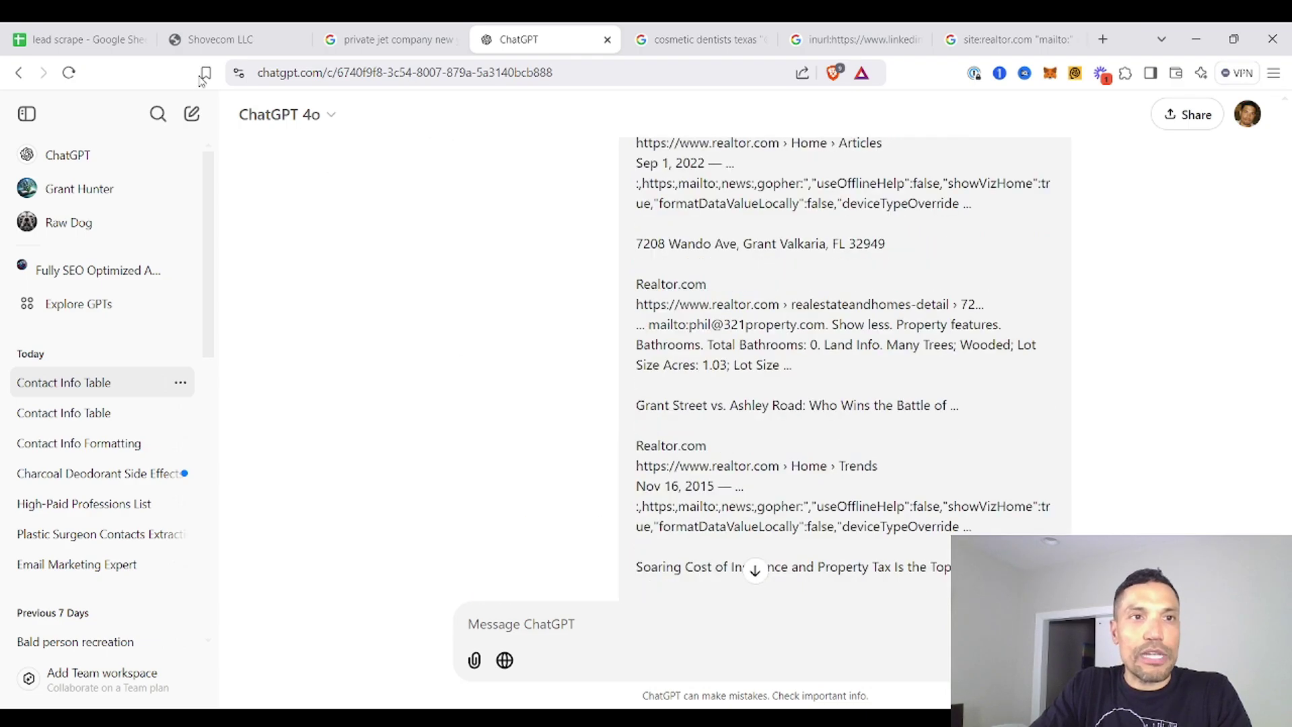
pyautogui.click(80, 39)
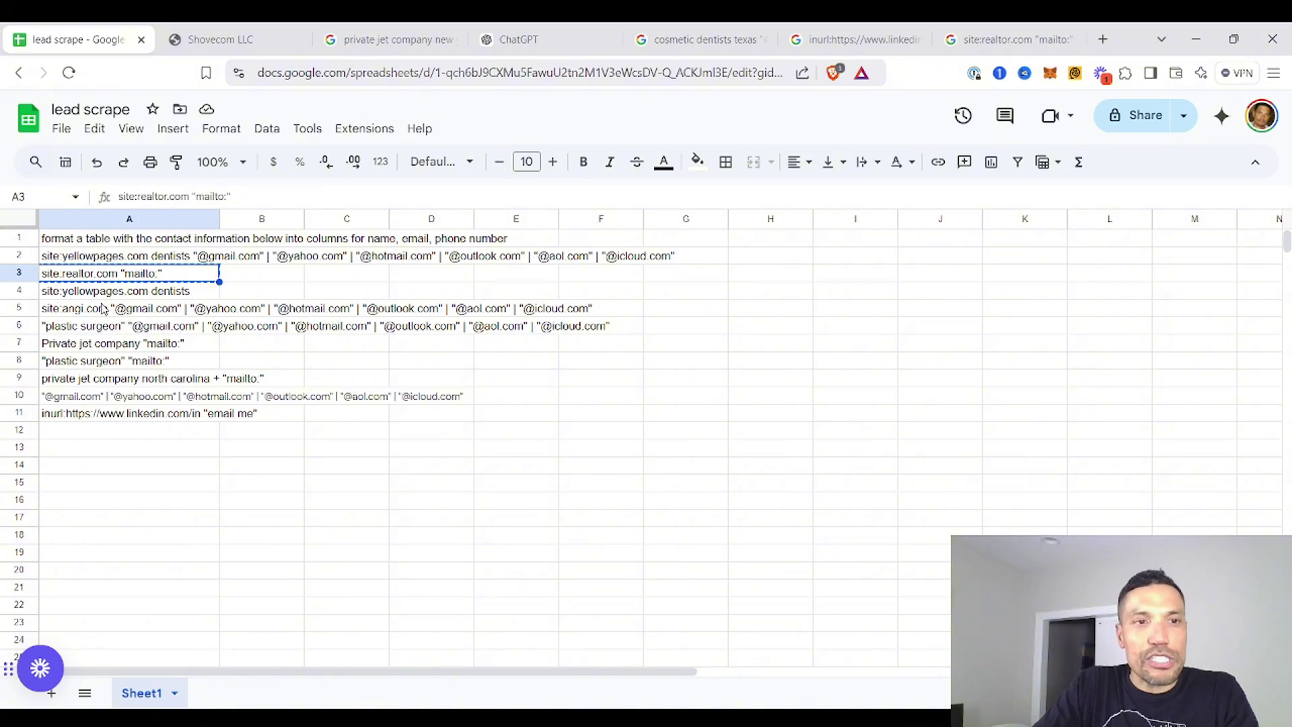
# Search Google in a new tab for the site:angi.com email-domain query from cell A5
pyautogui.click(102, 309)
pyautogui.hotkey('ctrl', 'c')
pyautogui.hotkey('ctrl', 't')
pyautogui.hotkey('ctrl', 'v')
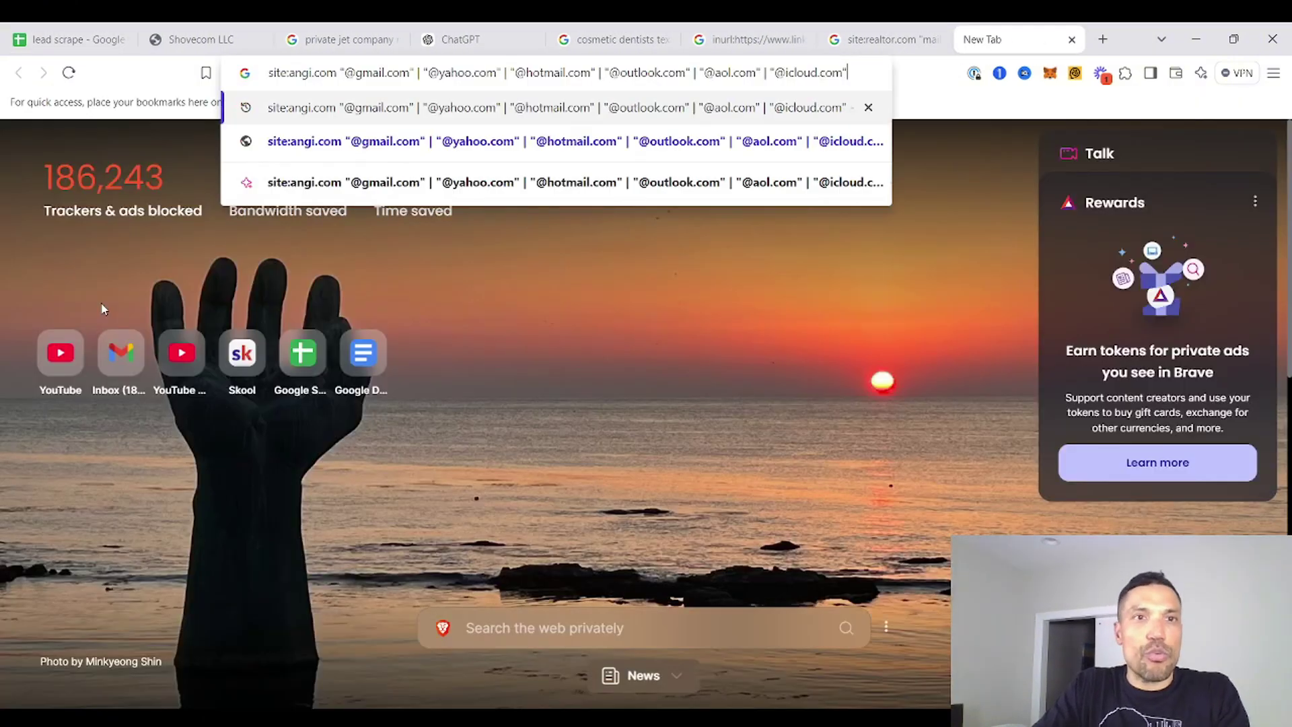
pyautogui.press('Return')
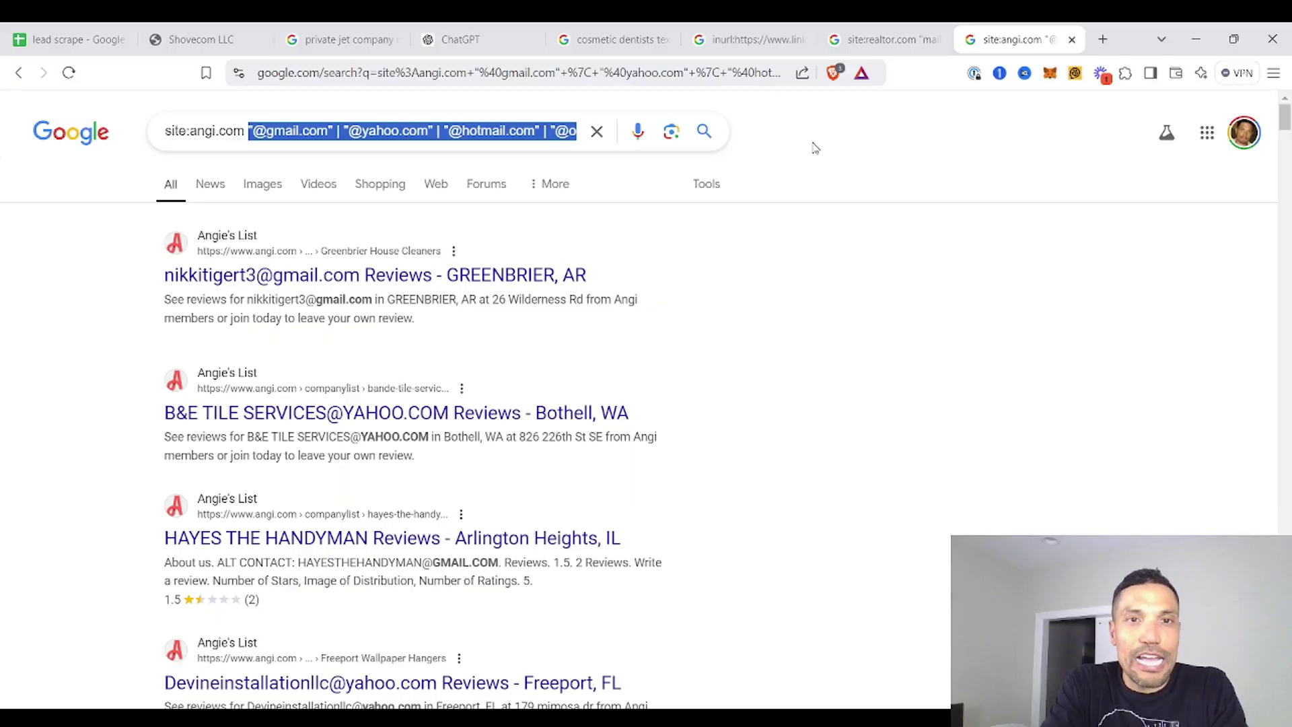
# Narrow the Angi search to site:angi.com with the exact phrase "email me"
pyautogui.write('email')
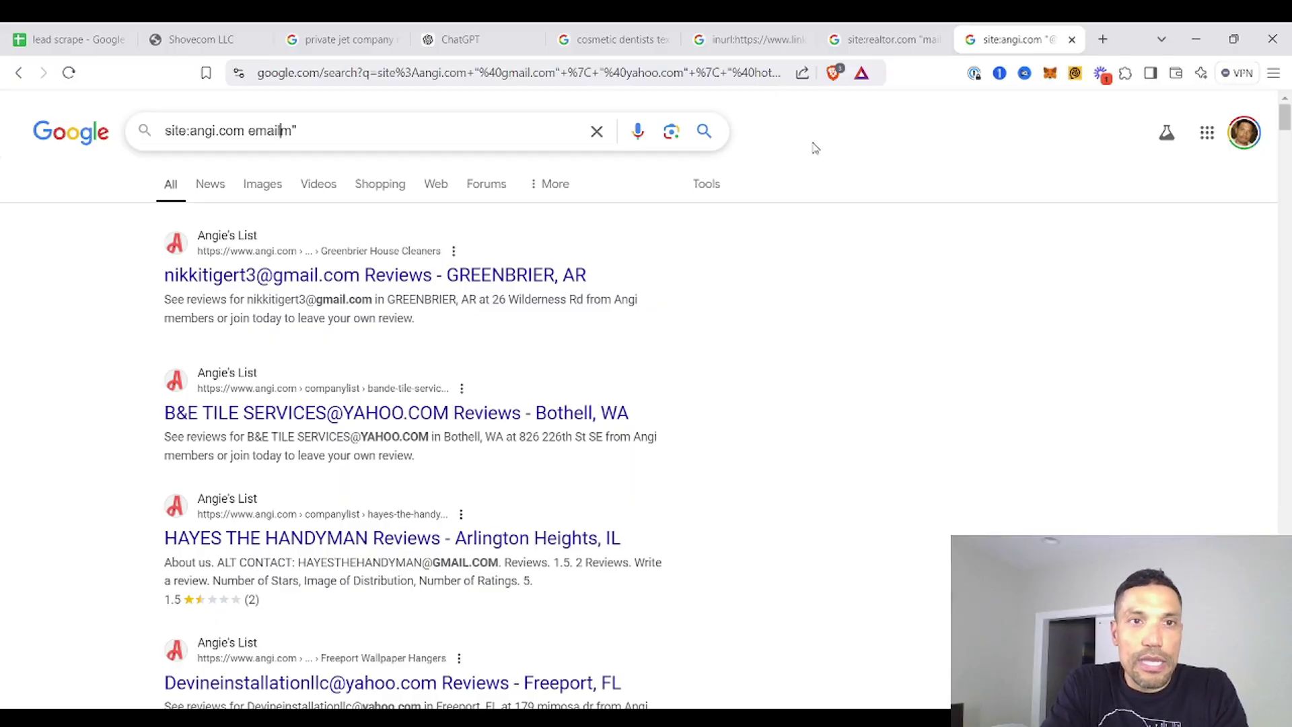
pyautogui.write('.')
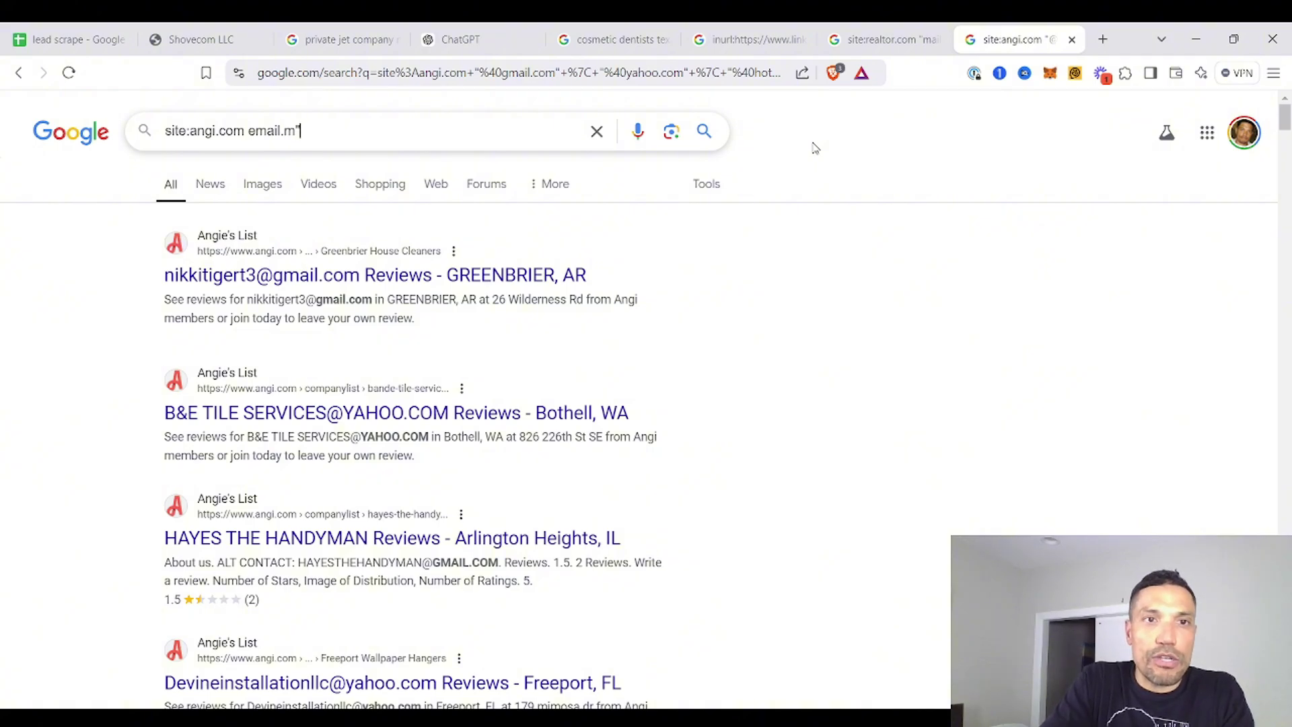
pyautogui.press('BackSpace')
pyautogui.press('BackSpace')
pyautogui.press('BackSpace')
pyautogui.press('Return')
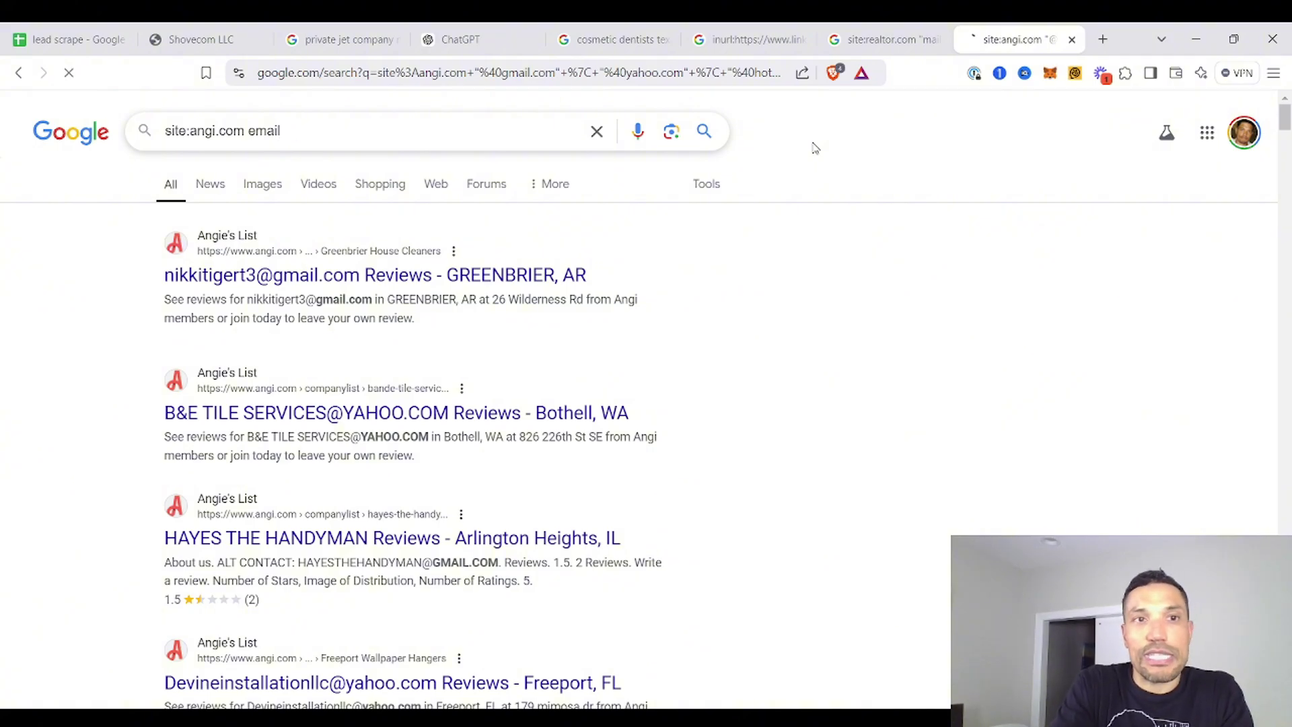
pyautogui.scroll(-10, 434, 418)
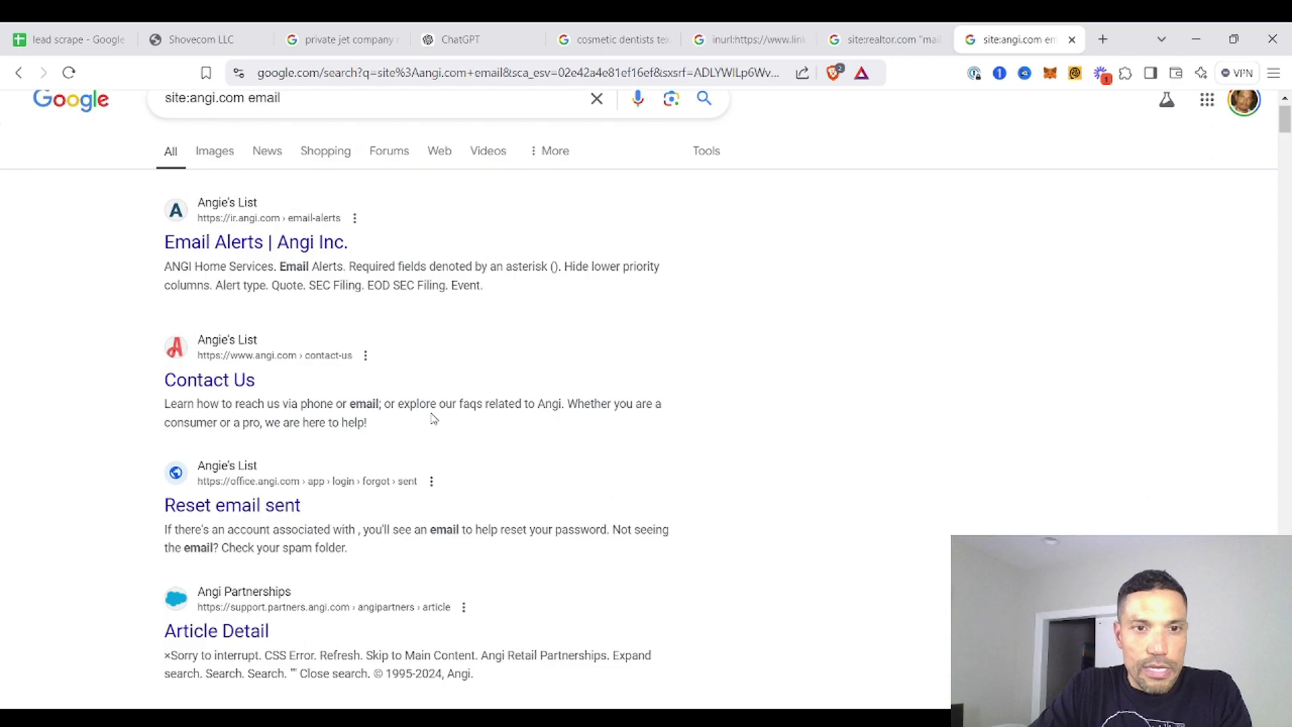
pyautogui.scroll(10, 441, 412)
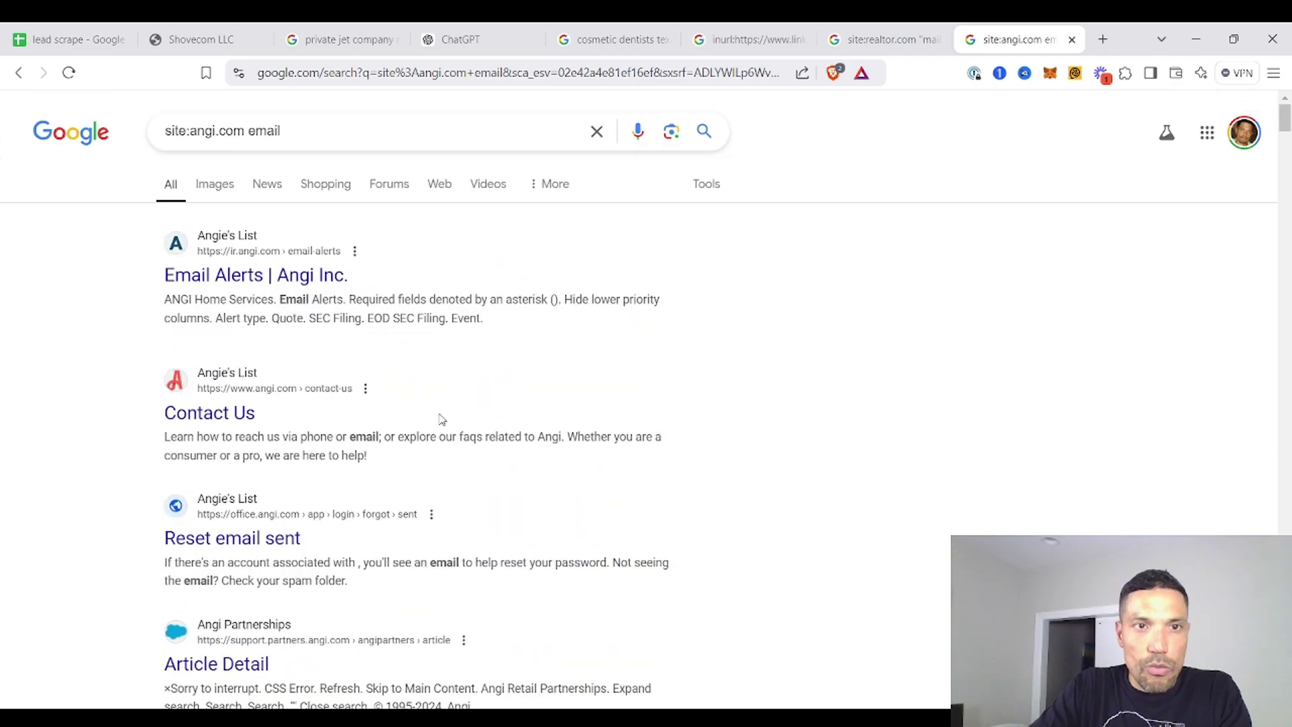
pyautogui.click(387, 124)
pyautogui.write('me')
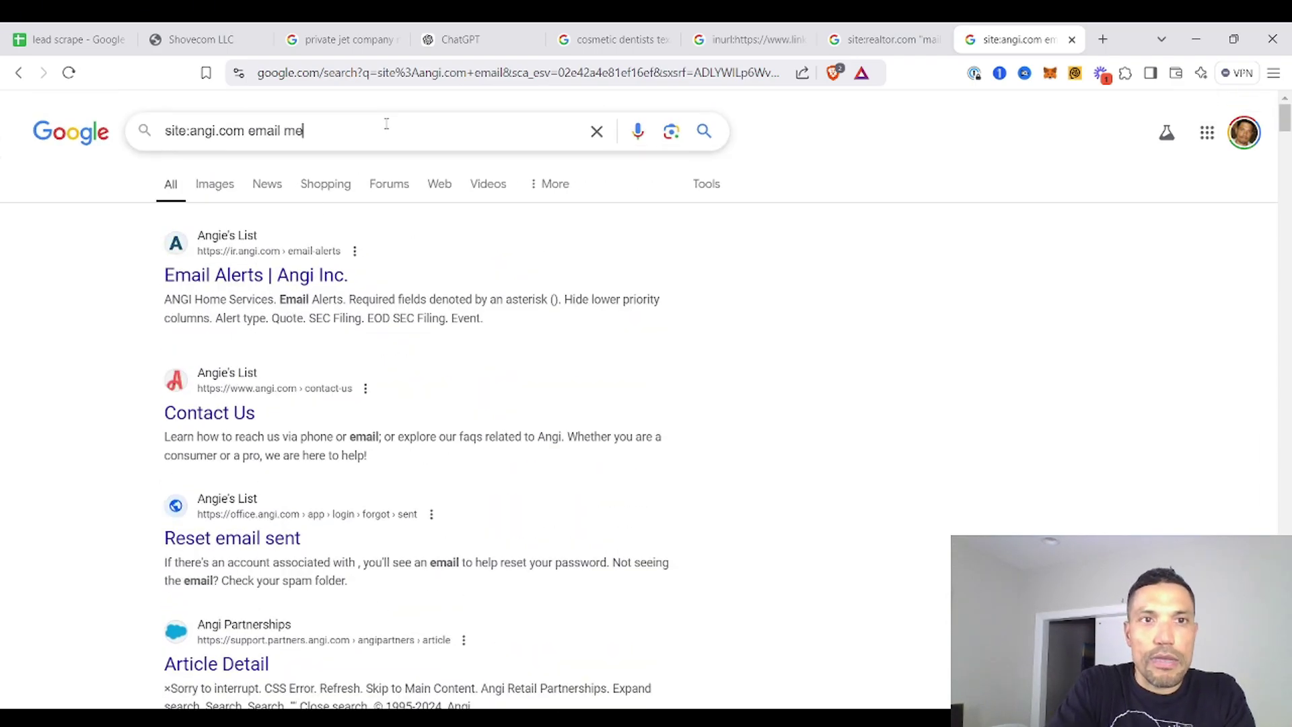
pyautogui.write('"')
pyautogui.press('Left')
pyautogui.press('Left')
pyautogui.press('Left')
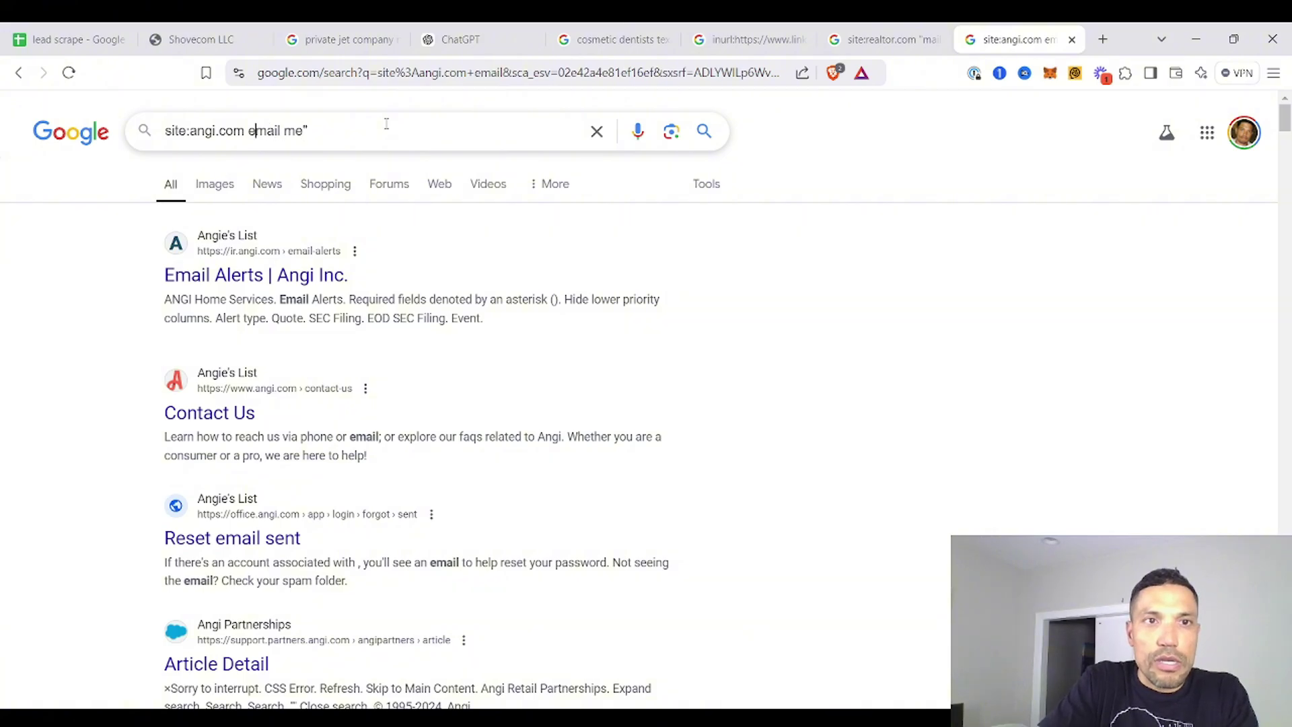
pyautogui.press('Left')
pyautogui.write('"')
pyautogui.press('Return')
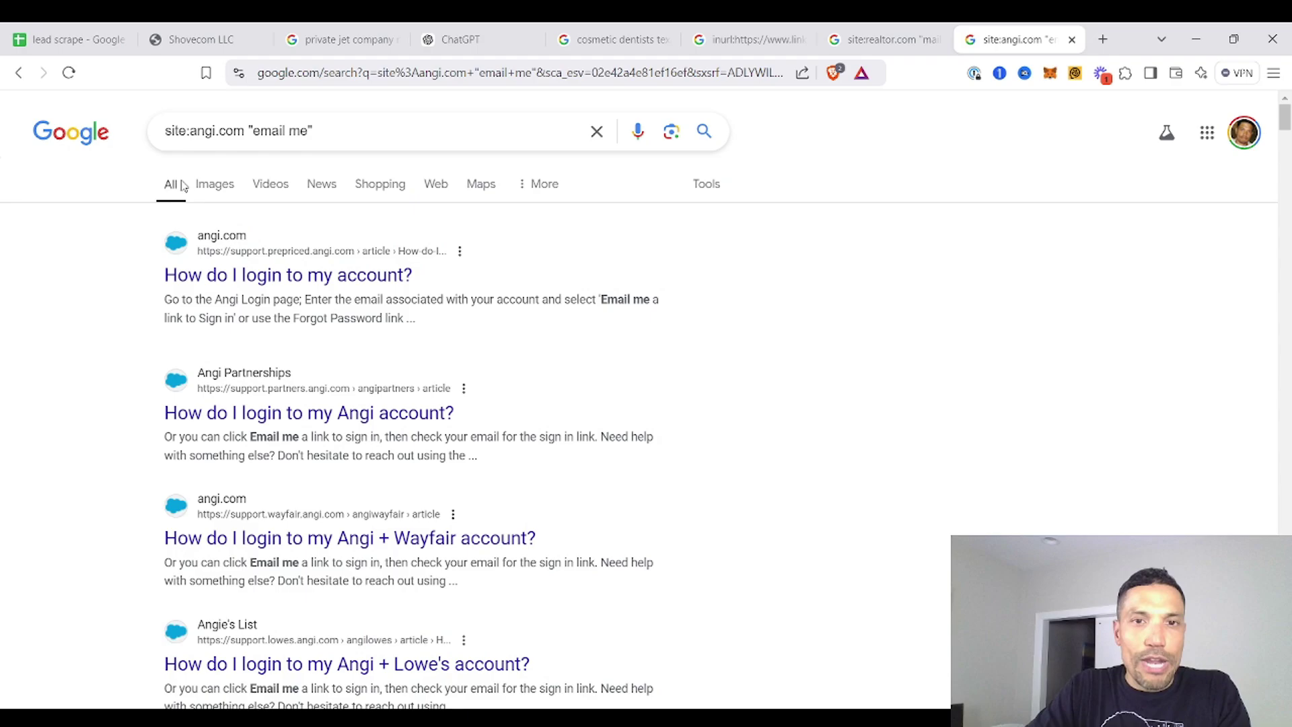
# Find '@' on the results page to spot email addresses in the listings
pyautogui.hotkey('ctrl', 'f')
pyautogui.write('@')
pyautogui.press('Return')
pyautogui.press('Return')
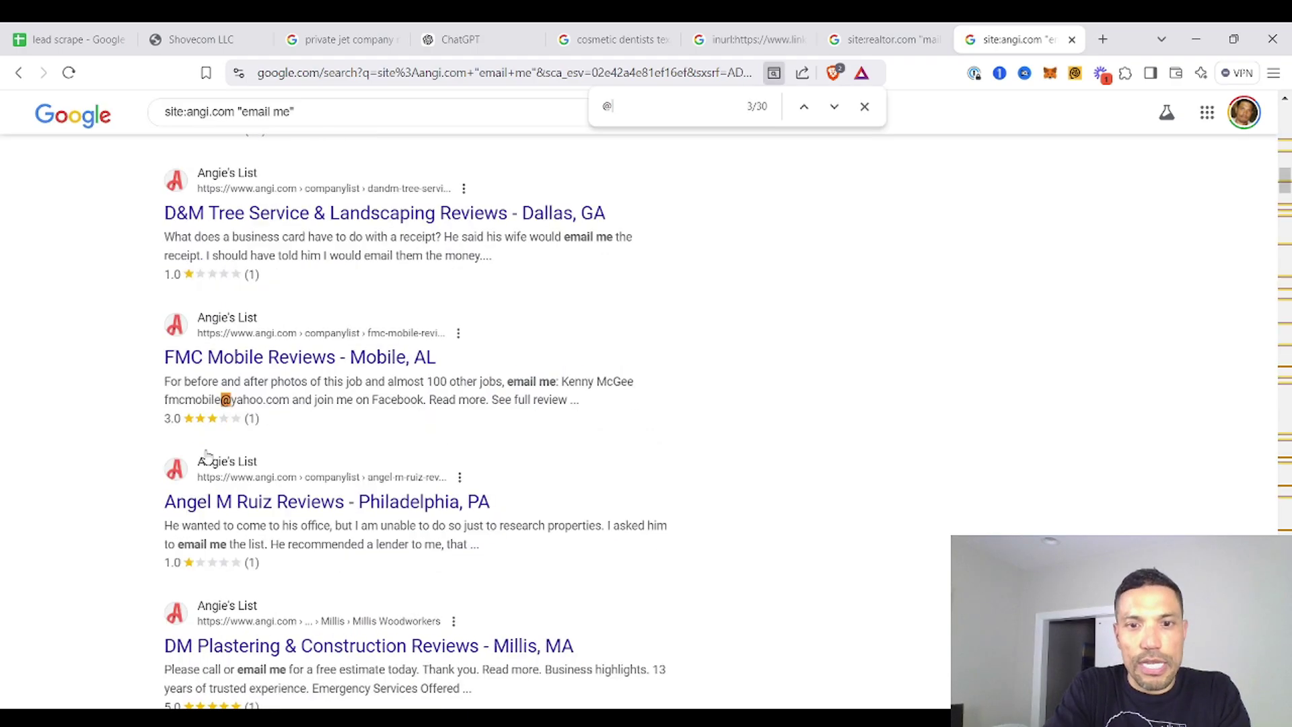
pyautogui.press('Return')
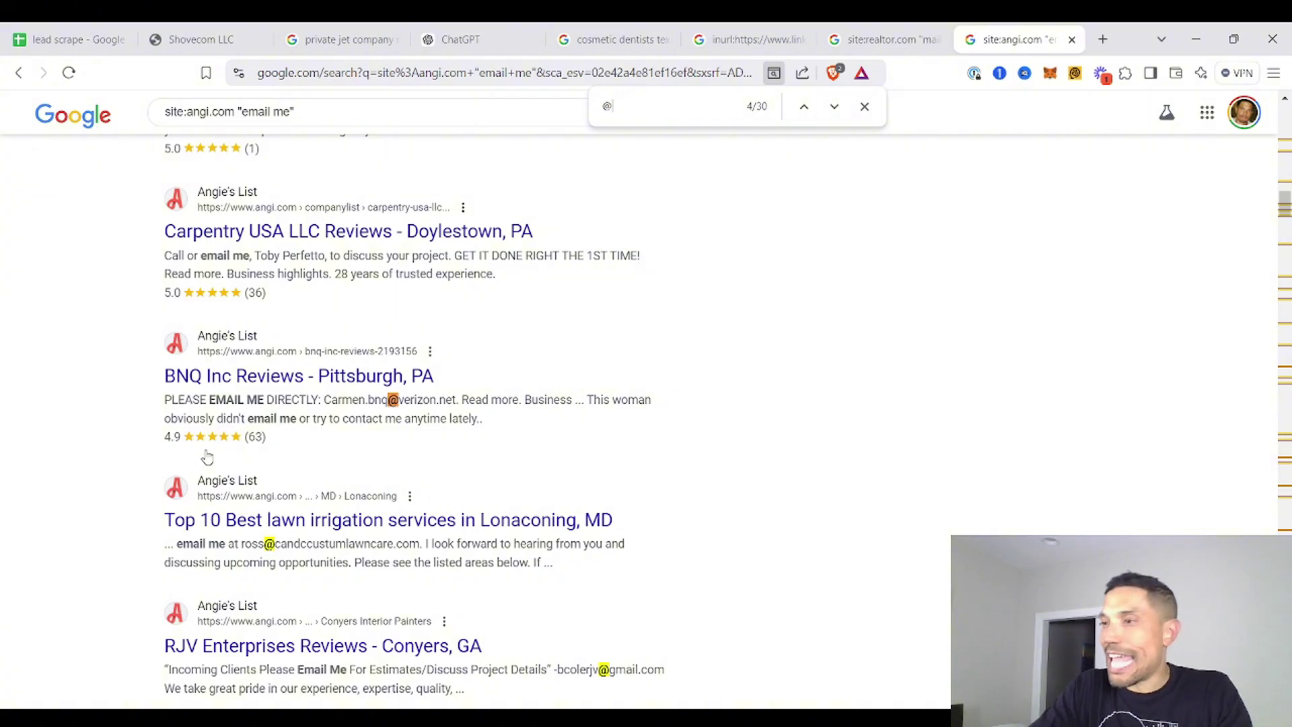
pyautogui.scroll(10, 214, 485)
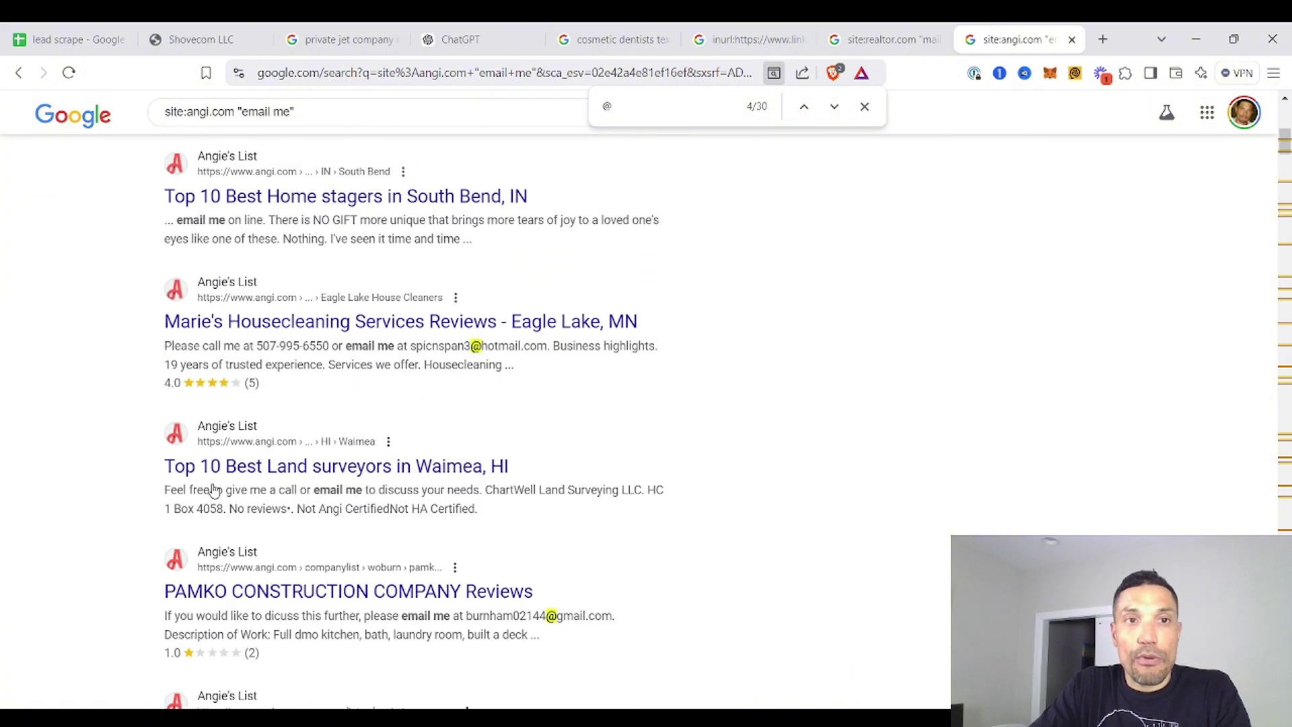
pyautogui.click(864, 106)
pyautogui.click(481, 126)
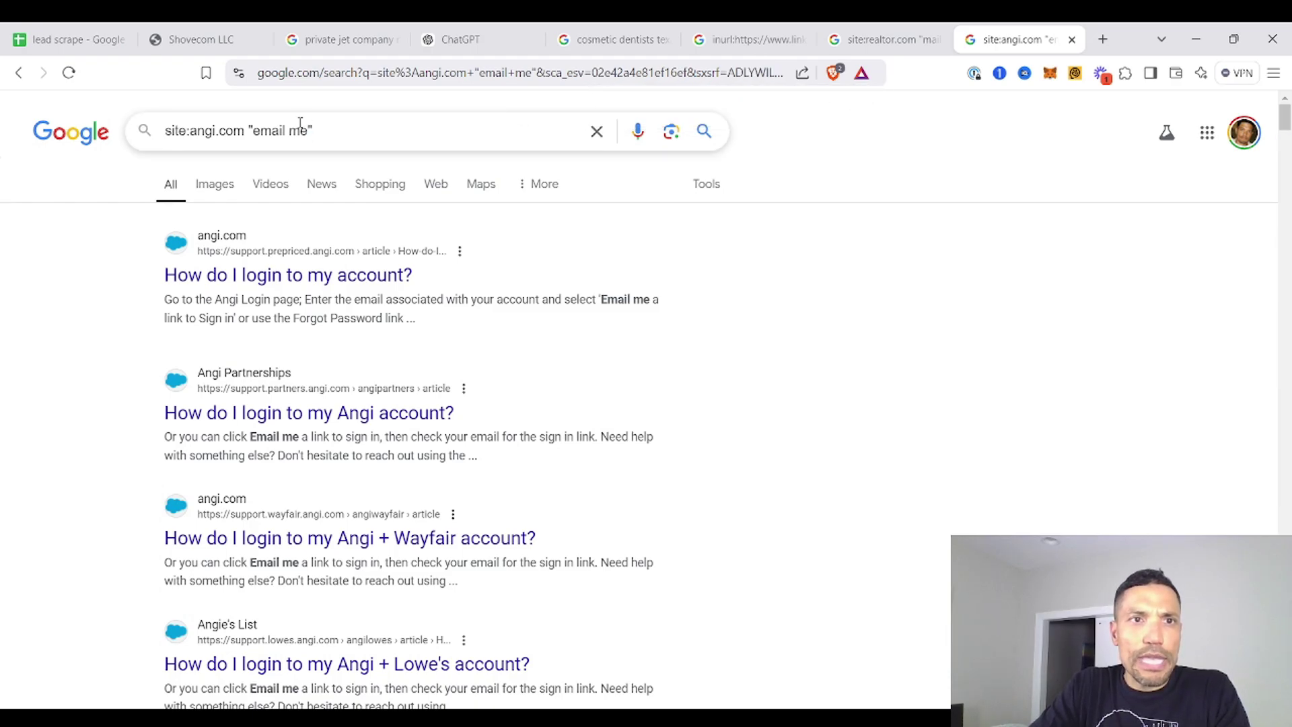
# Replace "email me" with mailto: in the Angi query and select the whole results page
pyautogui.moveTo(260, 130); pyautogui.dragTo(315, 130)
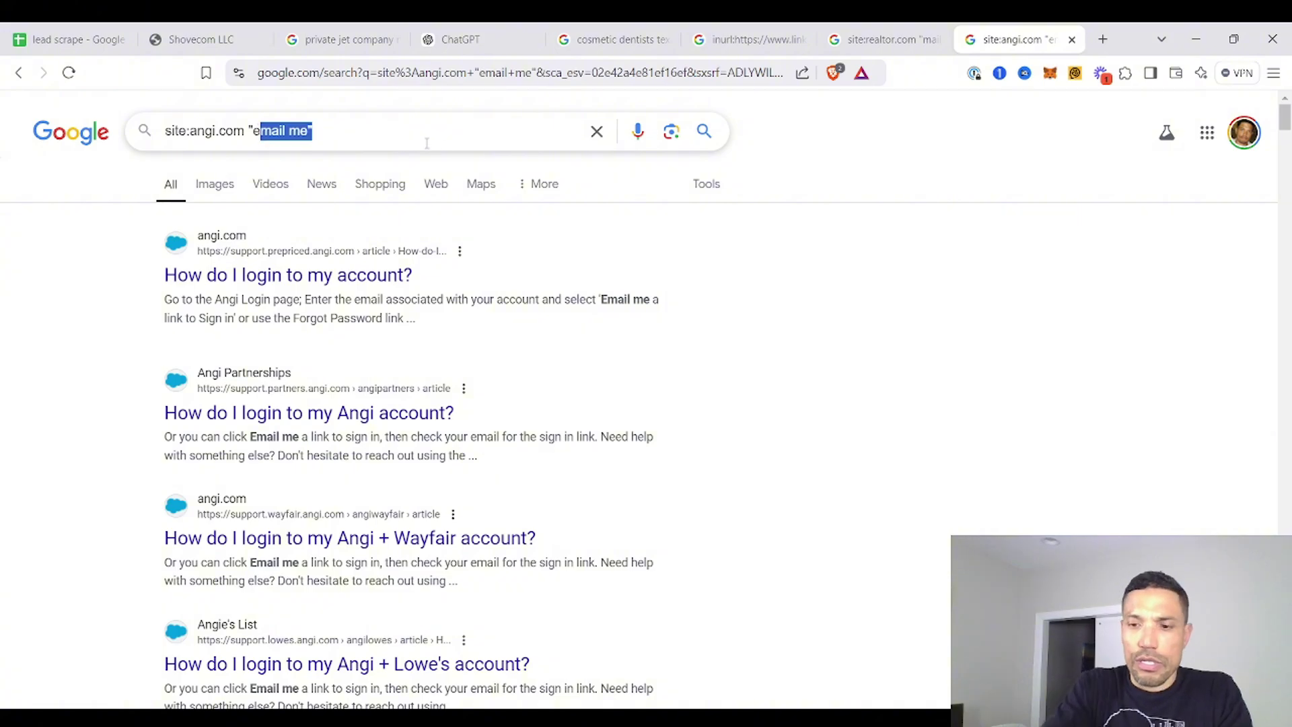
pyautogui.press('BackSpace')
pyautogui.press('BackSpace')
pyautogui.write('ma')
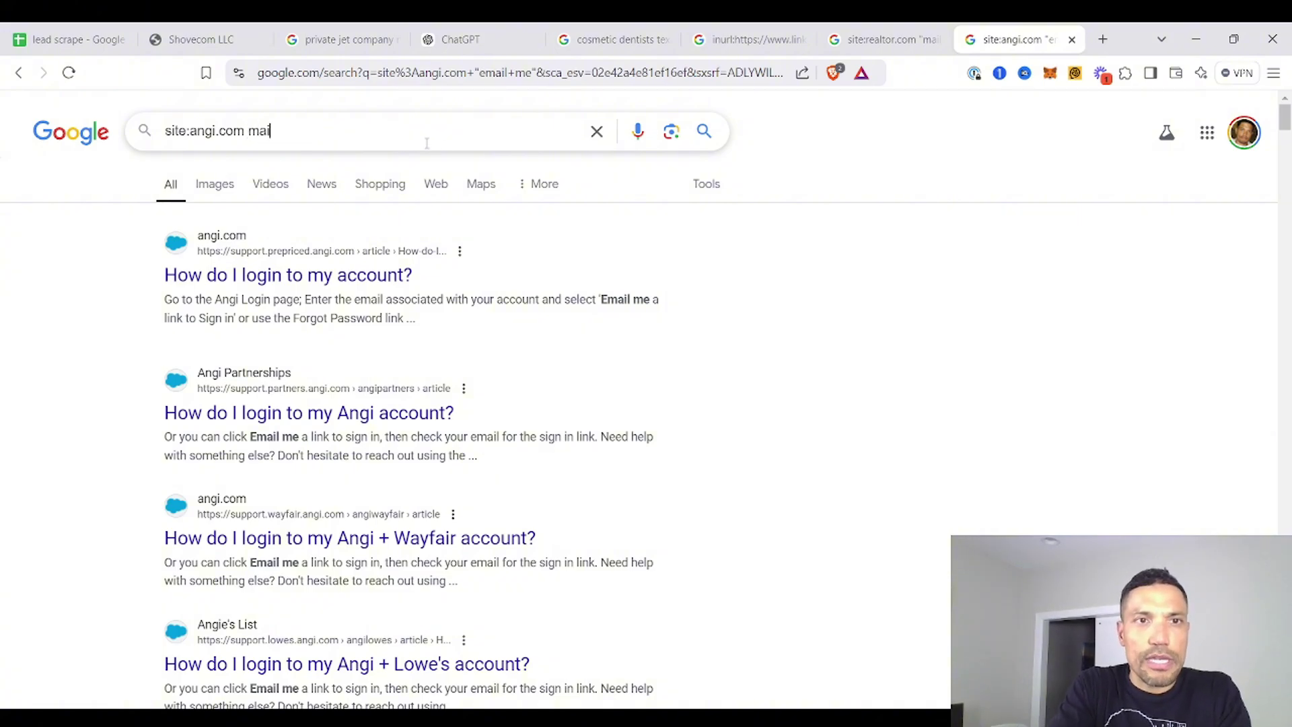
pyautogui.write('ilto')
pyautogui.write(':')
pyautogui.press('Return')
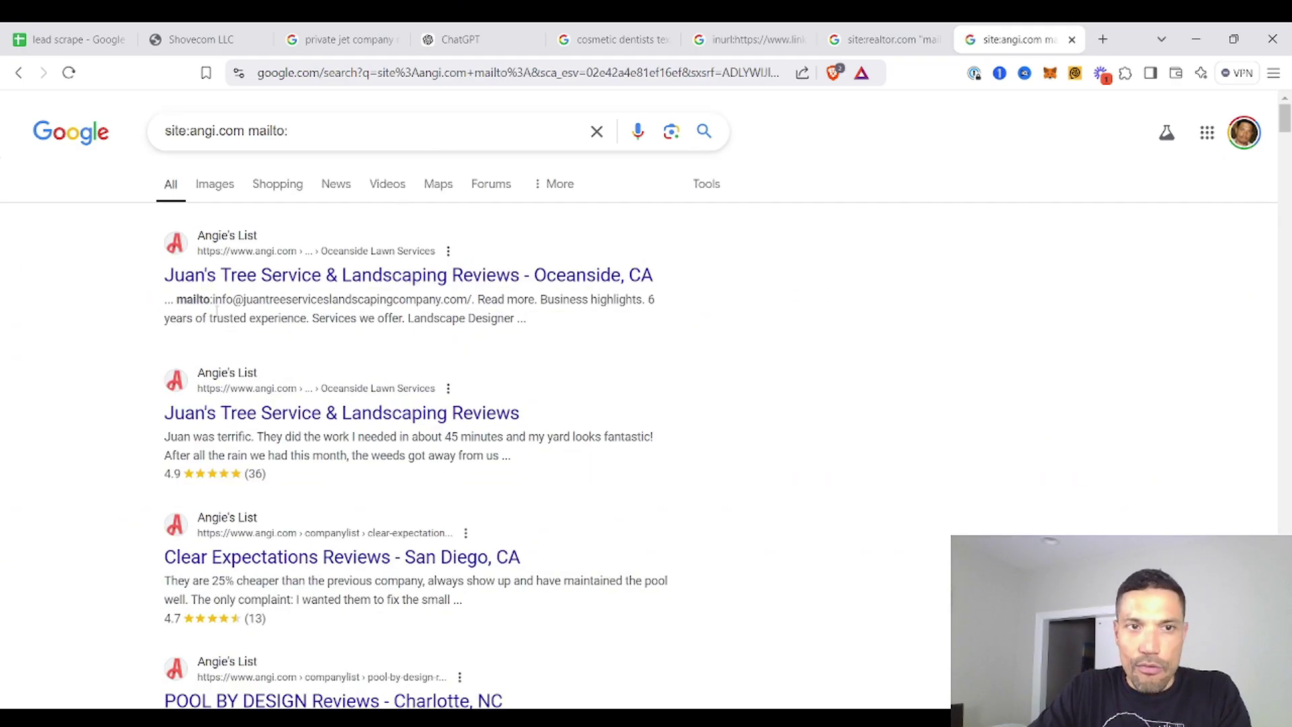
pyautogui.doubleClick(217, 316)
pyautogui.doubleClick(238, 299)
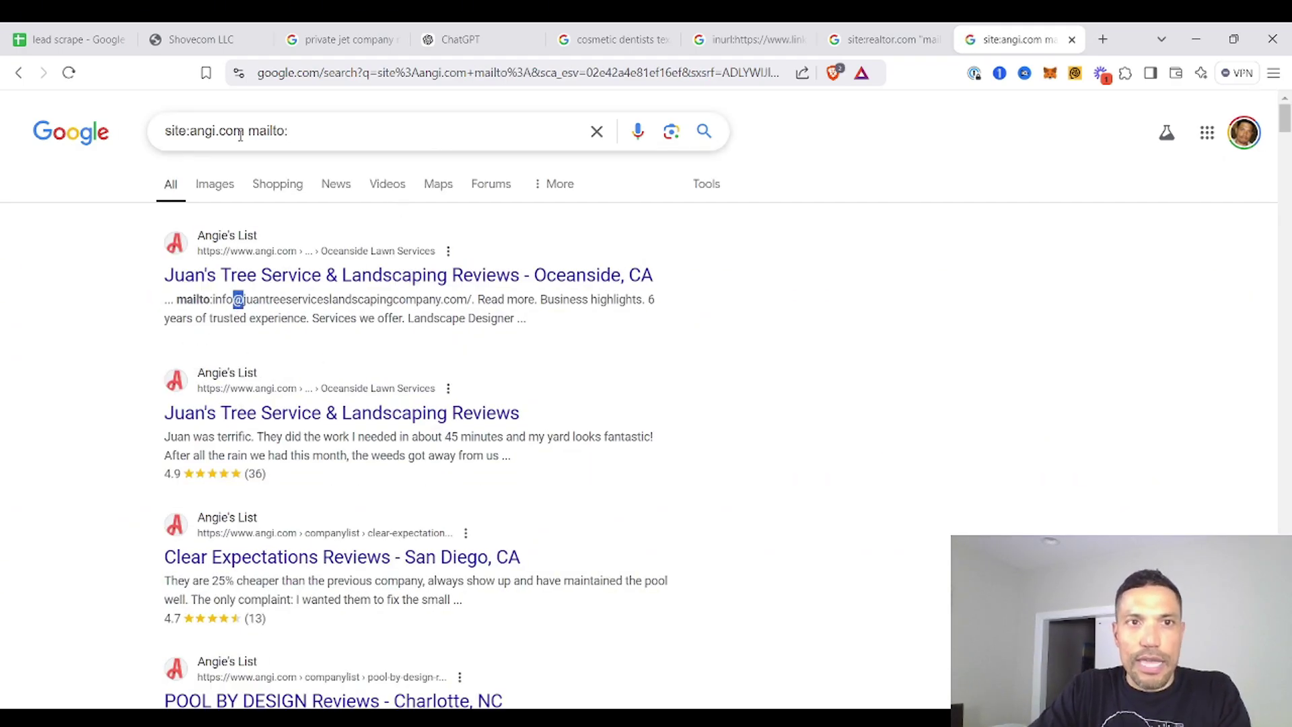
pyautogui.hotkey('ctrl', 'a')
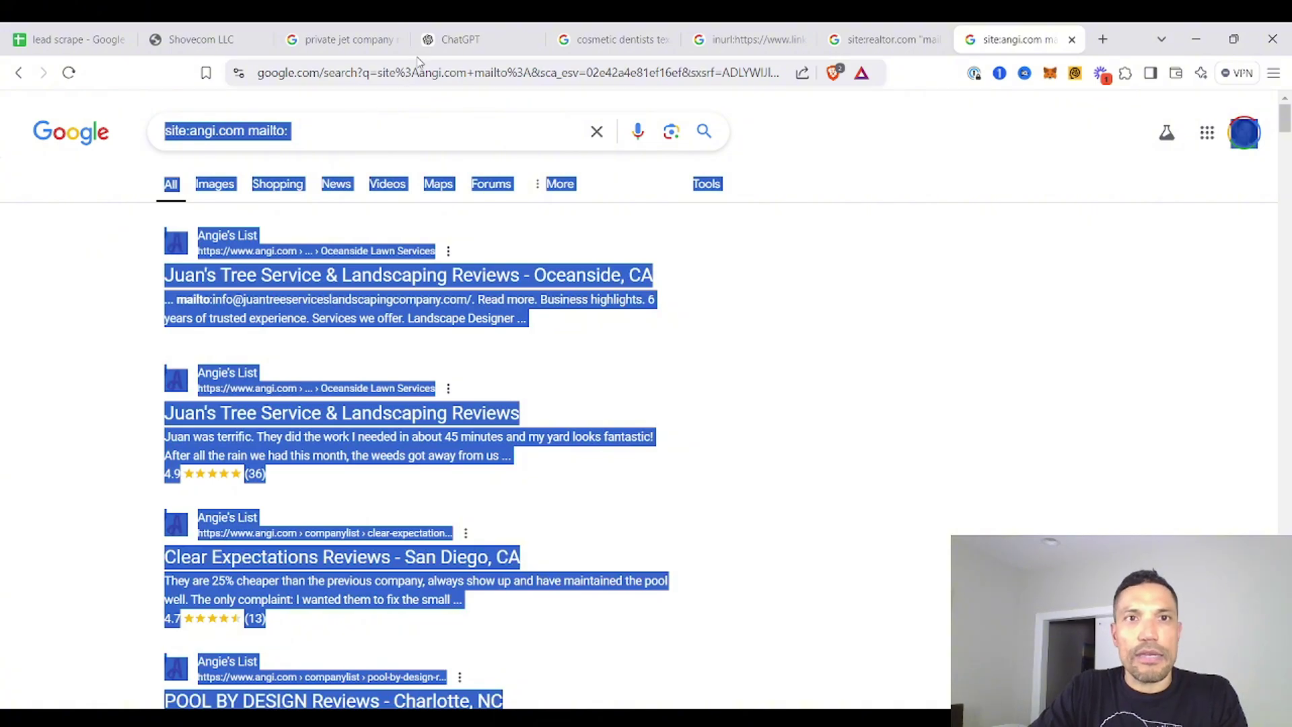
# Paste the Angi mailto: search results into the ChatGPT contact-table conversation
pyautogui.click(444, 41)
pyautogui.hotkey('ctrl', 'v')
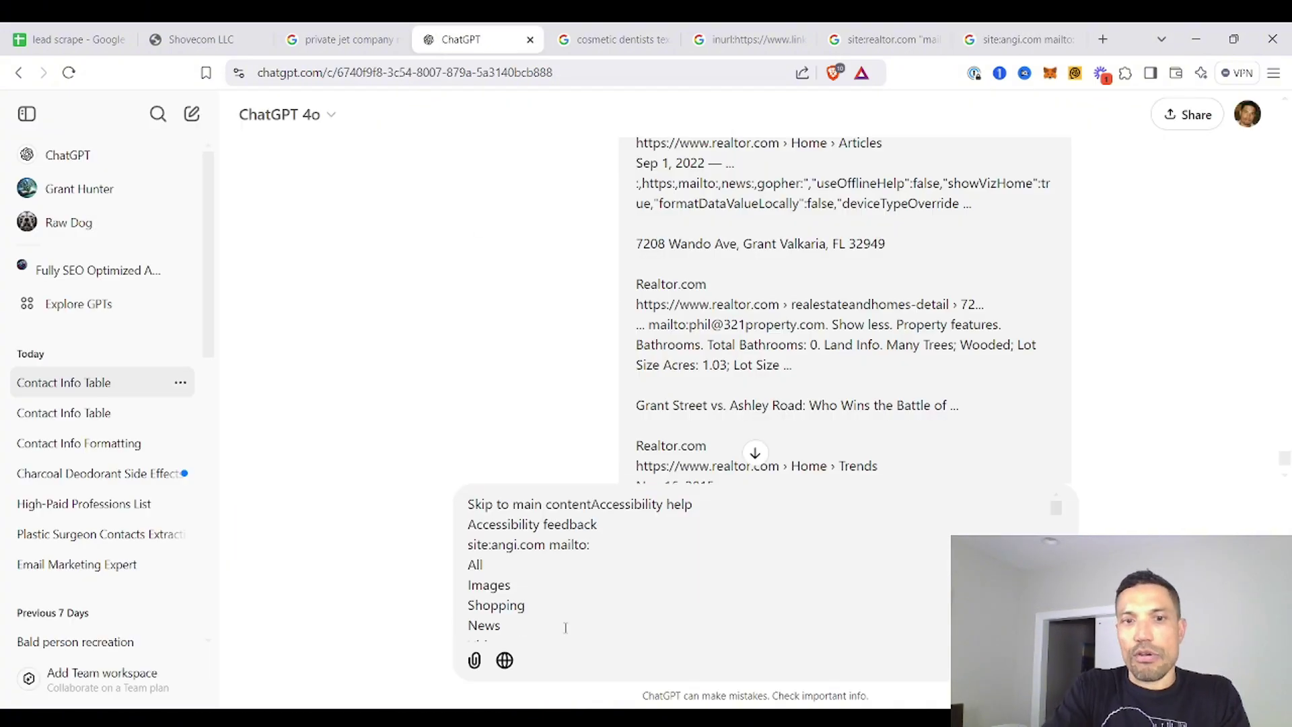
pyautogui.hotkey('ctrl', 'z')
pyautogui.scroll(-10, 625, 473)
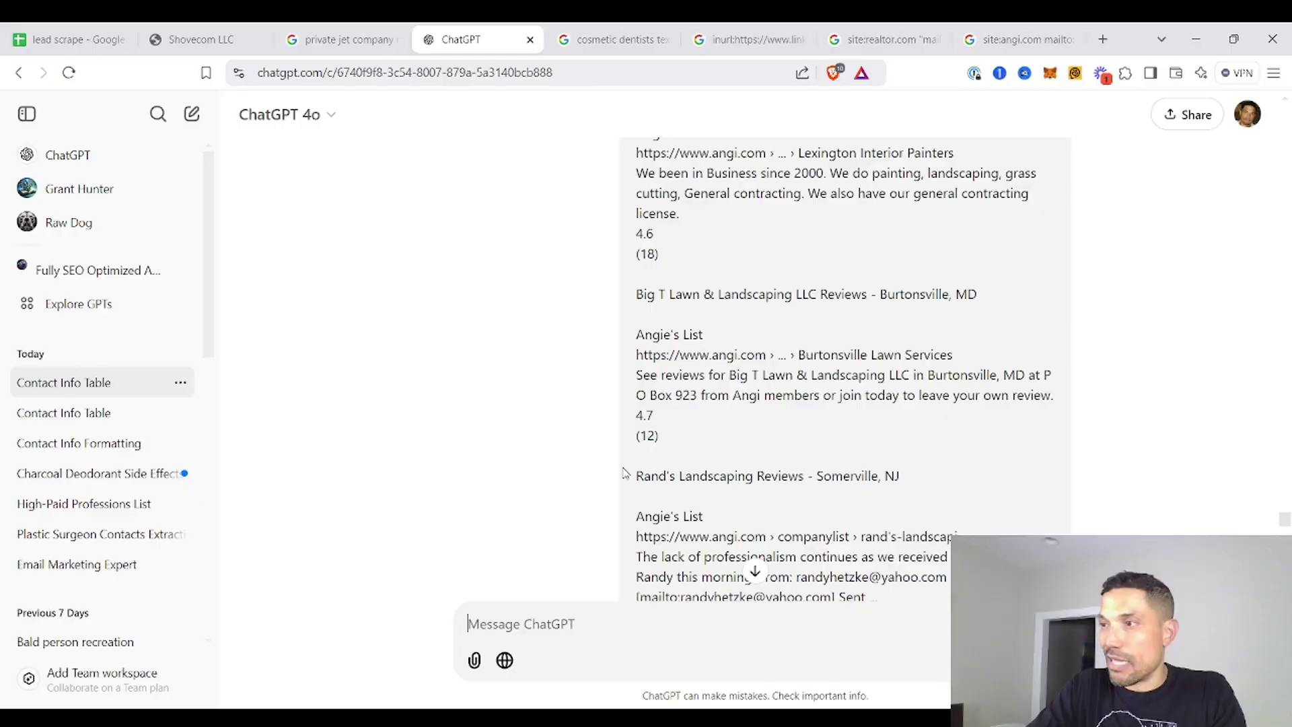